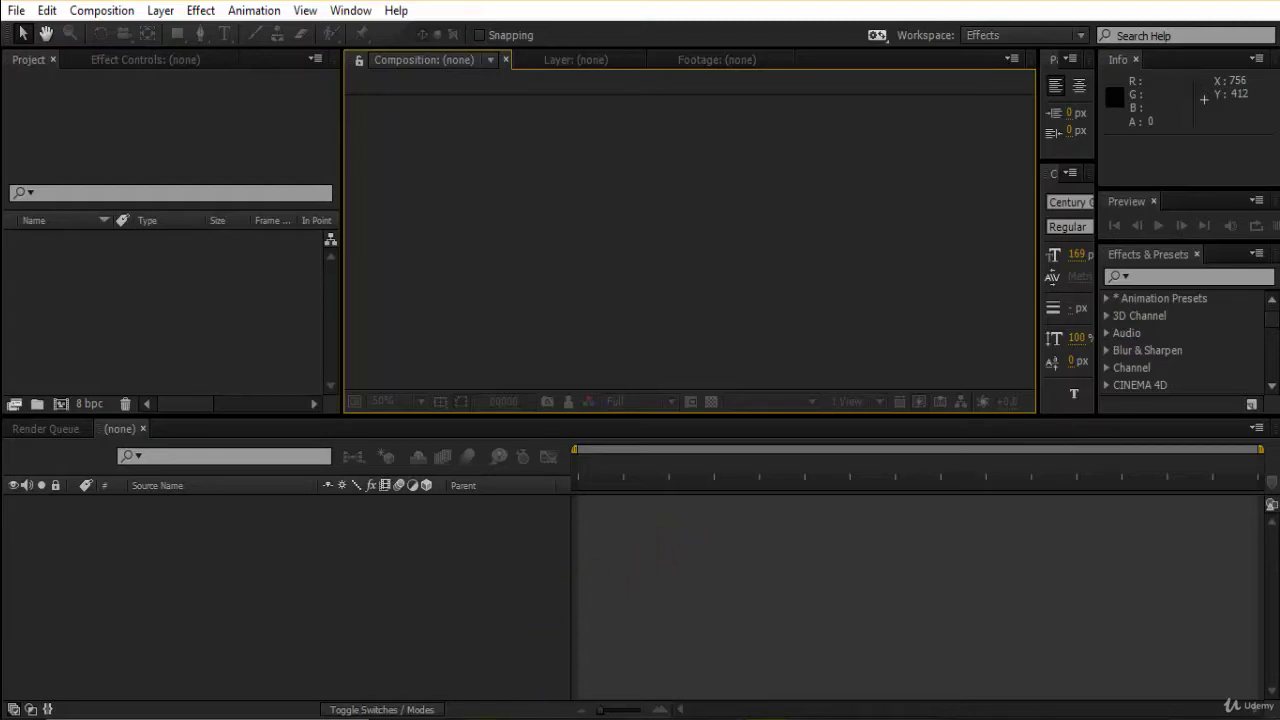
# Step: Import the clip "Isolated blond young women against green screen. stock footage.mp4" from the FOOTAGE folder into the project
pyautogui.click(491, 651)
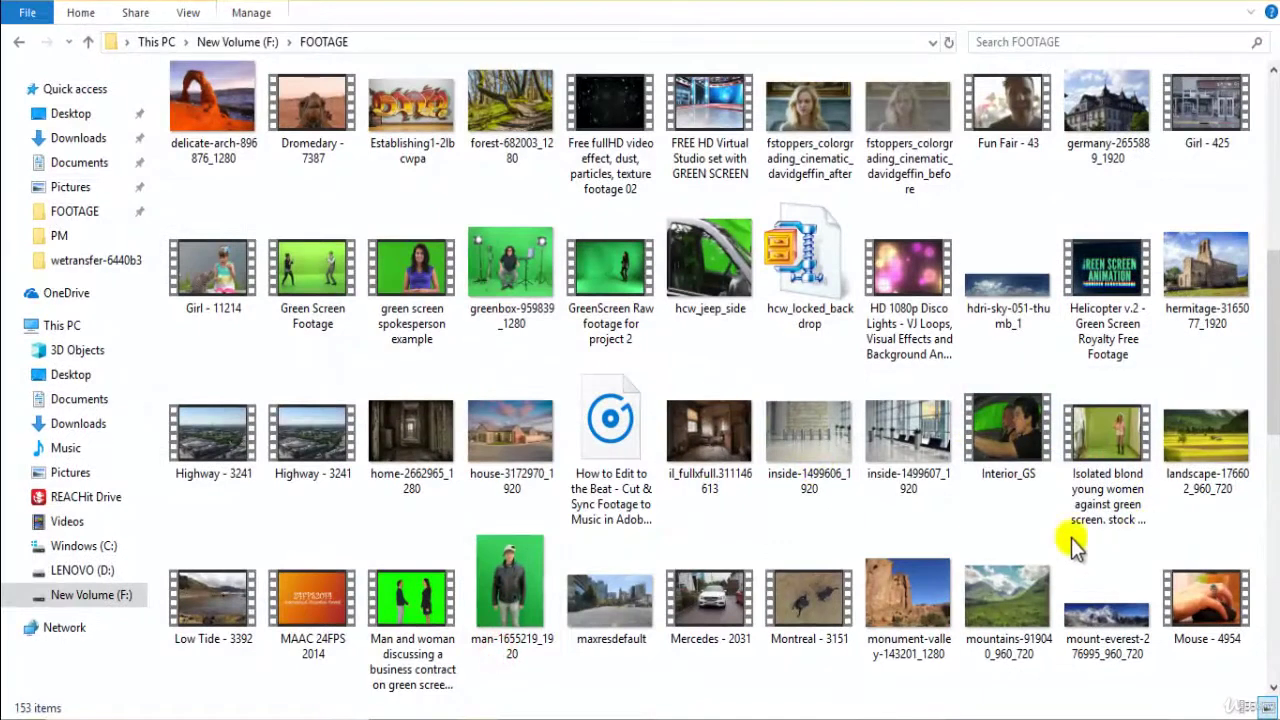
pyautogui.click(1092, 440)
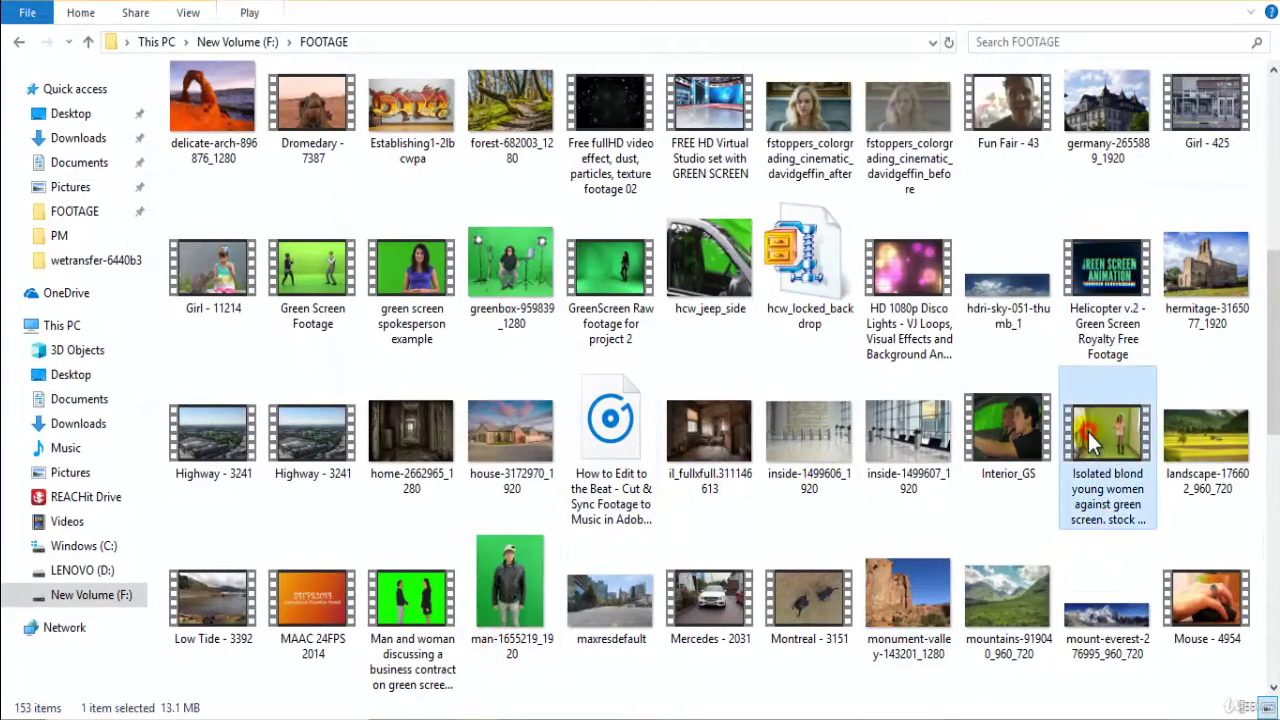
pyautogui.moveTo(1092, 440); pyautogui.dragTo(174, 293)
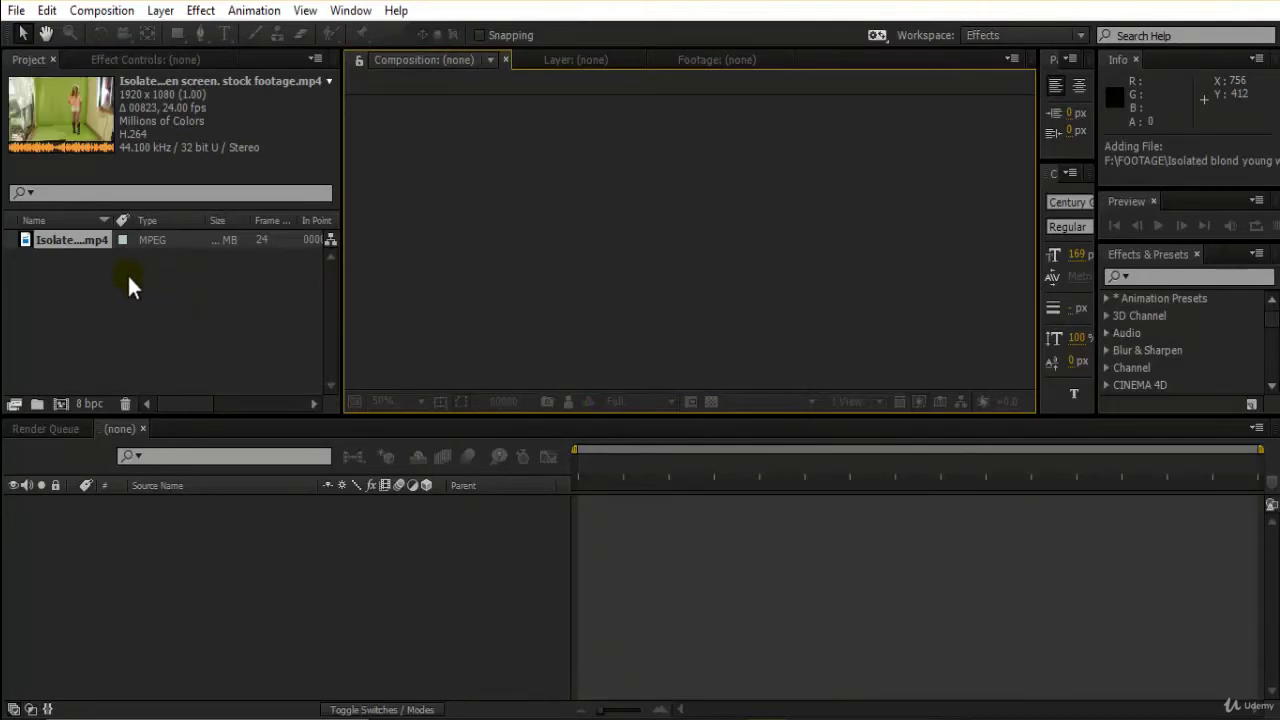
# Step: Open the imported green-screen clip in the Footage viewer and play it back
pyautogui.click(86, 242)
pyautogui.doubleClick(80, 242)
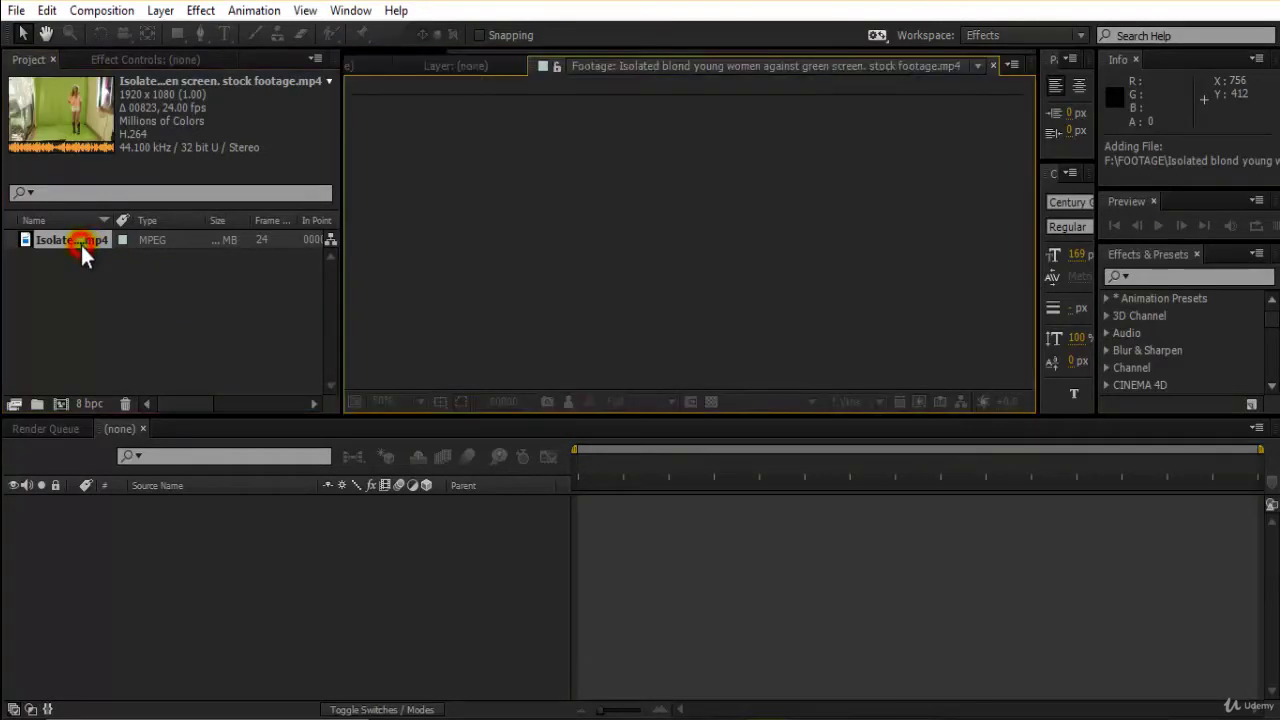
pyautogui.press('space')
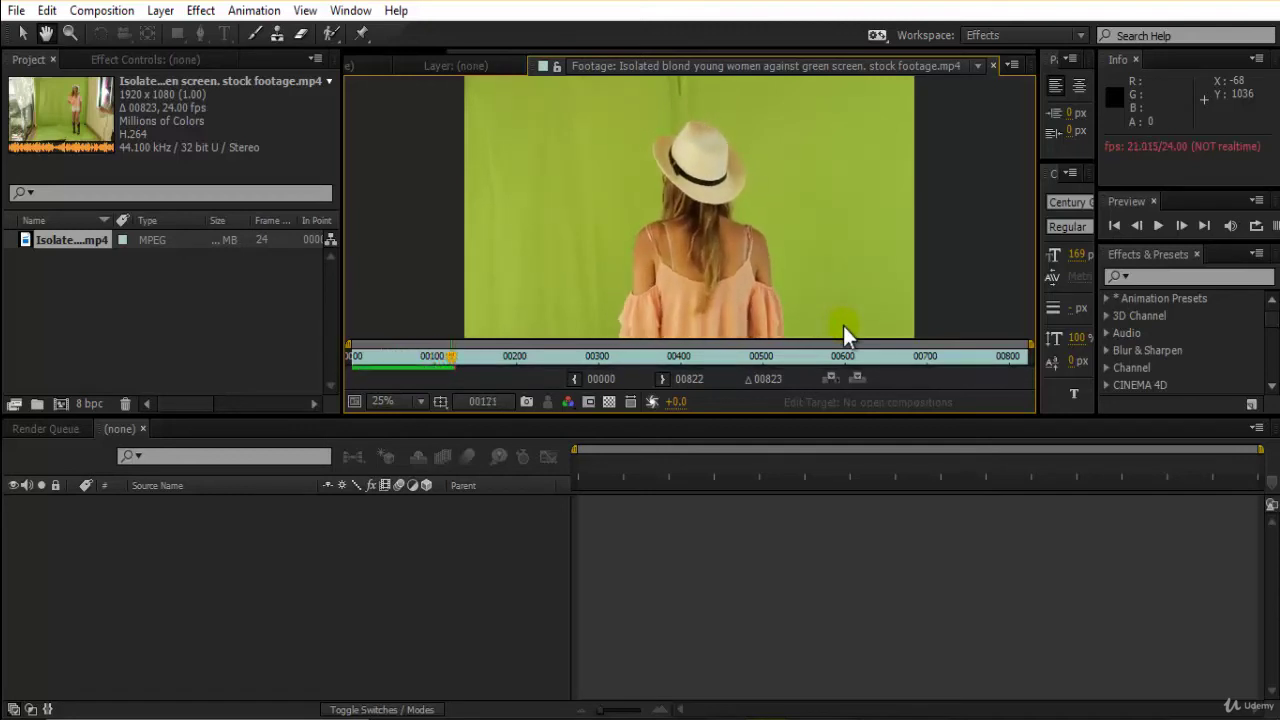
# Step: Trim the source clip by setting its in point at frame 38 and its out point at frame 135
pyautogui.moveTo(470, 363); pyautogui.dragTo(365, 375)
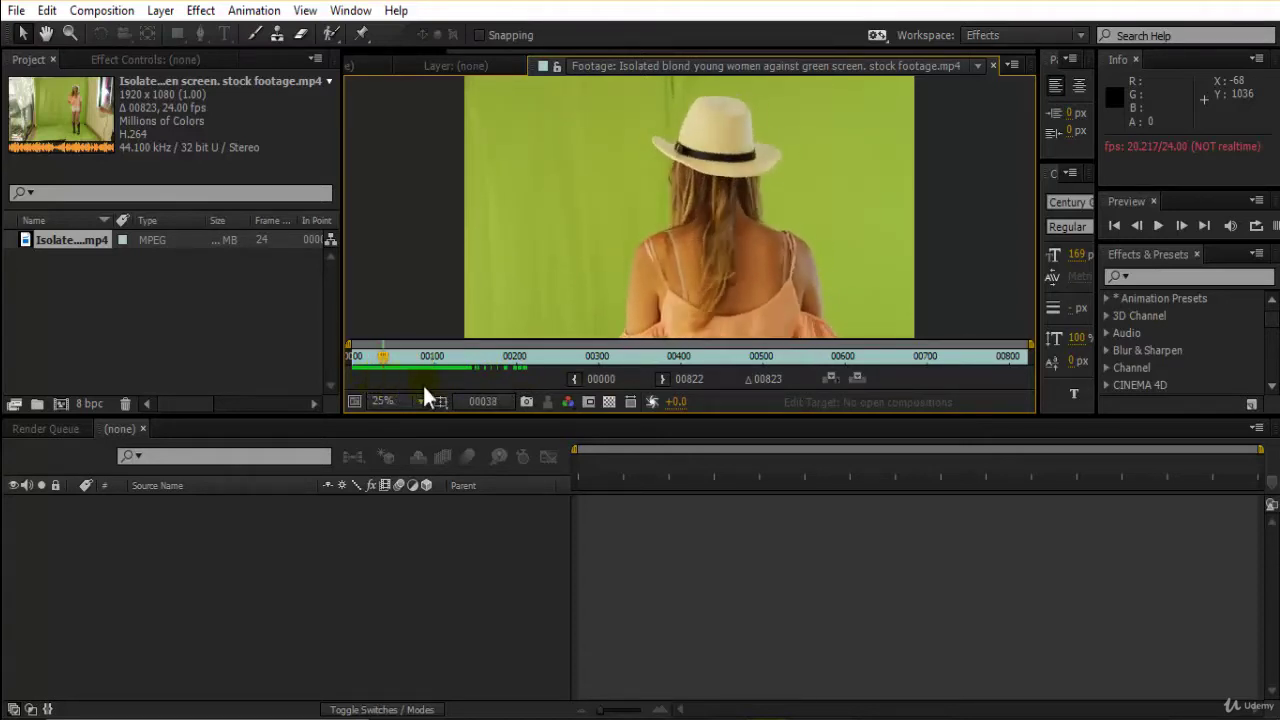
pyautogui.click(575, 379)
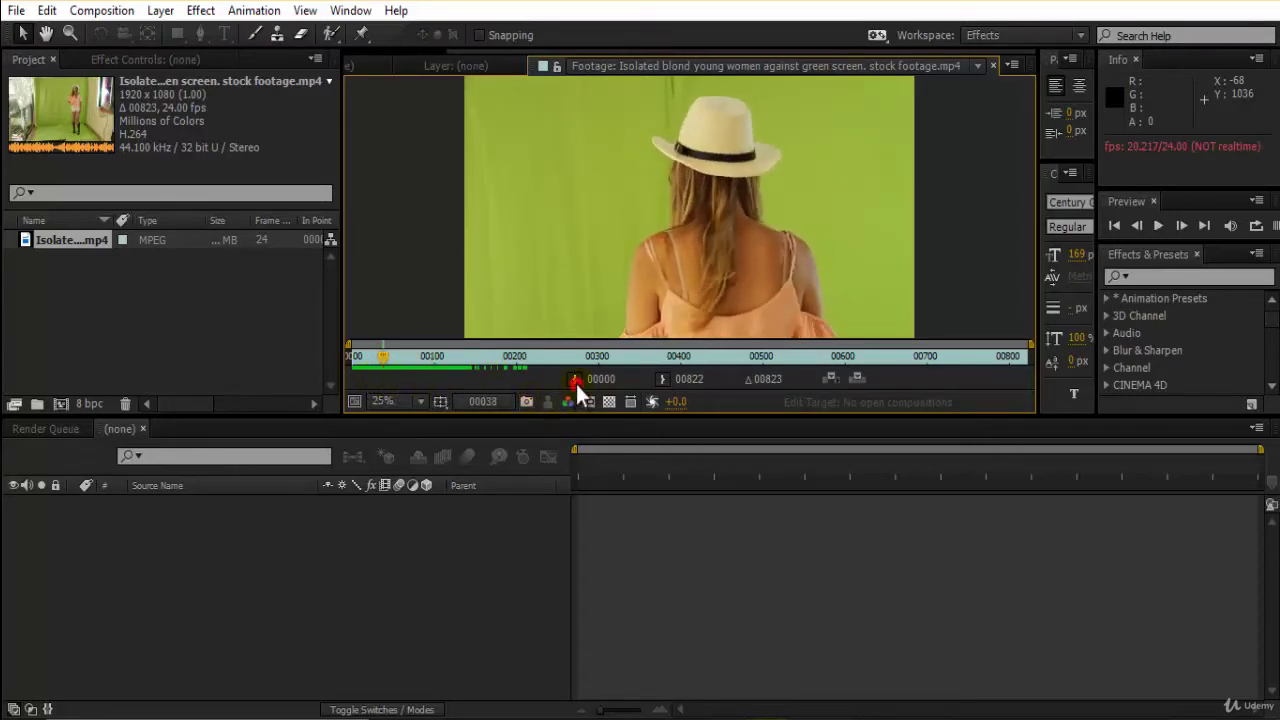
pyautogui.click(383, 358)
pyautogui.moveTo(383, 358); pyautogui.dragTo(460, 376)
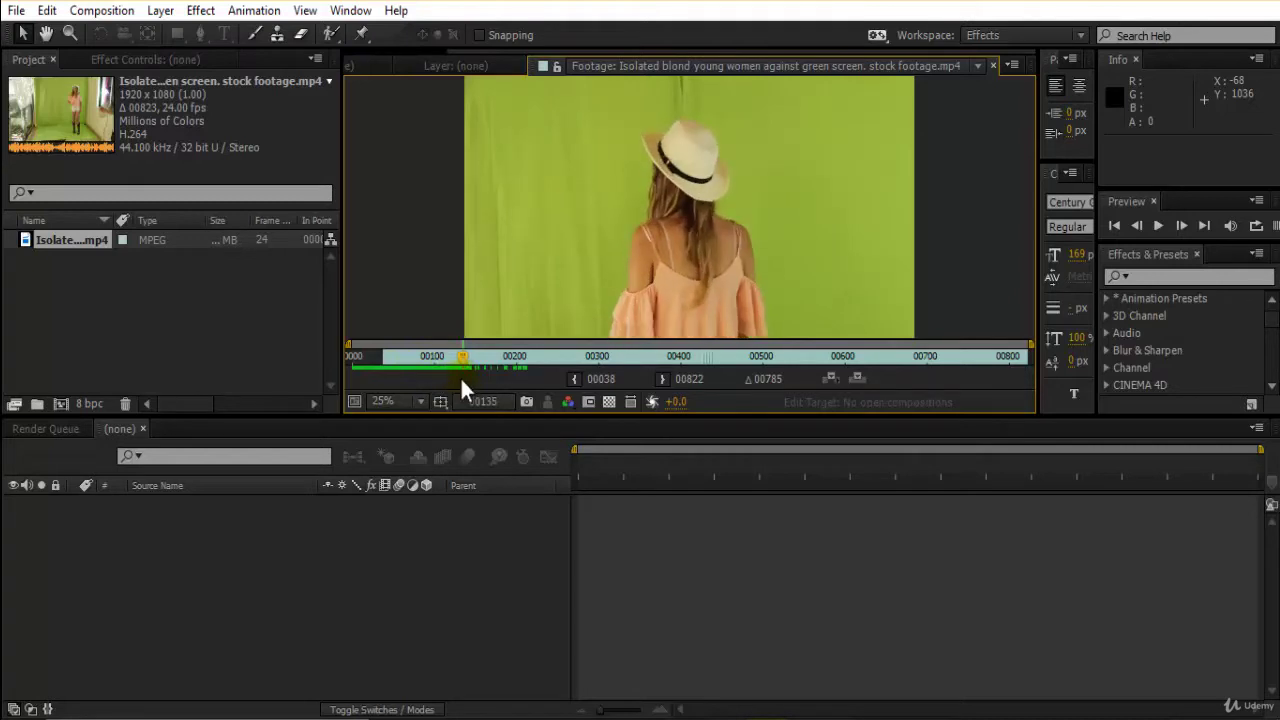
pyautogui.click(662, 379)
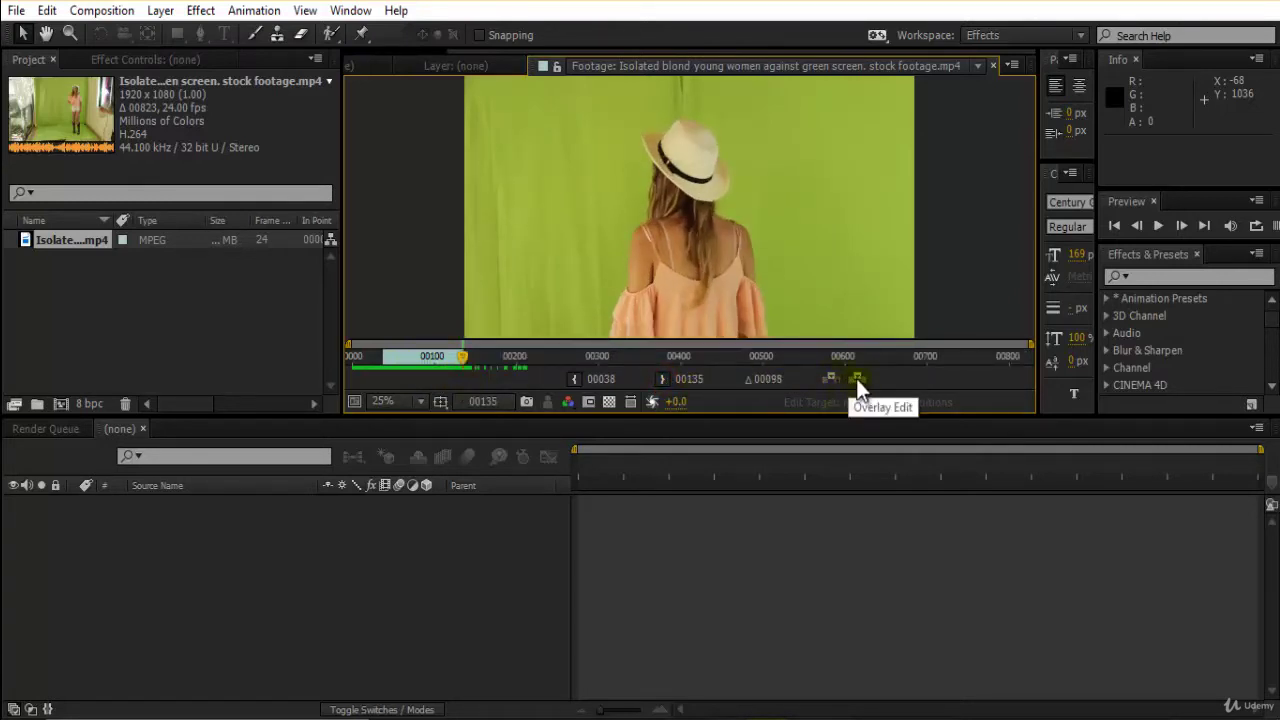
# Step: Create a composition named Keying_Character with a frame rate of 24 fps and a duration of 200 frames
pyautogui.click(133, 101)
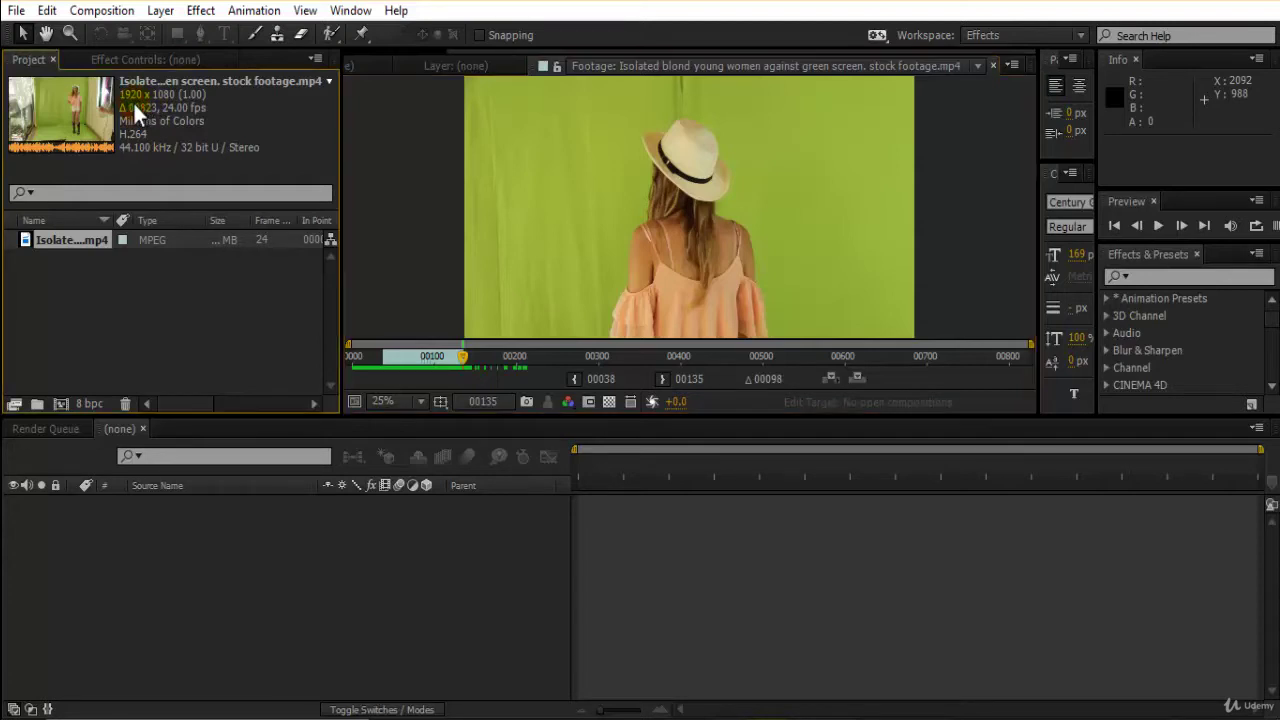
pyautogui.hotkey('ctrl', 'n')
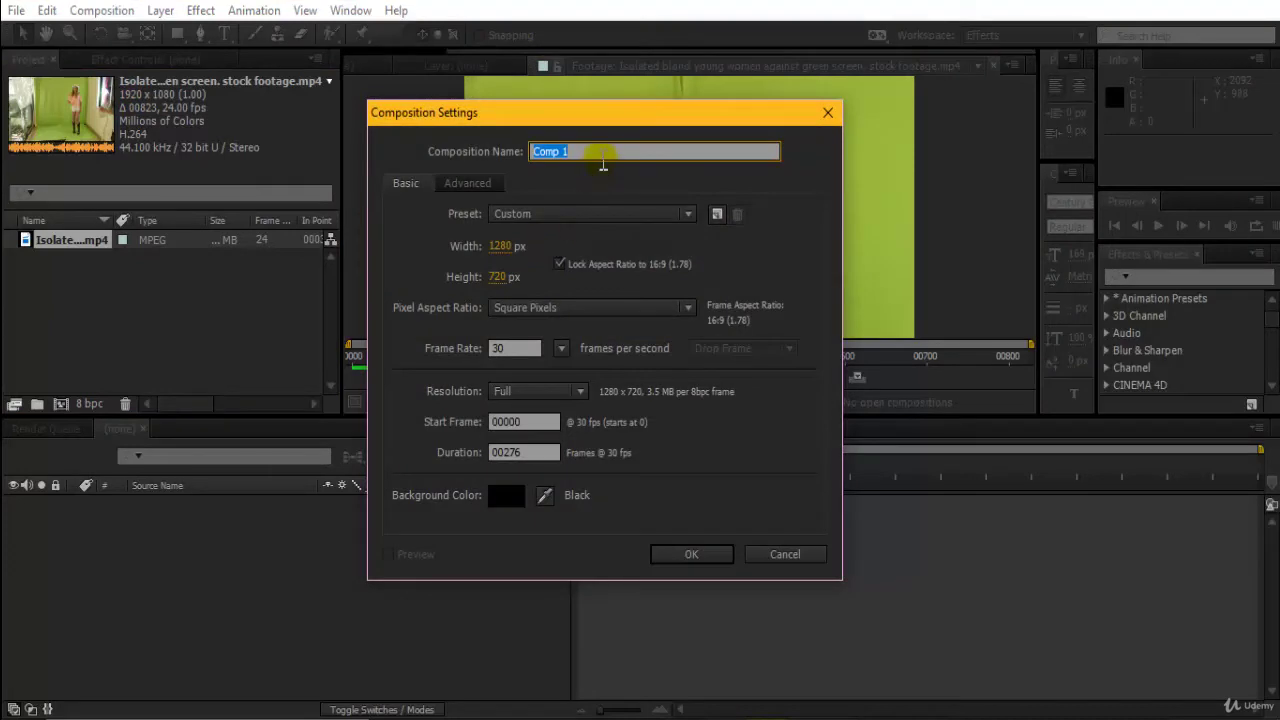
pyautogui.write('Keying_Character')
pyautogui.moveTo(548, 455); pyautogui.dragTo(505, 456)
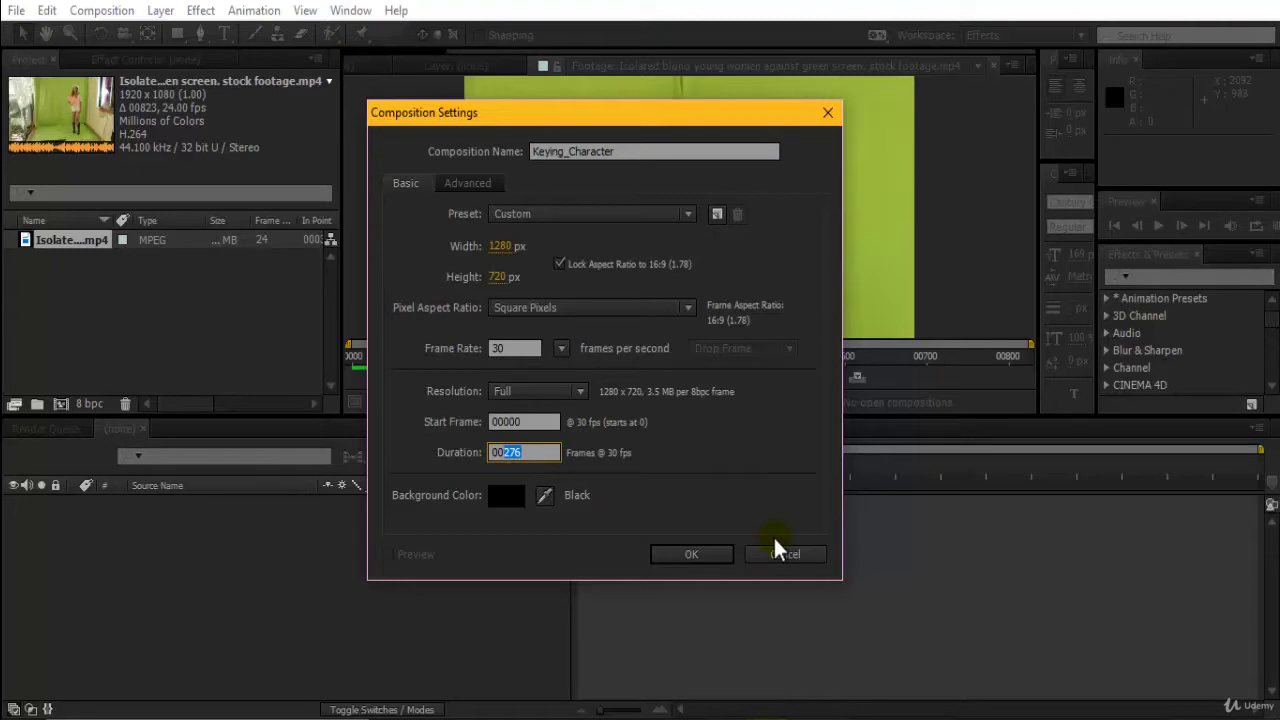
pyautogui.write('200')
pyautogui.click(561, 348)
pyautogui.click(607, 463)
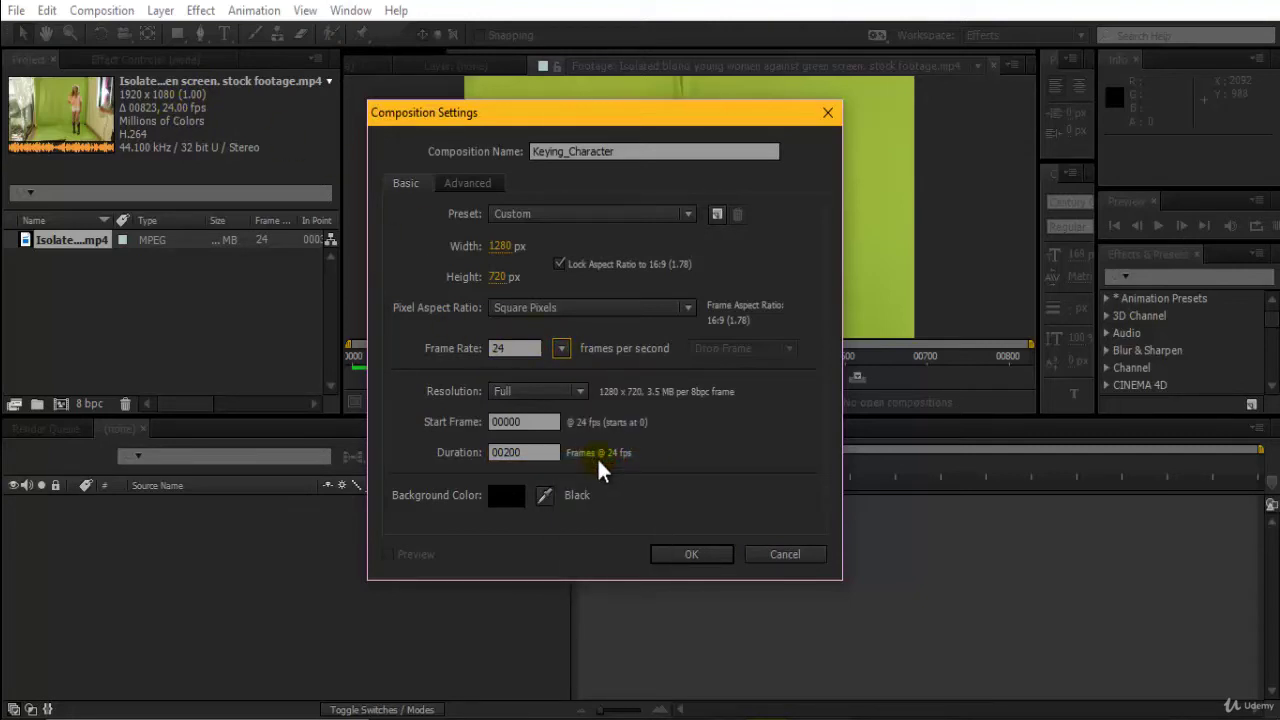
pyautogui.click(470, 184)
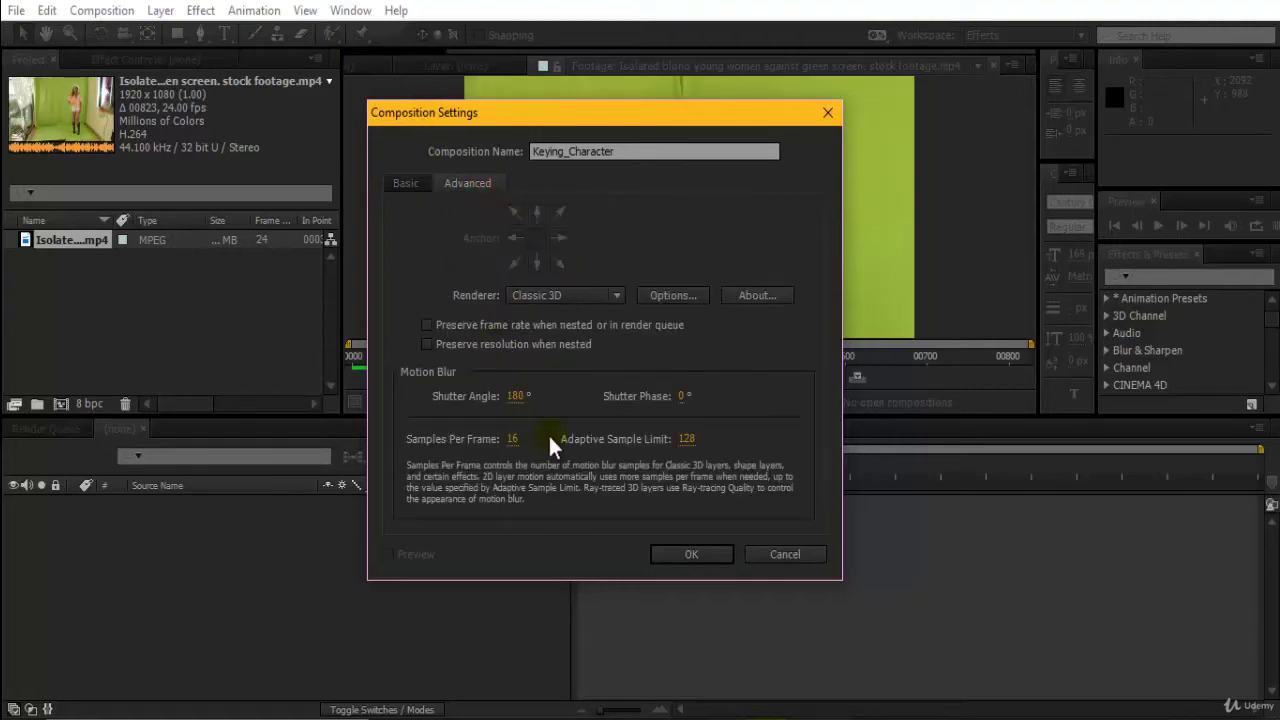
pyautogui.click(681, 552)
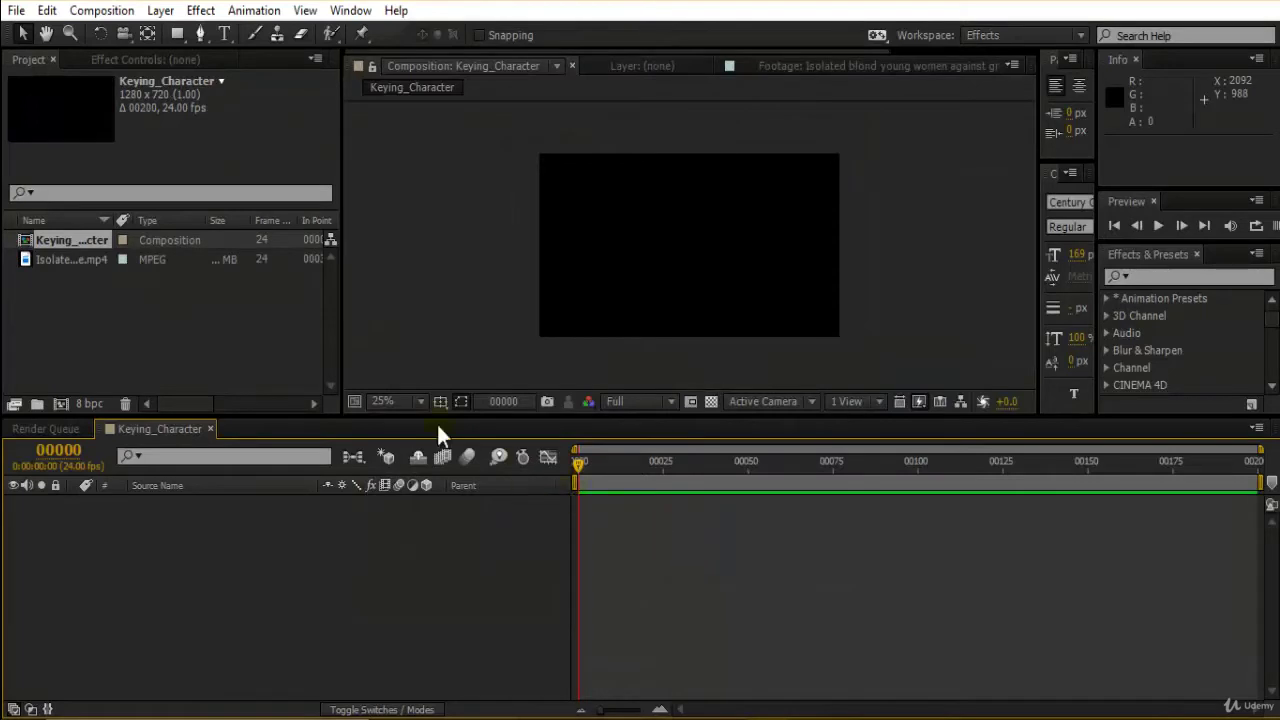
# Step: Insert the trimmed range of the green-screen clip into the Keying_Character timeline starting at frame 0 and scrub through the first frames
pyautogui.click(84, 267)
pyautogui.doubleClick(69, 251)
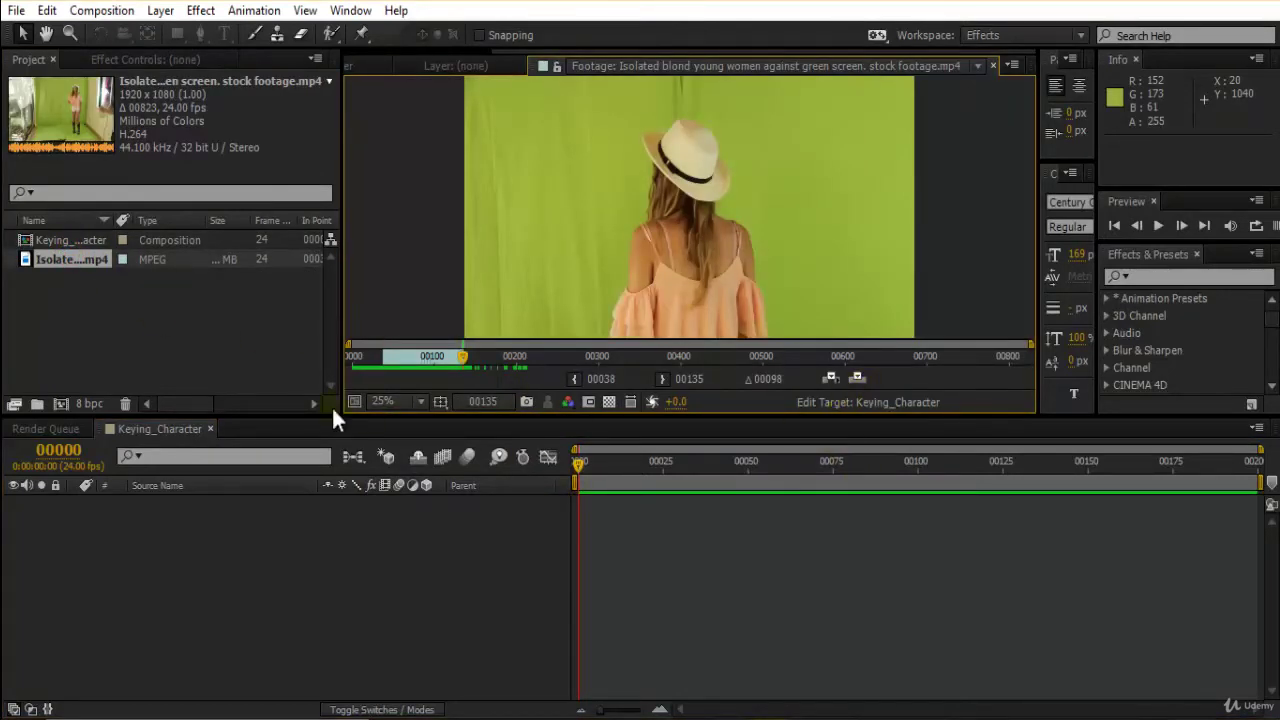
pyautogui.moveTo(456, 354); pyautogui.dragTo(401, 368)
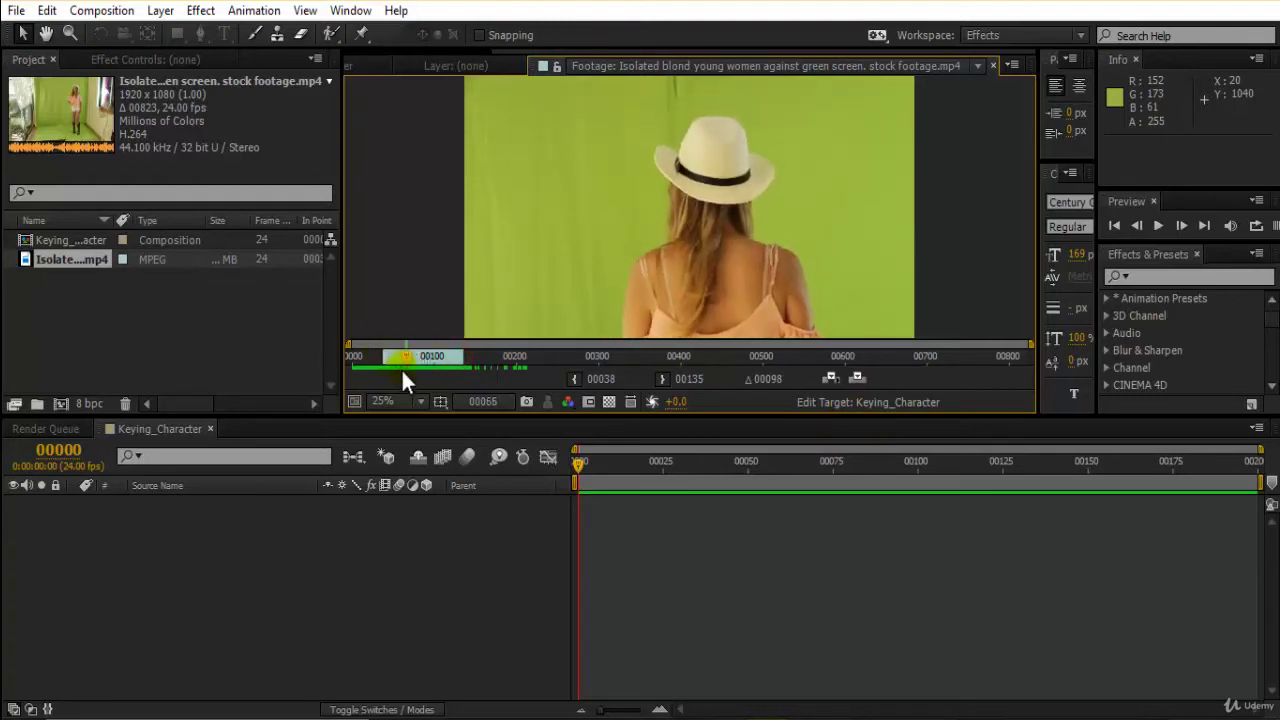
pyautogui.click(843, 379)
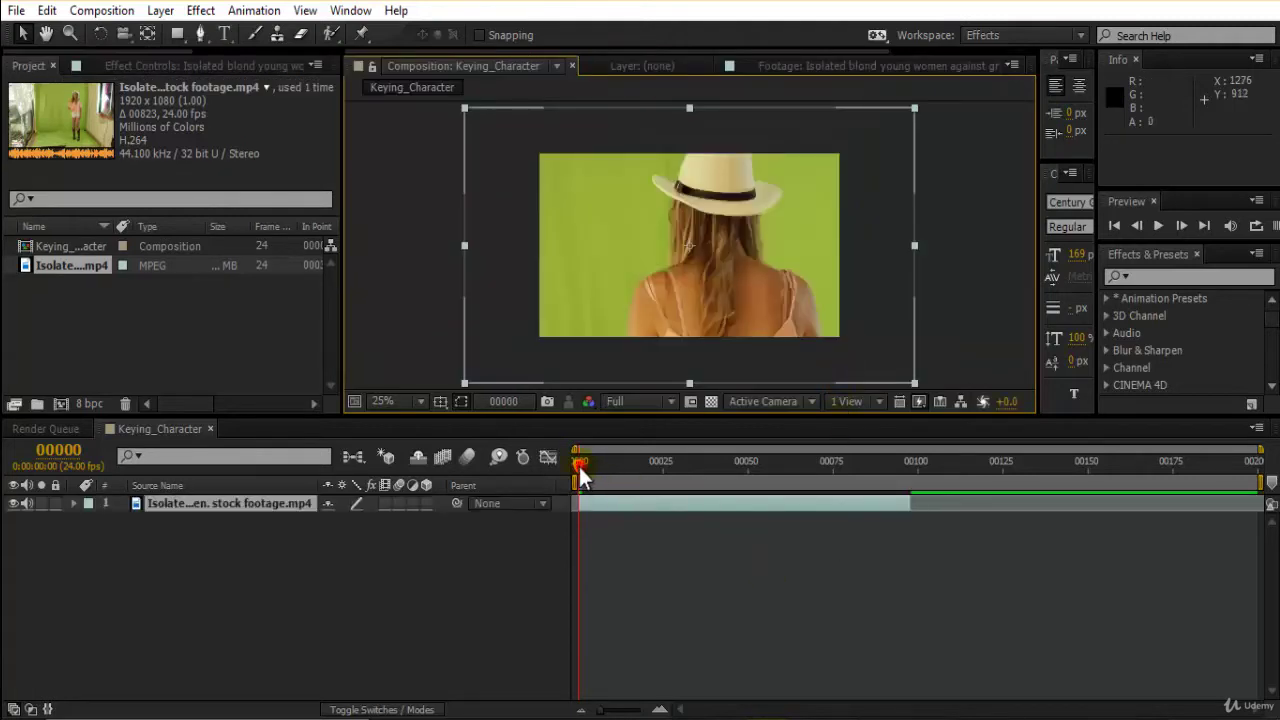
pyautogui.moveTo(581, 474); pyautogui.dragTo(587, 551)
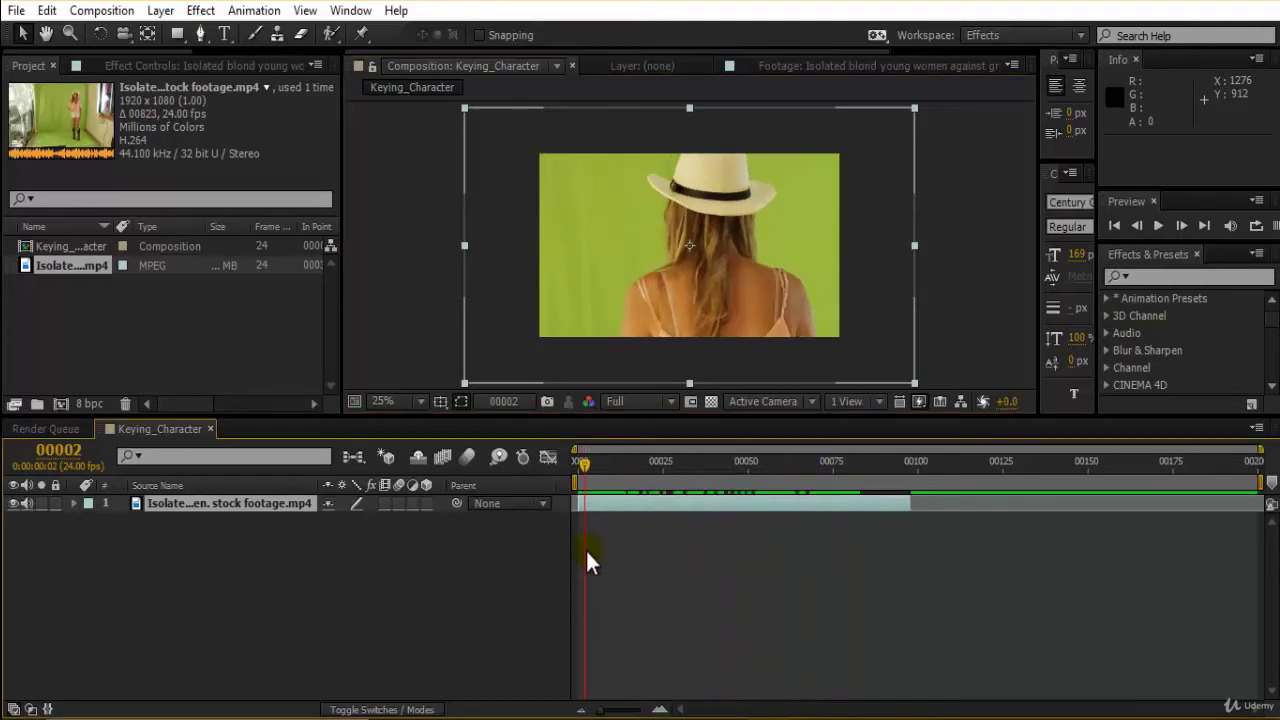
pyautogui.hotkey('ctrl', 'k')
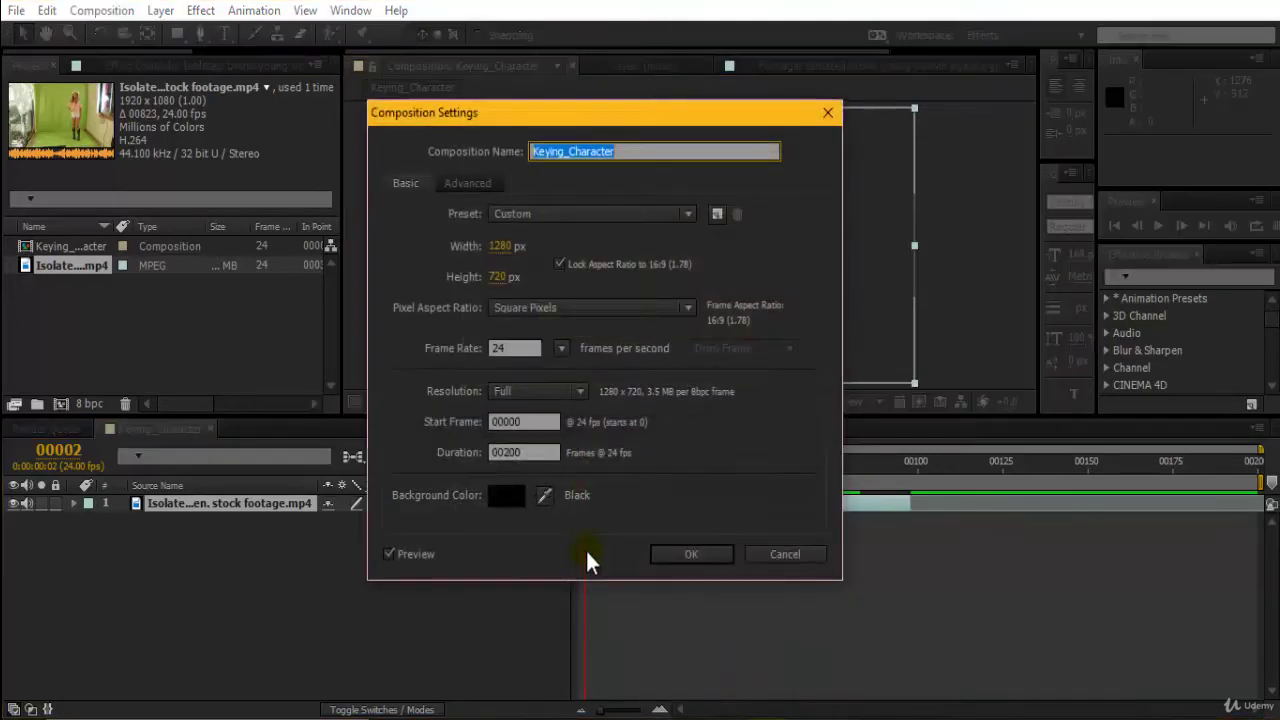
pyautogui.click(778, 551)
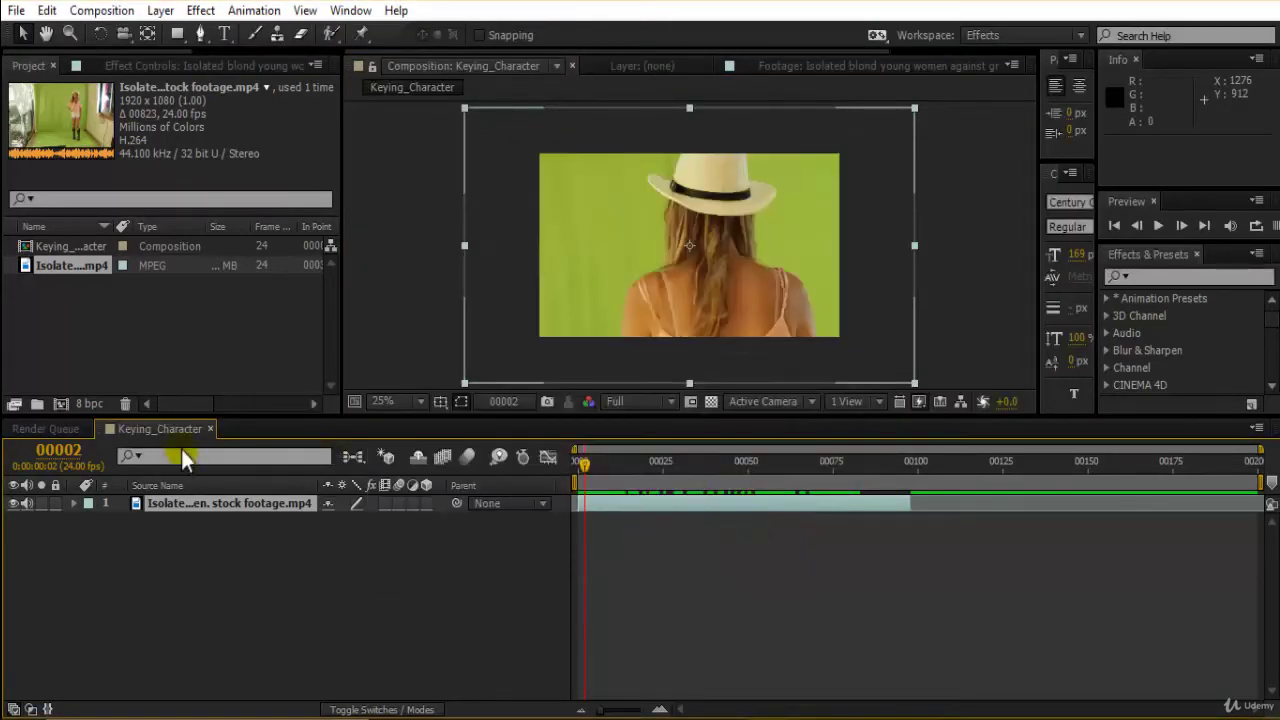
pyautogui.click(263, 464)
pyautogui.hotkey('ctrl', 'k')
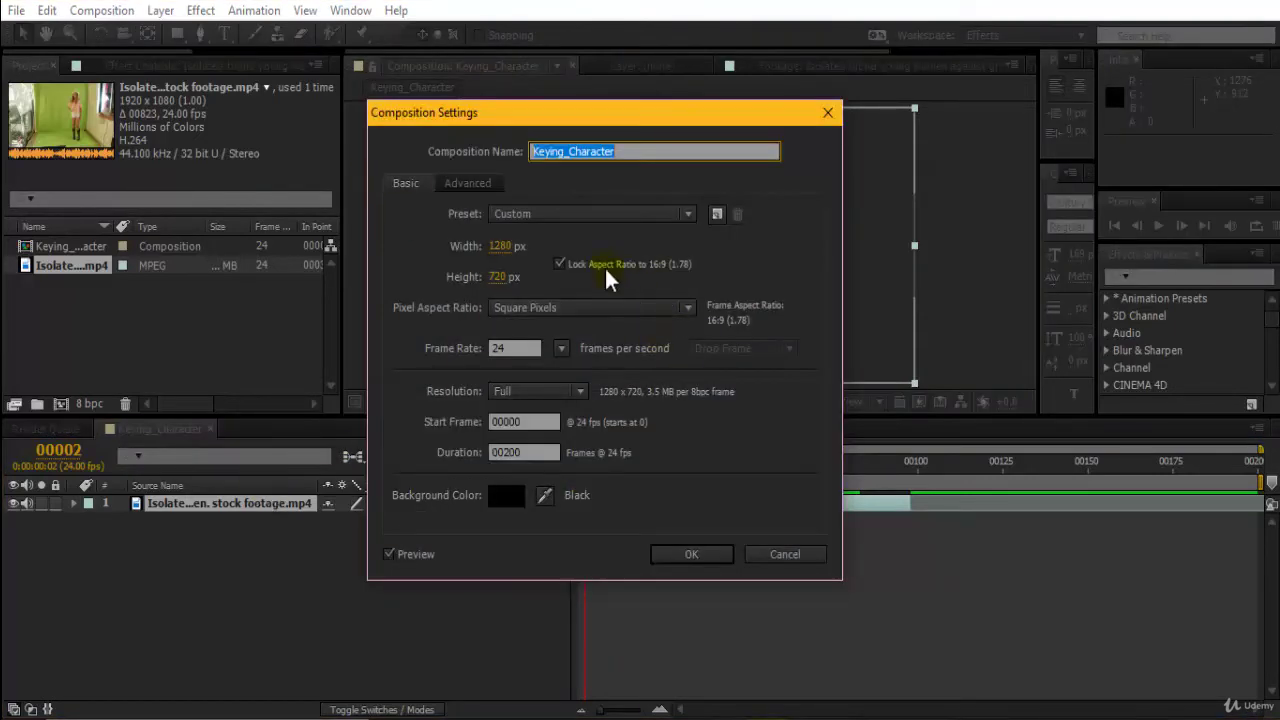
pyautogui.press('Return')
pyautogui.click(221, 571)
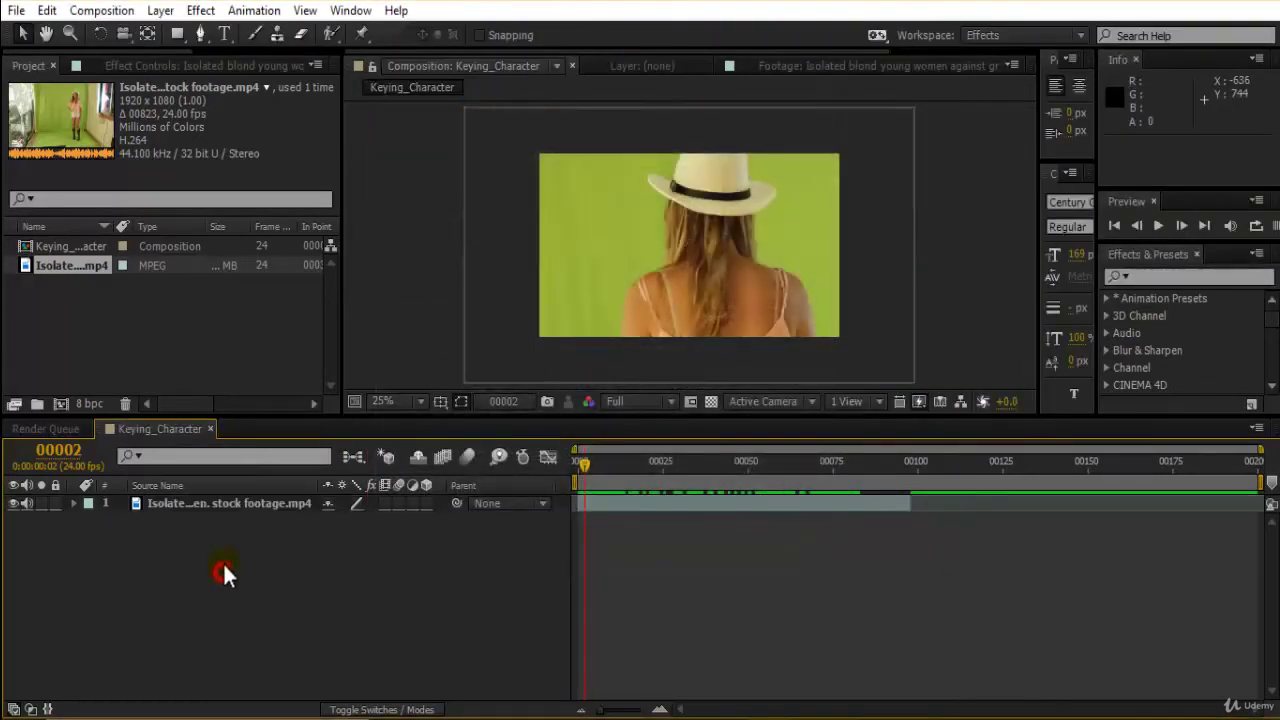
# Step: Resize the Keying_Character composition to 1920 x 1080 px with the aspect ratio locked
pyautogui.click(98, 10)
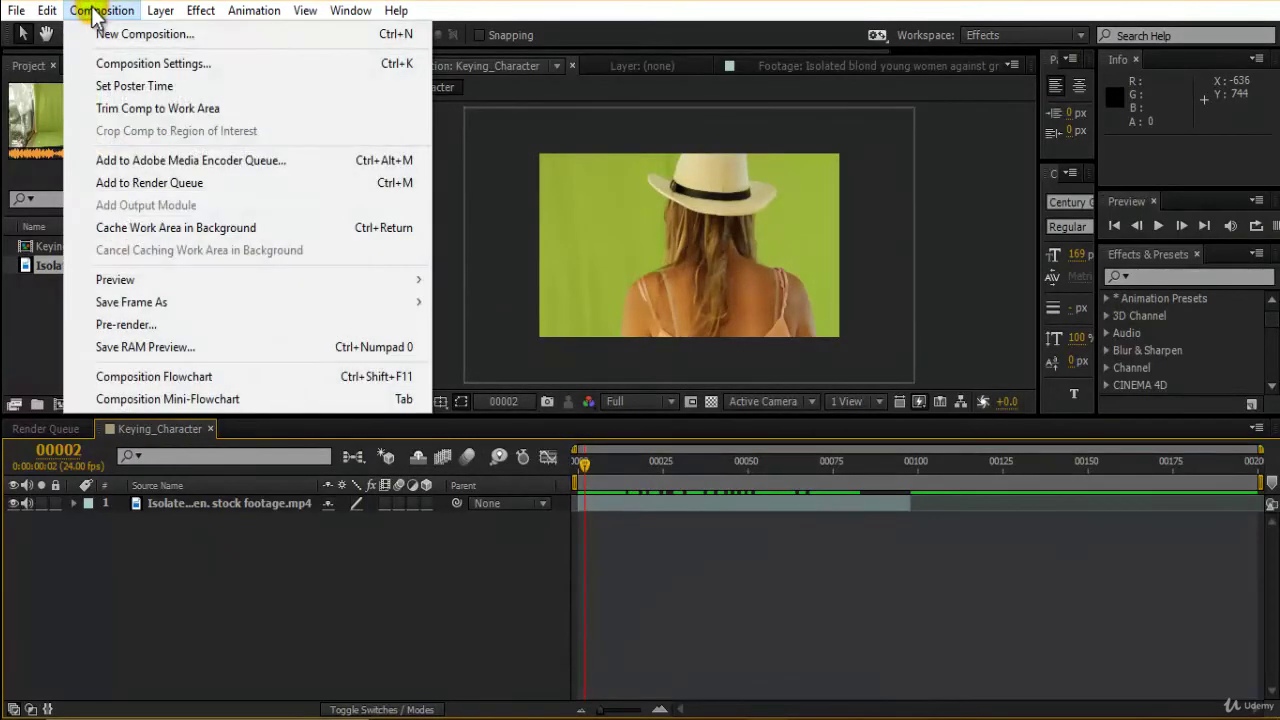
pyautogui.click(238, 67)
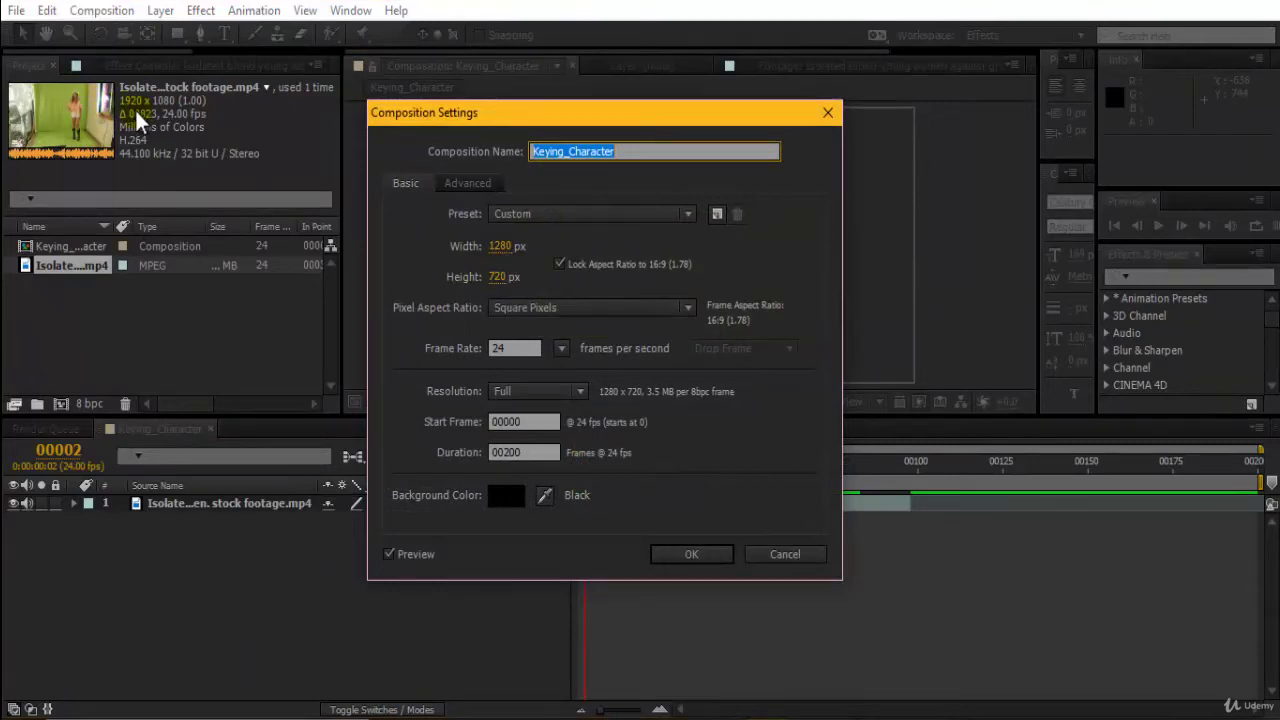
pyautogui.moveTo(645, 103); pyautogui.dragTo(1152, 200)
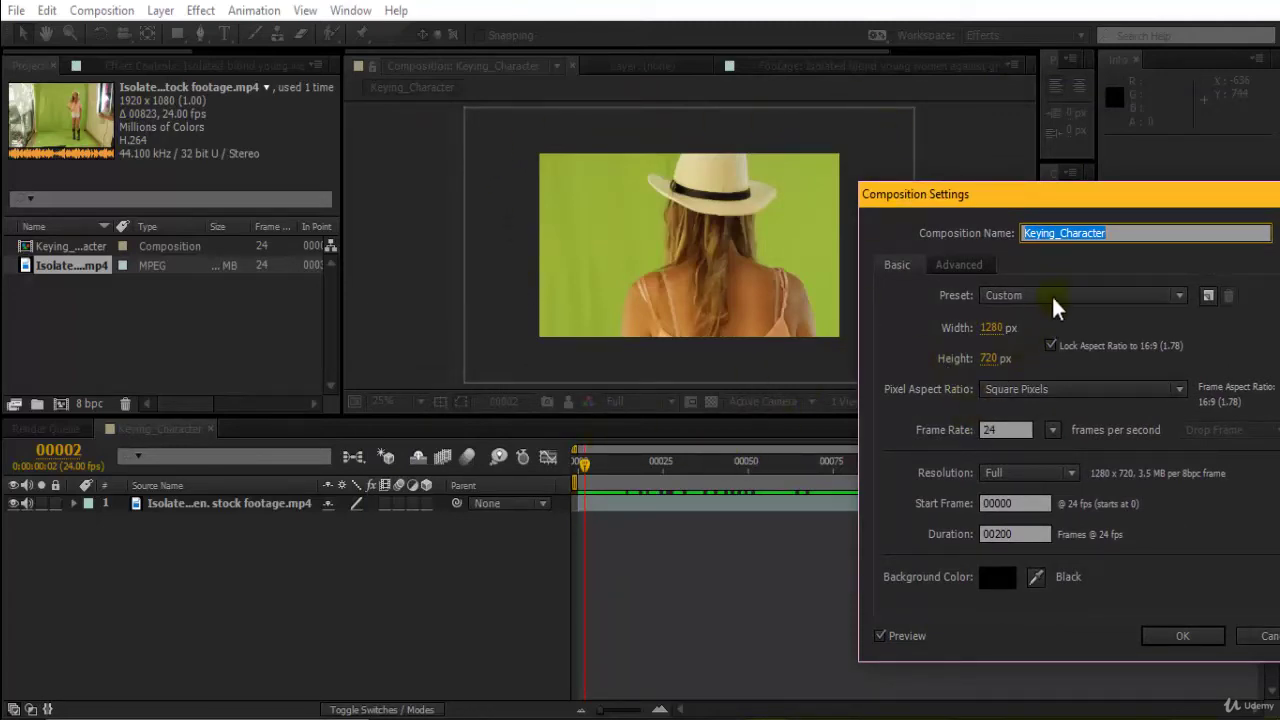
pyautogui.moveTo(1034, 199); pyautogui.dragTo(280, 126)
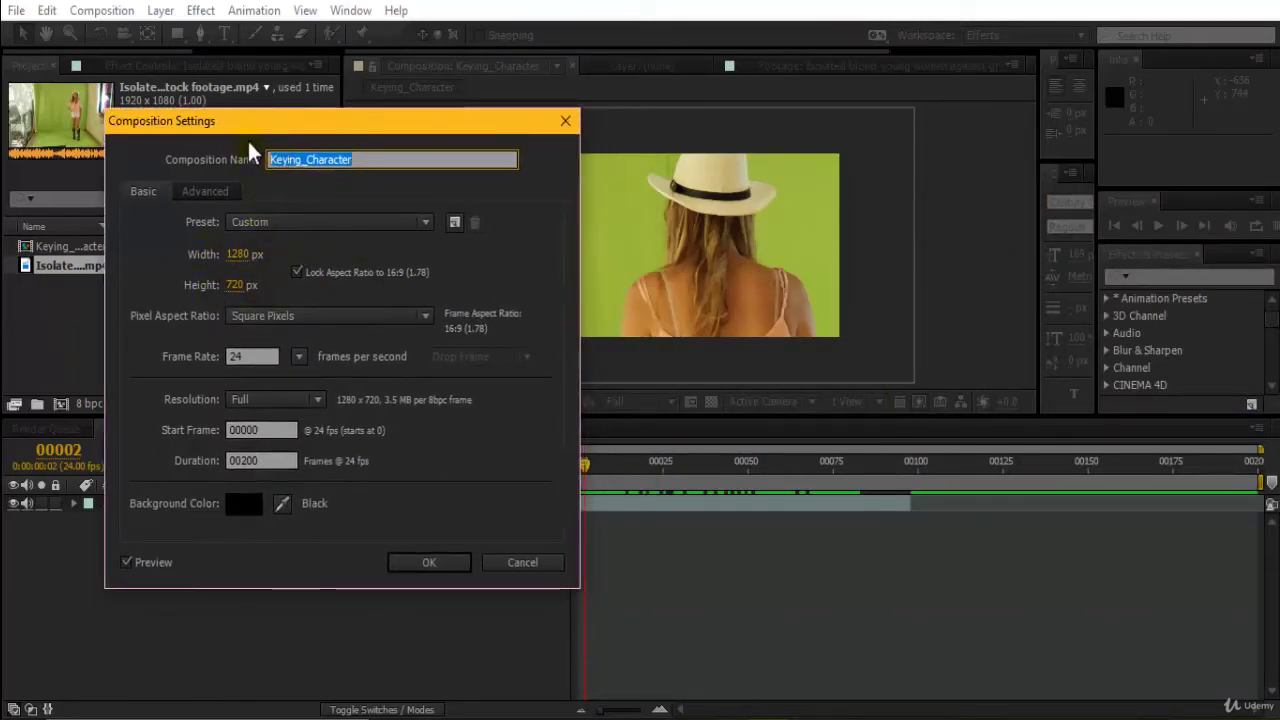
pyautogui.moveTo(255, 128); pyautogui.dragTo(282, 174)
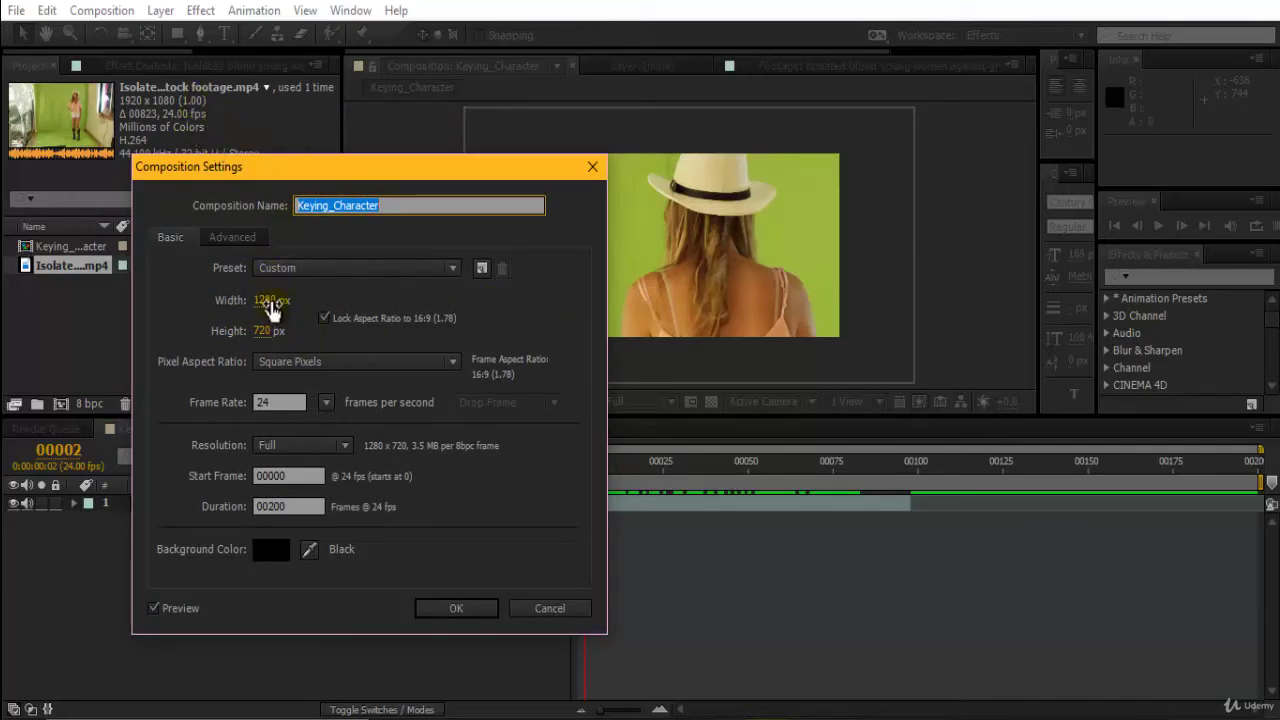
pyautogui.click(271, 303)
pyautogui.write('1920')
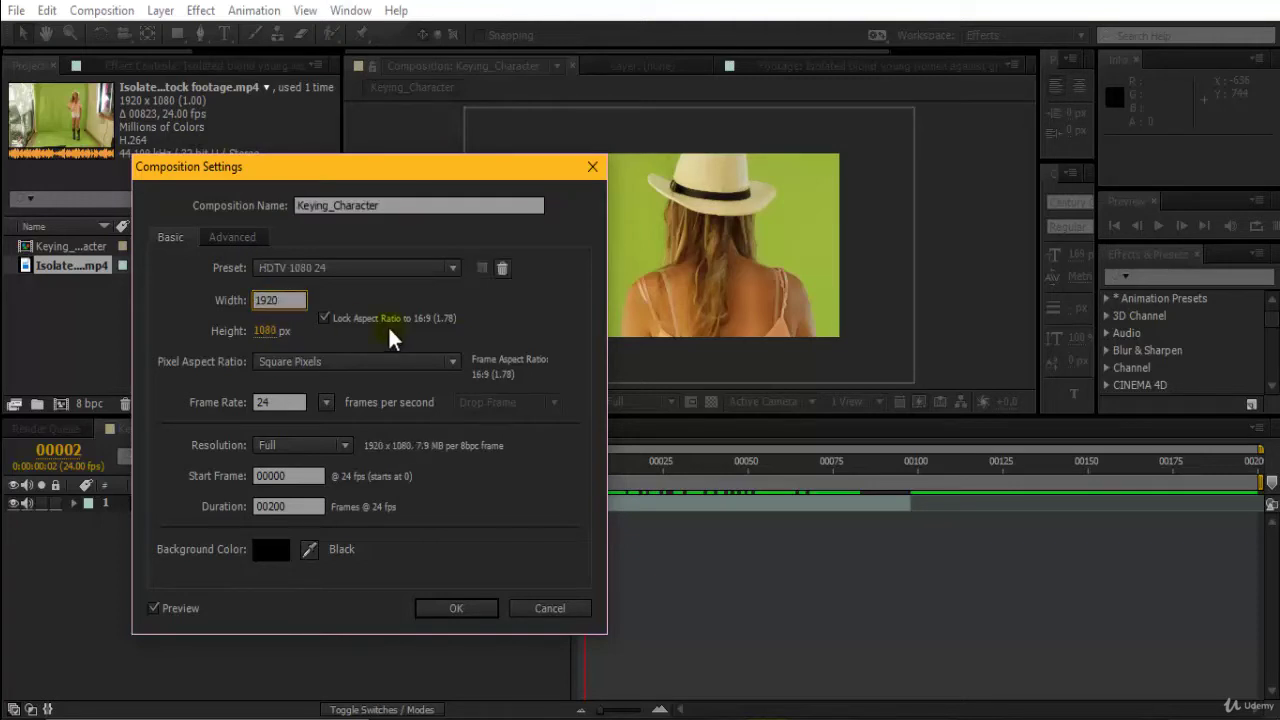
pyautogui.click(488, 305)
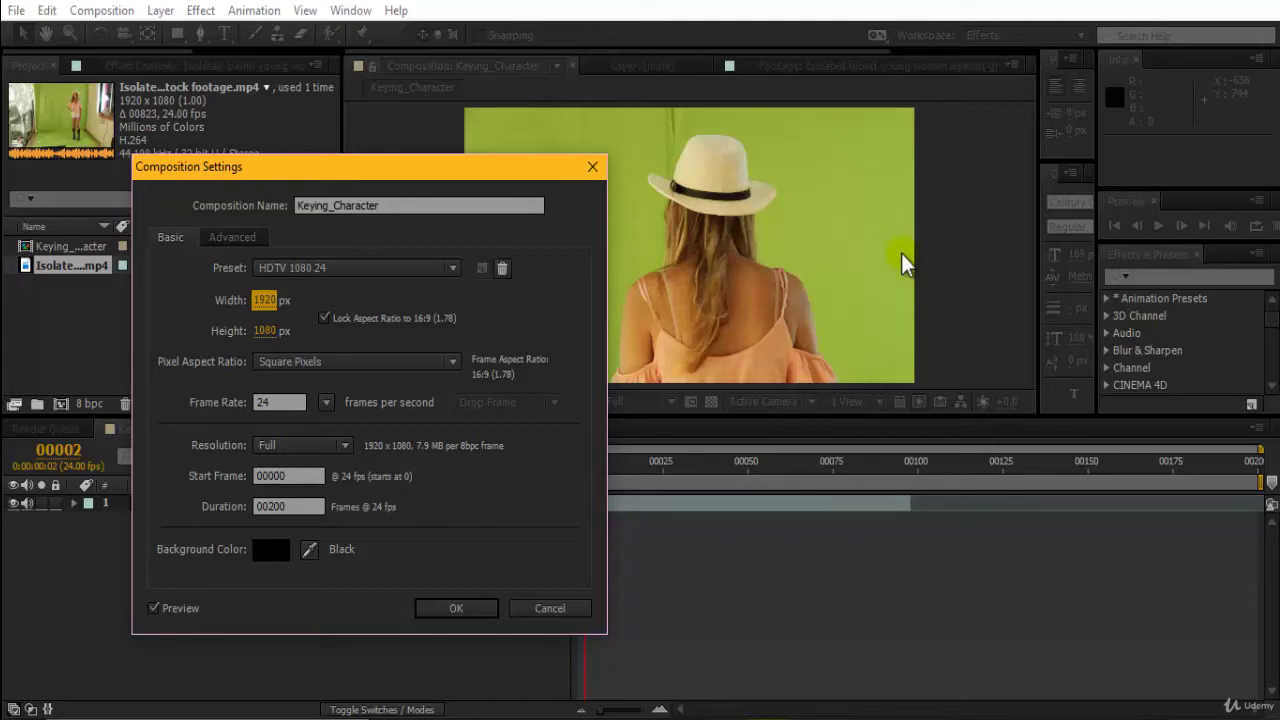
pyautogui.click(474, 610)
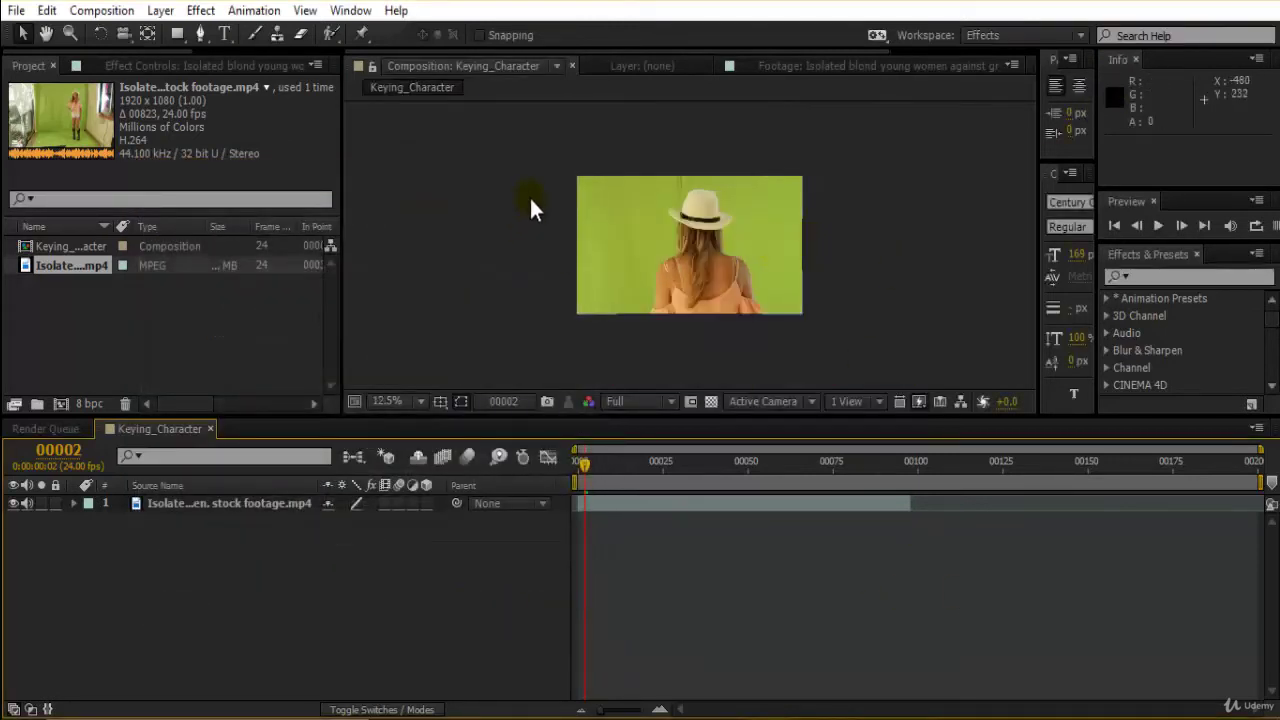
pyautogui.press('.')
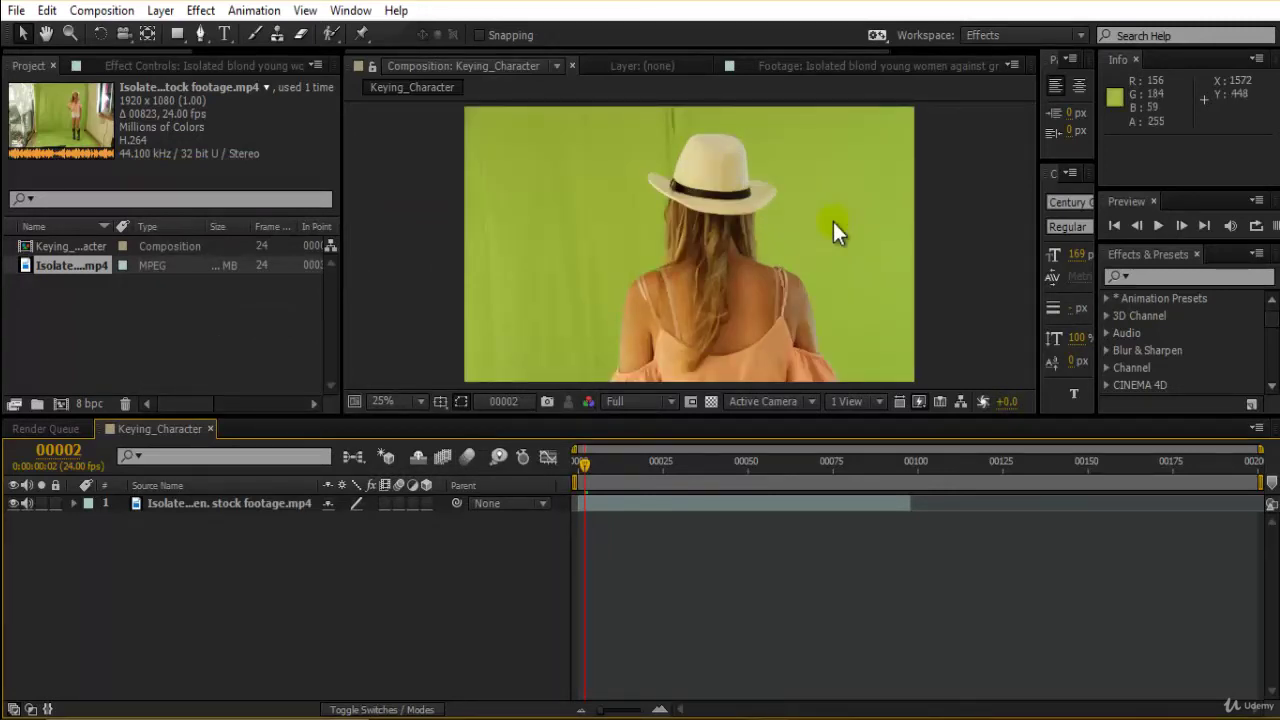
# Step: Review the Keying_Character composition settings and close them without making changes
pyautogui.hotkey('ctrl', 'k')
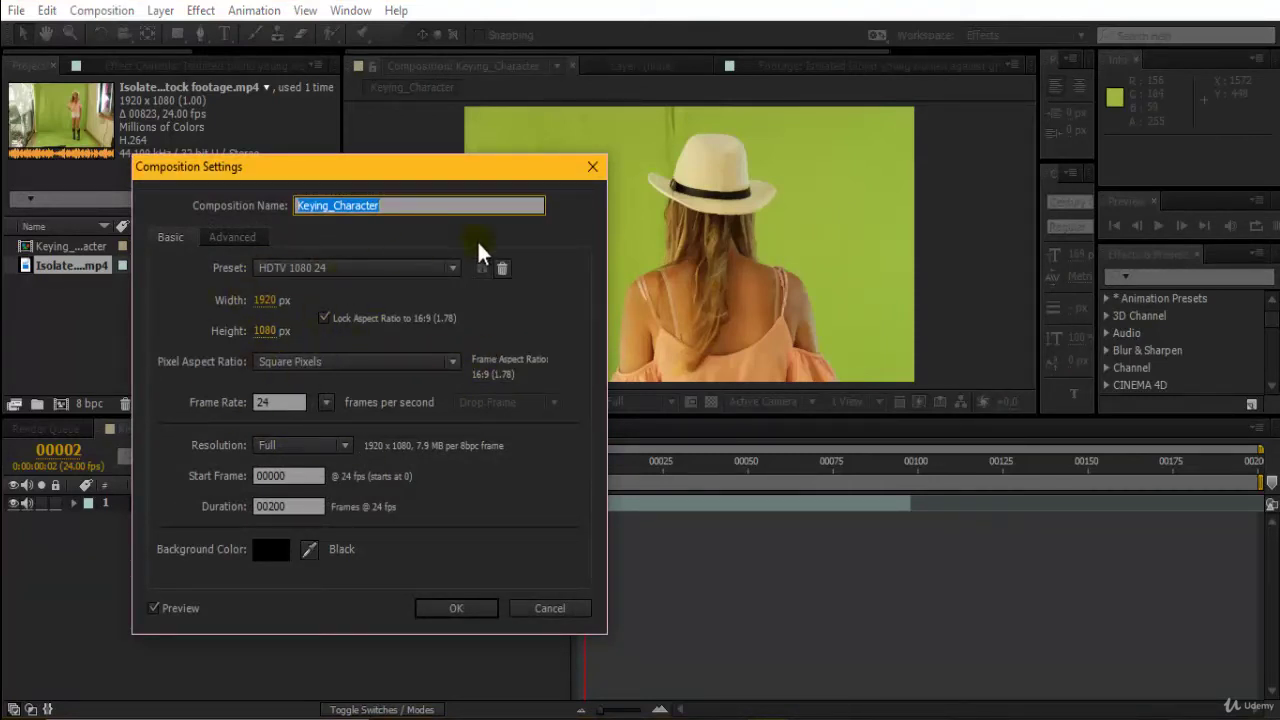
pyautogui.click(592, 166)
pyautogui.click(102, 10)
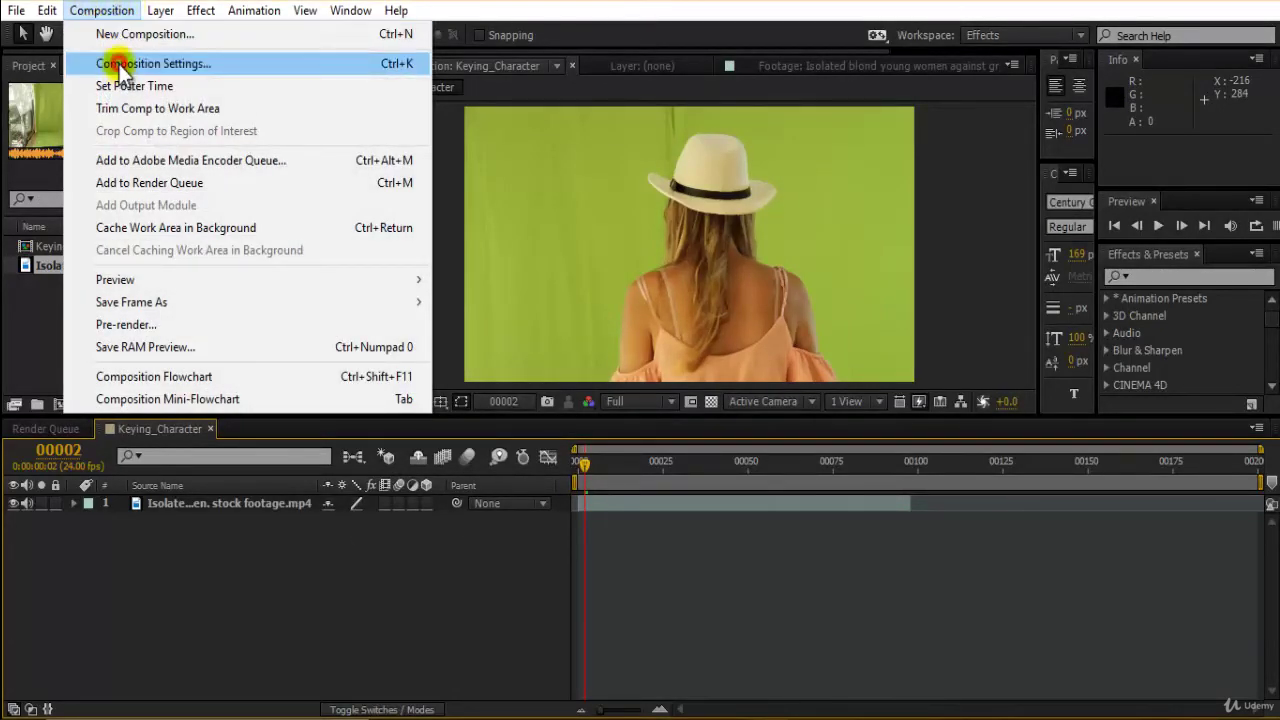
pyautogui.click(254, 64)
pyautogui.click(591, 172)
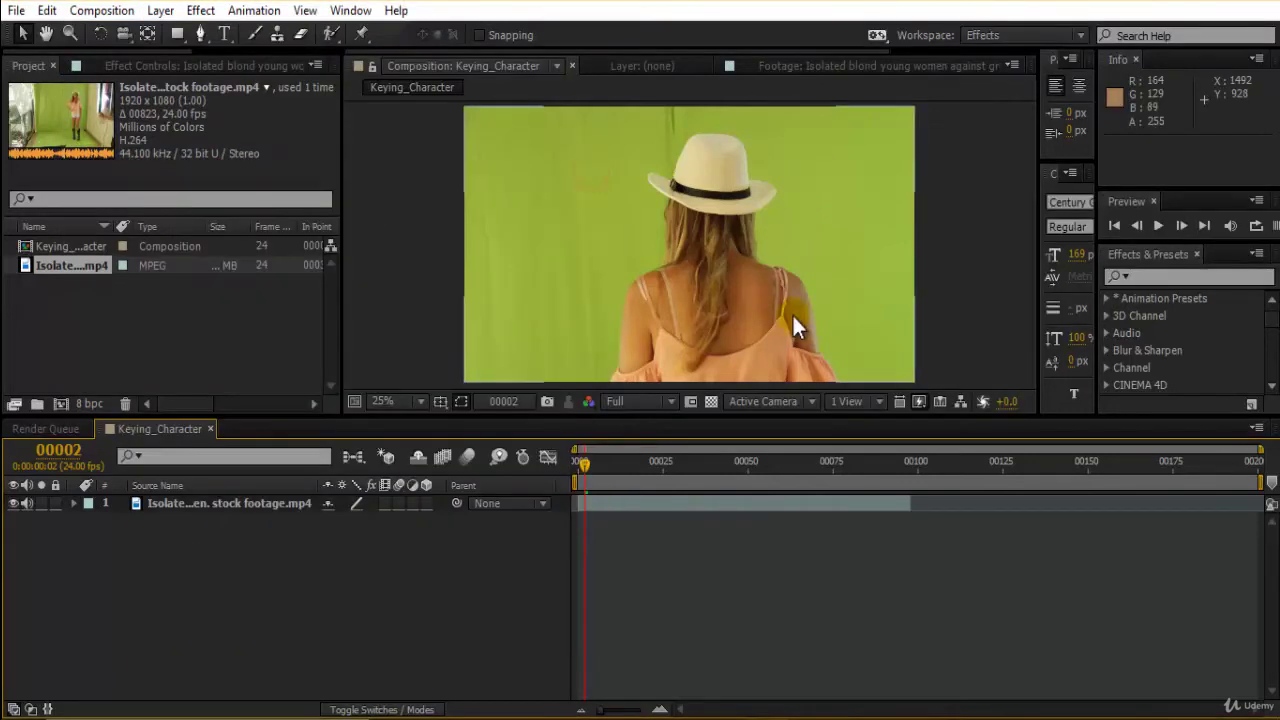
# Step: End the work area at the clip's last frame and trim the Keying_Character composition to it
pyautogui.moveTo(581, 468); pyautogui.dragTo(912, 586)
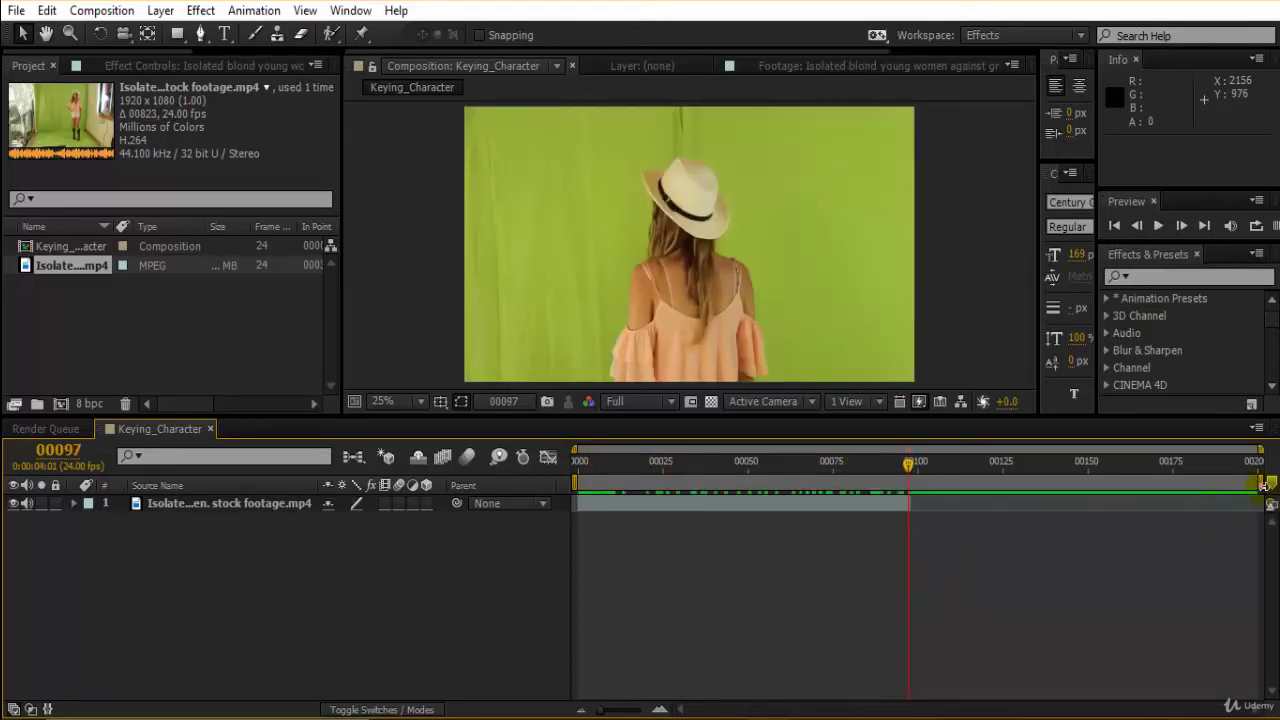
pyautogui.moveTo(1258, 488); pyautogui.dragTo(911, 549)
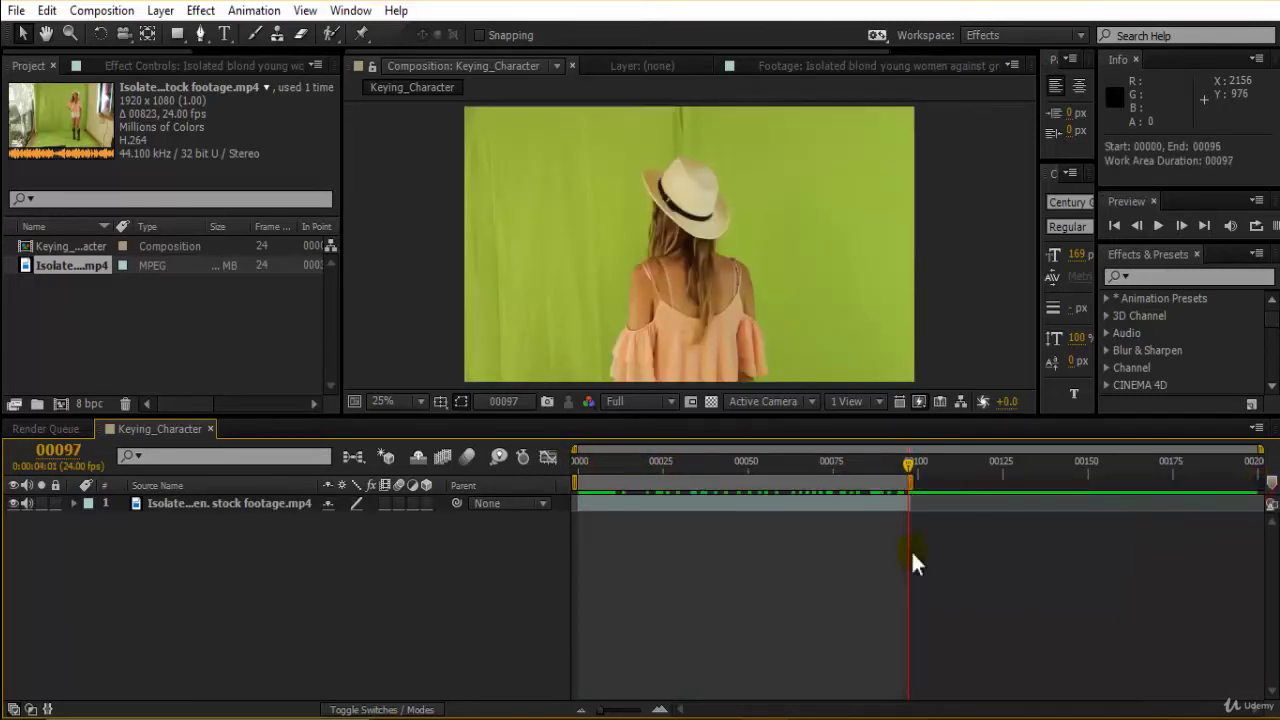
pyautogui.rightClick(860, 483)
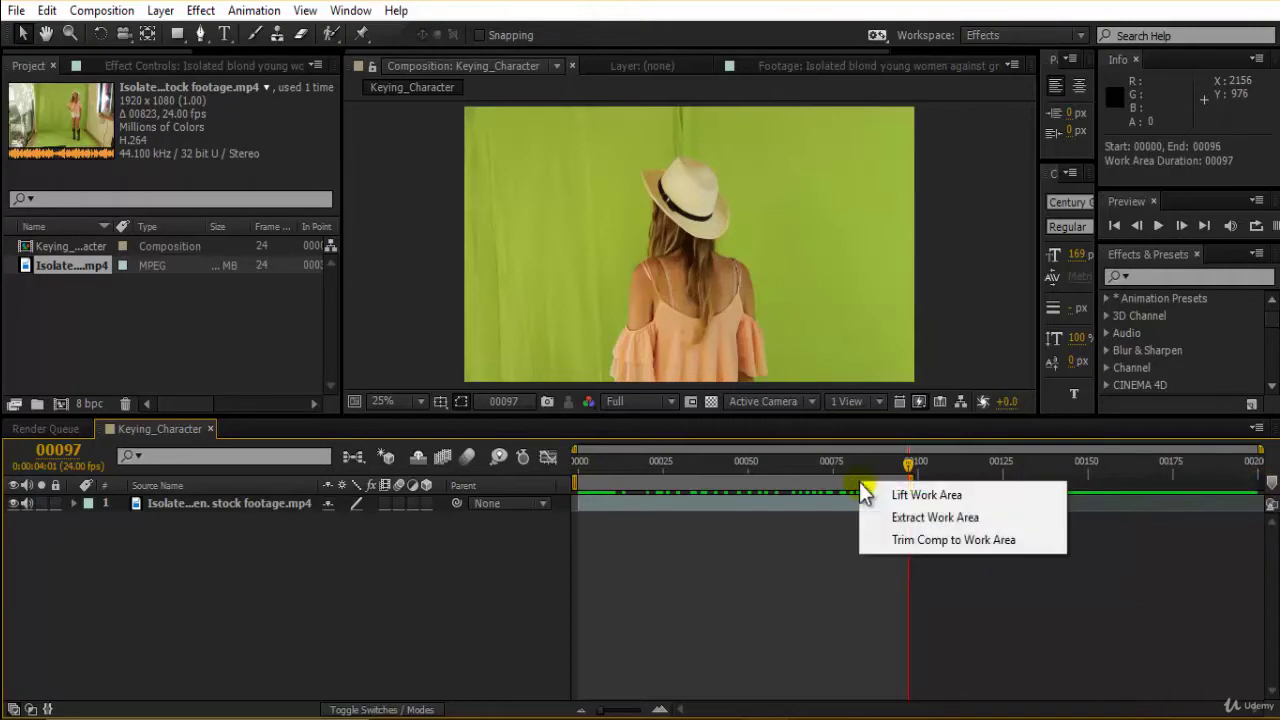
pyautogui.click(903, 537)
# Step: Scrub through the trimmed Keying_Character composition and preview it
pyautogui.moveTo(812, 480); pyautogui.dragTo(1102, 422)
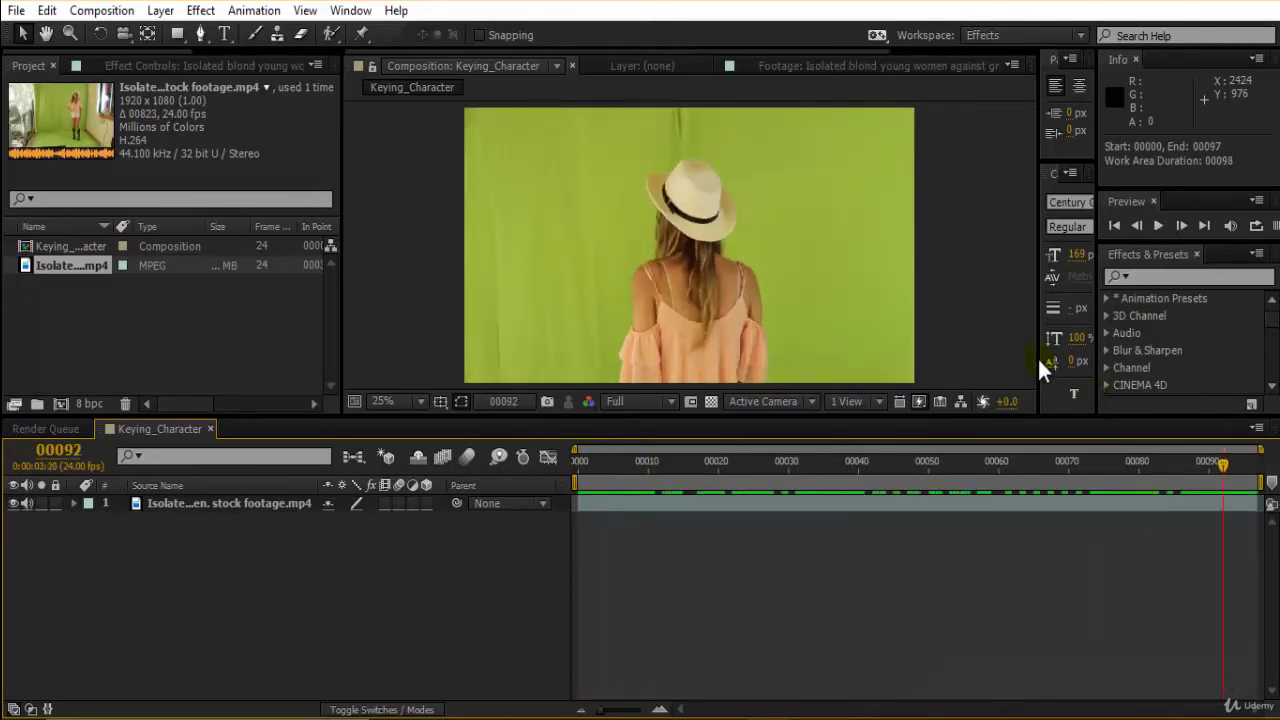
pyautogui.moveTo(1039, 357); pyautogui.dragTo(974, 344)
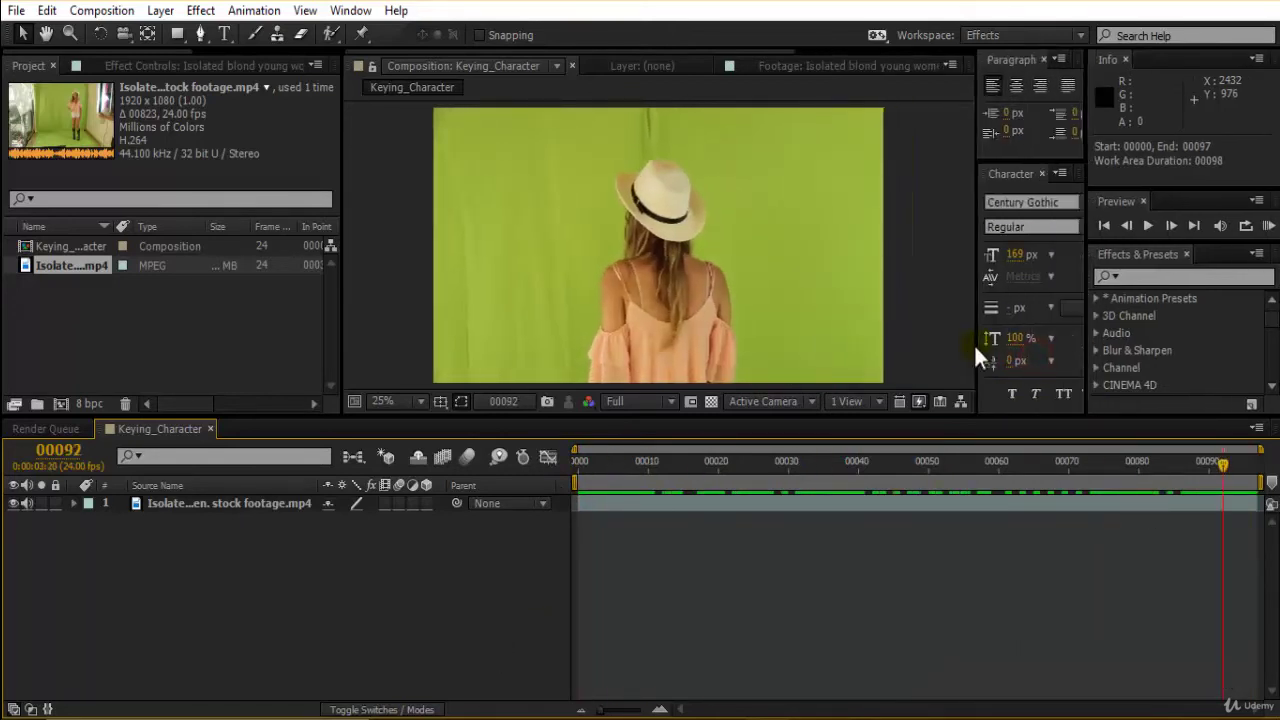
pyautogui.doubleClick(65, 269)
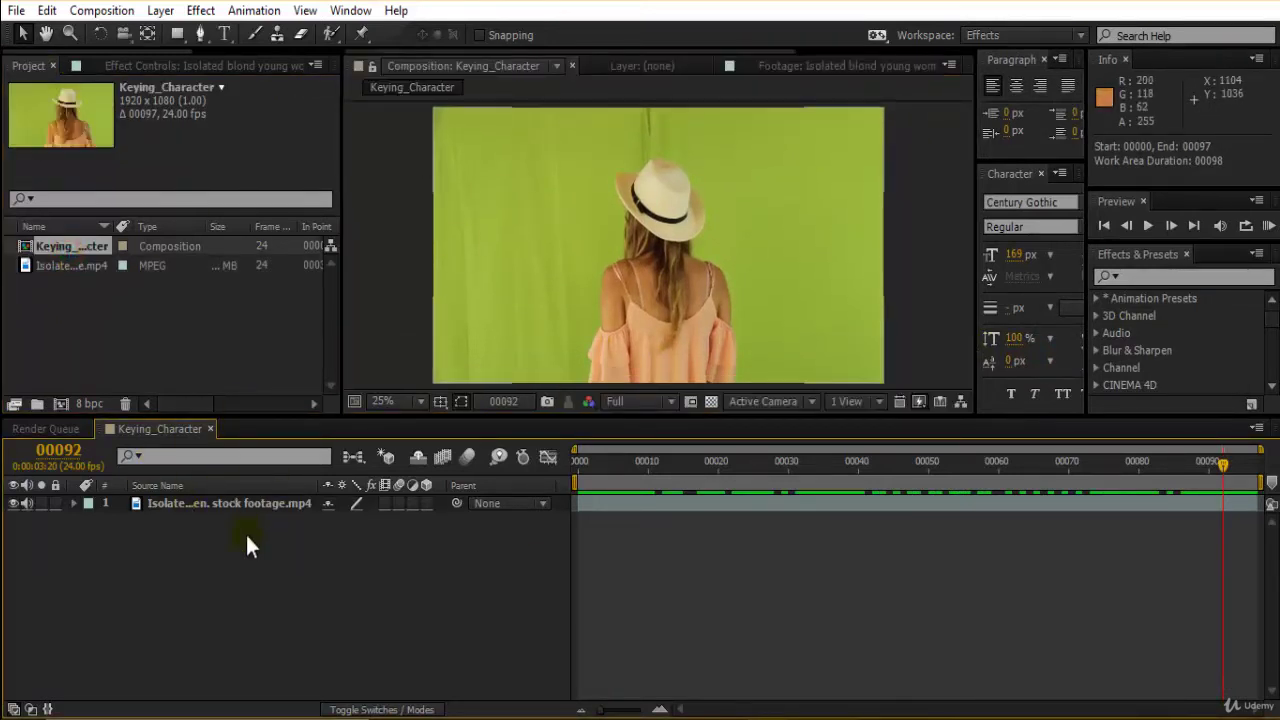
pyautogui.click(870, 479)
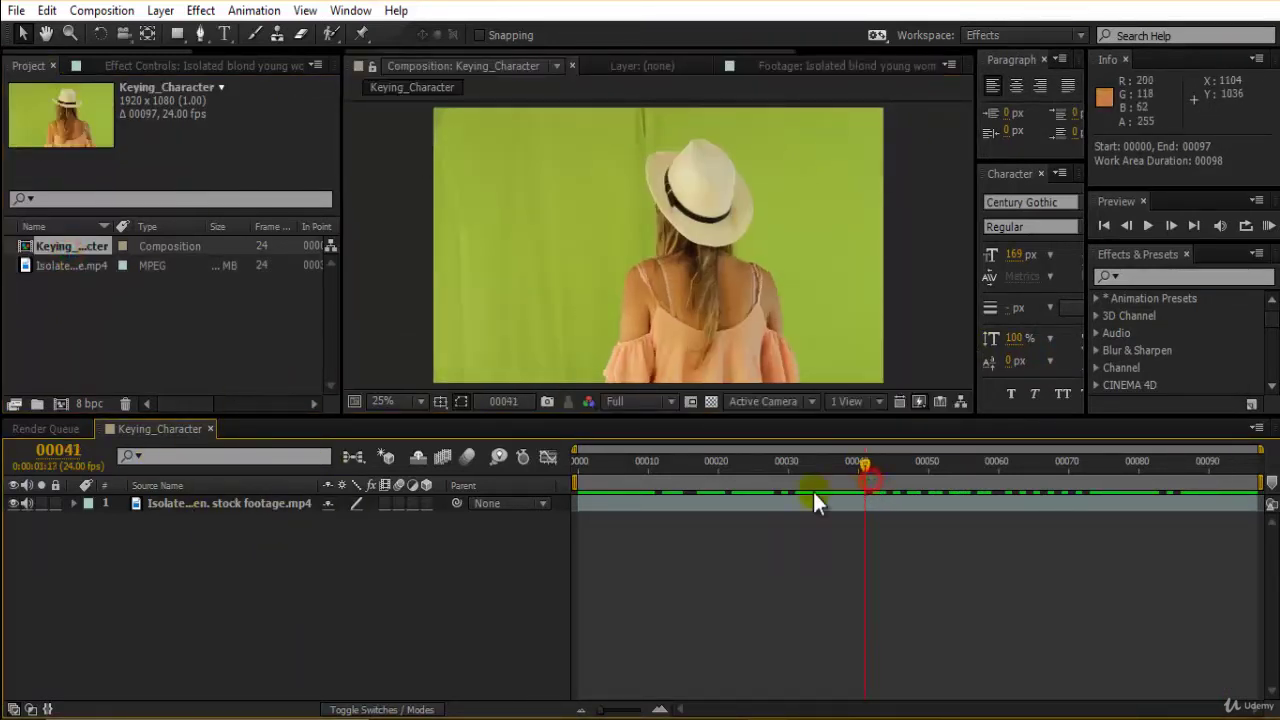
pyautogui.press('KP_0')
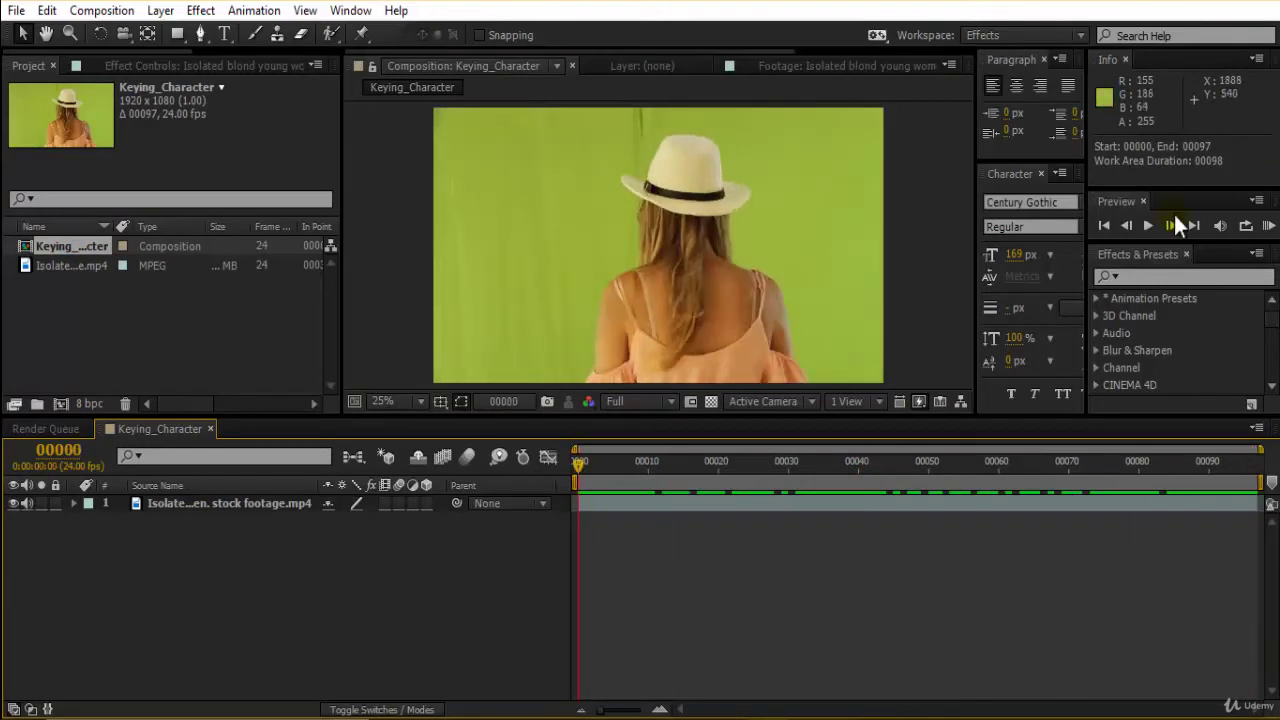
# Step: Close the Character and Paragraph panels and enlarge the Effects & Presets panel
pyautogui.click(1042, 174)
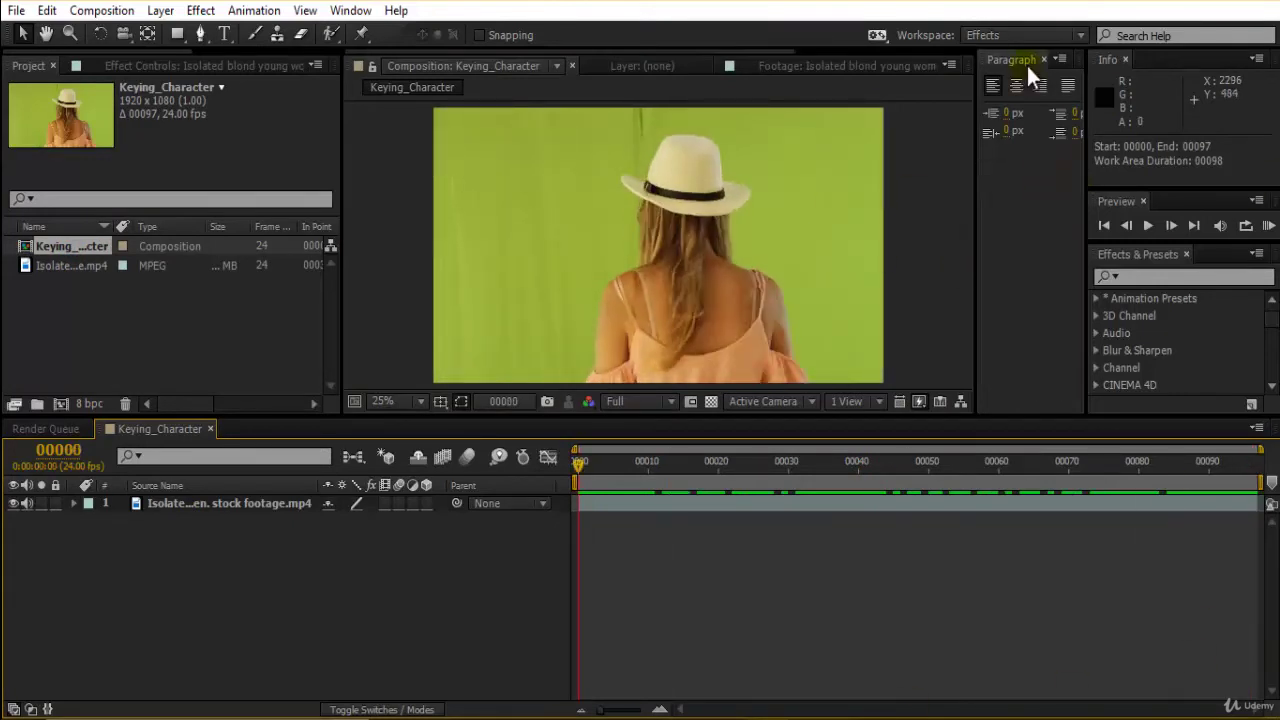
pyautogui.click(1043, 59)
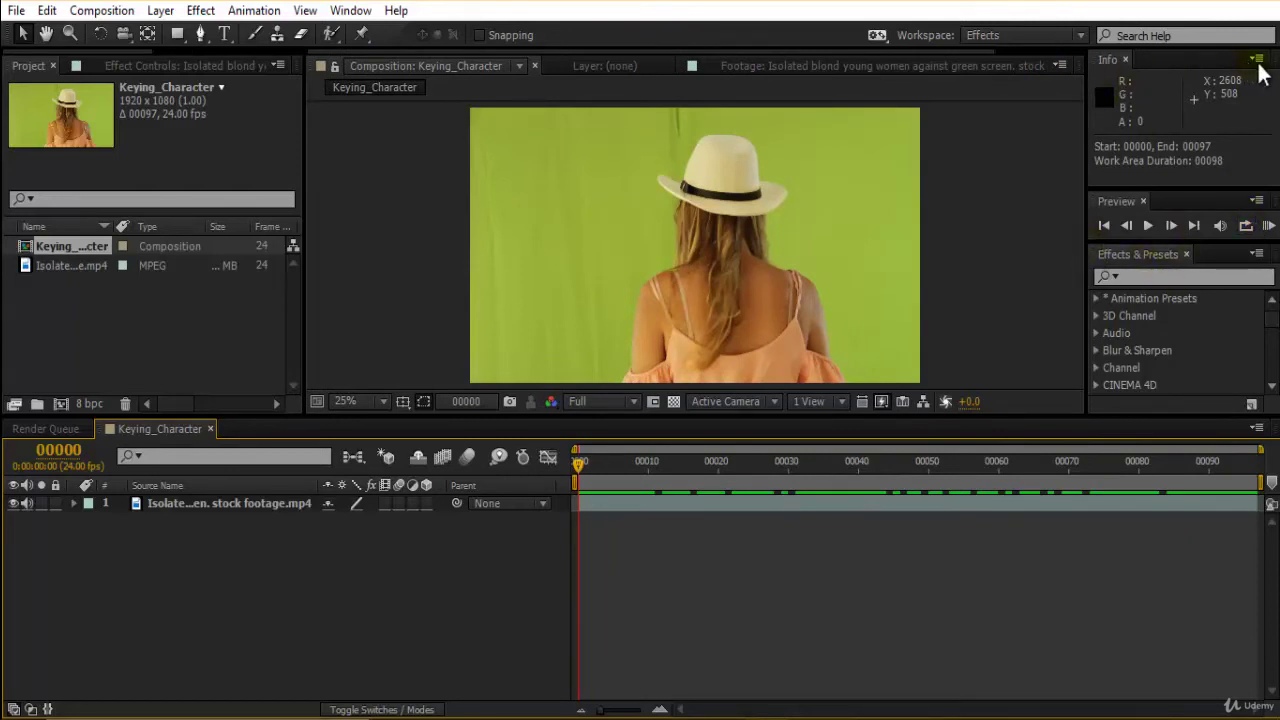
pyautogui.moveTo(1190, 240); pyautogui.dragTo(1194, 157)
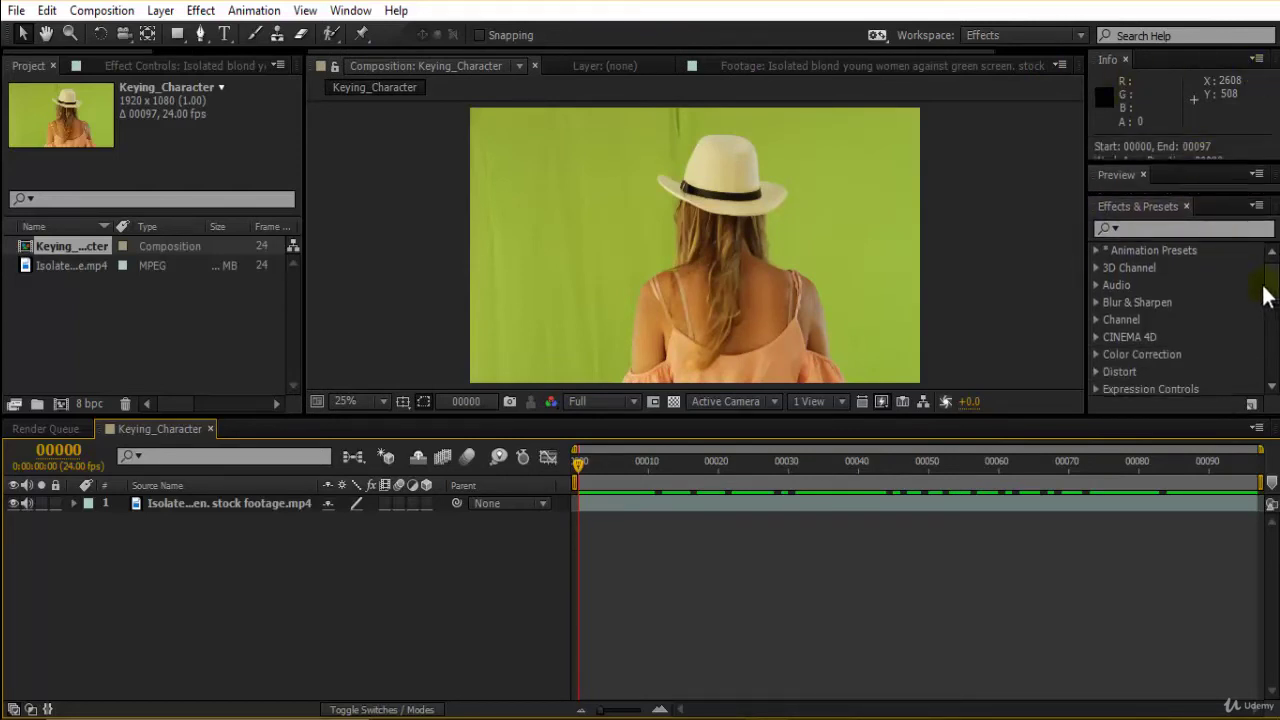
# Step: Apply the Keylight (1.2) keying effect to the green-screen footage layer
pyautogui.moveTo(1274, 286); pyautogui.dragTo(1274, 337)
pyautogui.click(1094, 273)
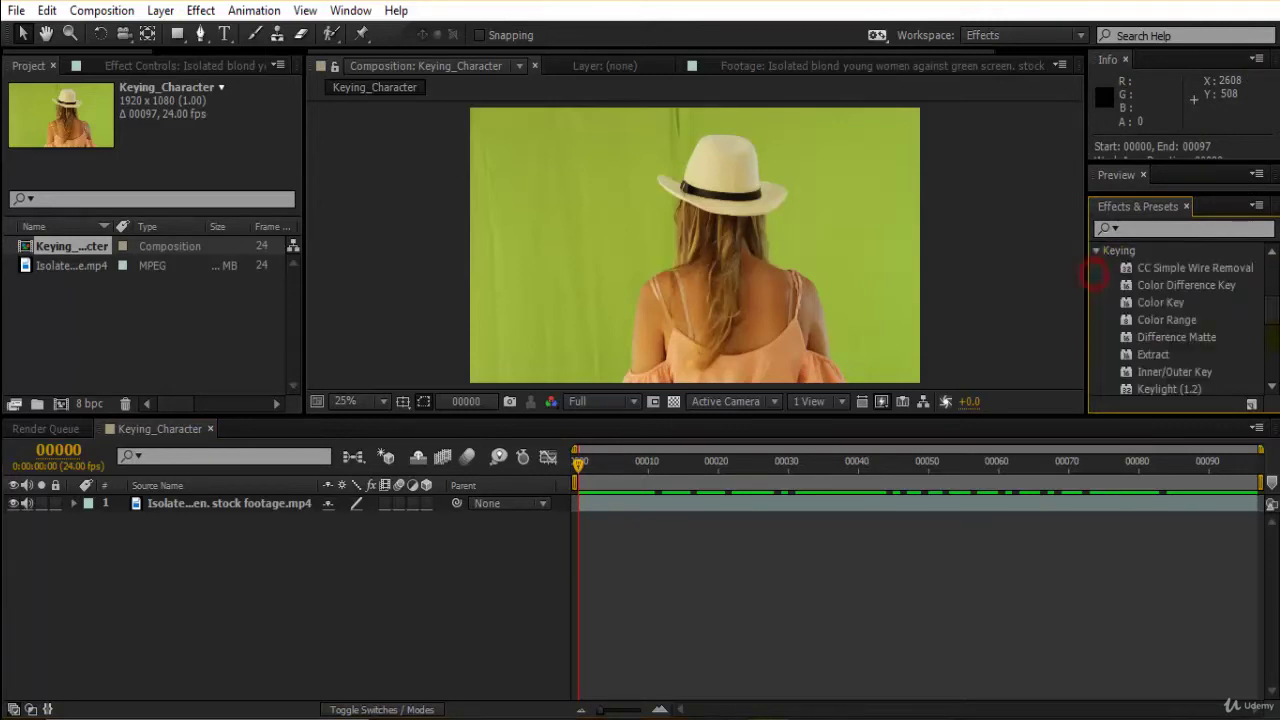
pyautogui.scroll(-2, 1207, 342)
pyautogui.click(1192, 344)
pyautogui.moveTo(1169, 390); pyautogui.dragTo(243, 504)
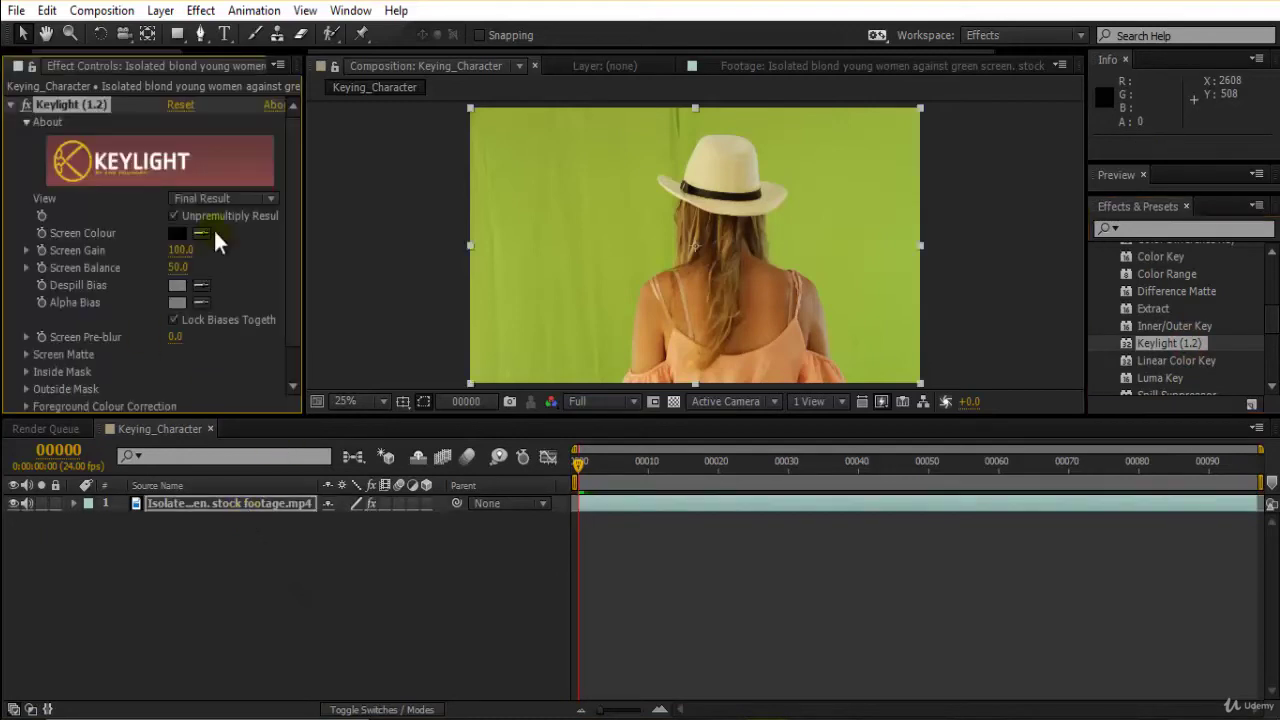
# Step: Preview the clip and sample the green backdrop beside the character as Keylight's Screen Colour
pyautogui.scroll(4, 766, 122)
pyautogui.scroll(-4, 723, 140)
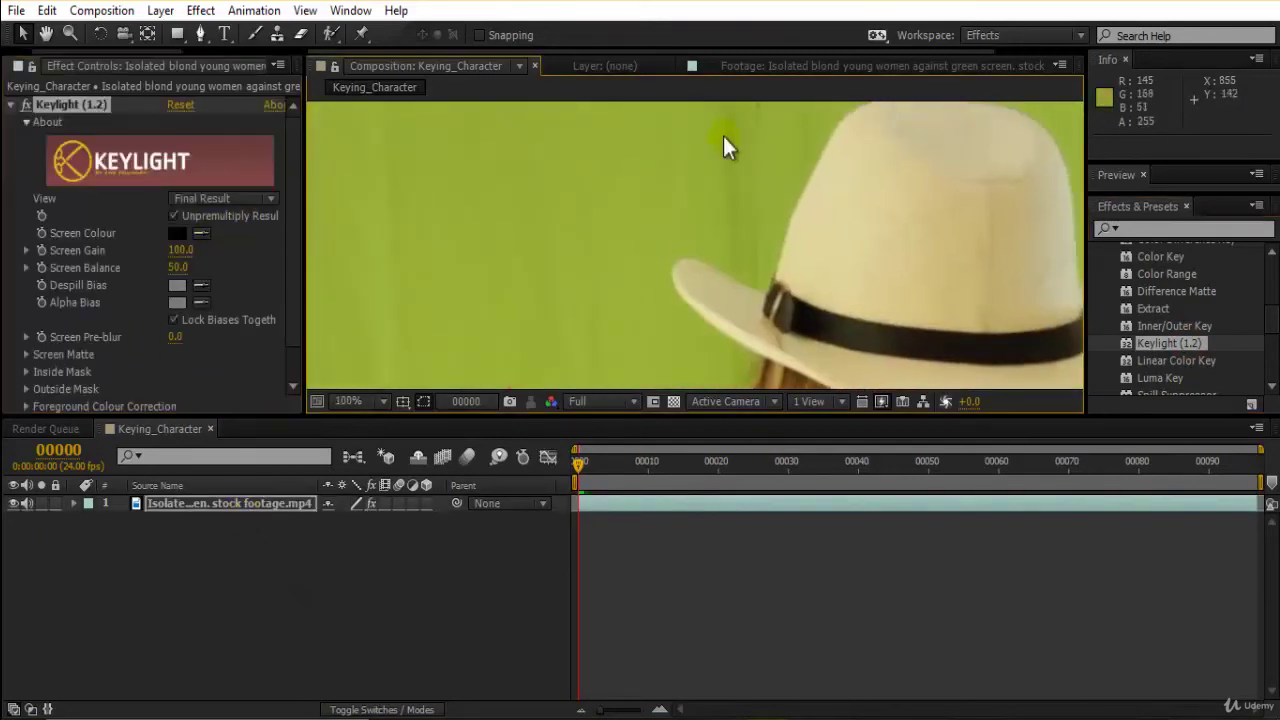
pyautogui.moveTo(621, 315); pyautogui.dragTo(655, 177)
pyautogui.moveTo(662, 230); pyautogui.dragTo(623, 330)
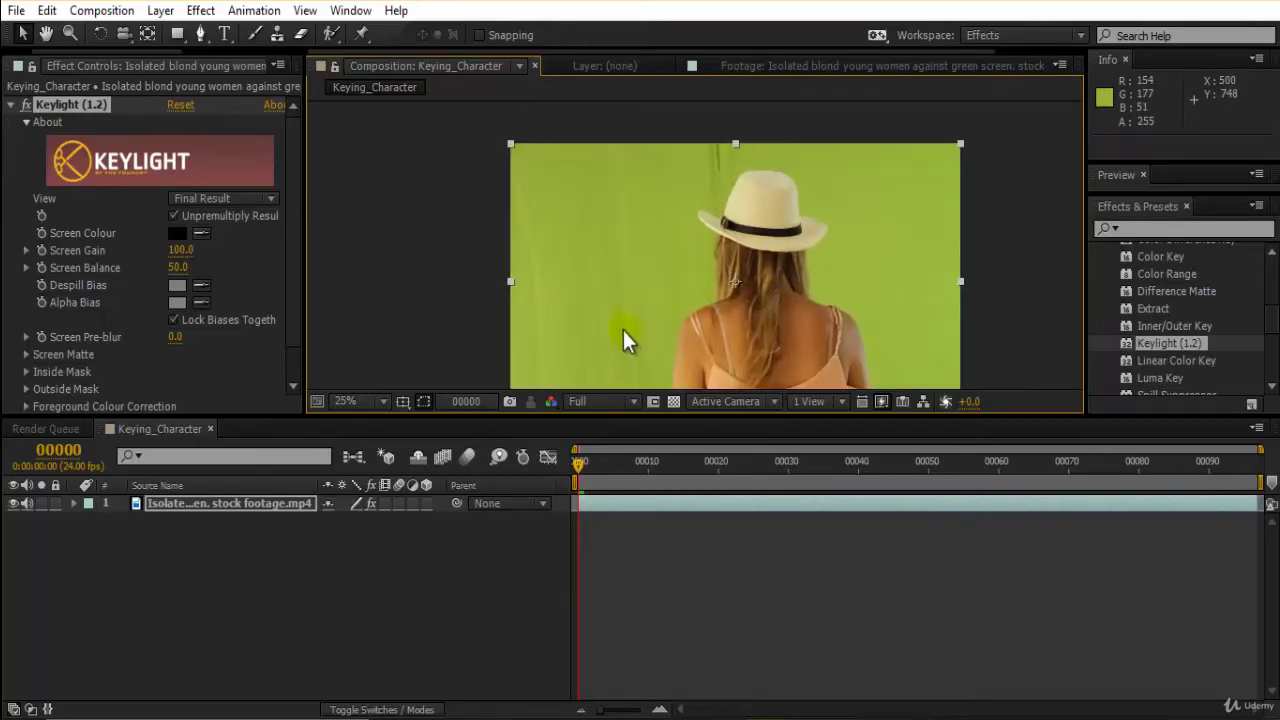
pyautogui.press('space')
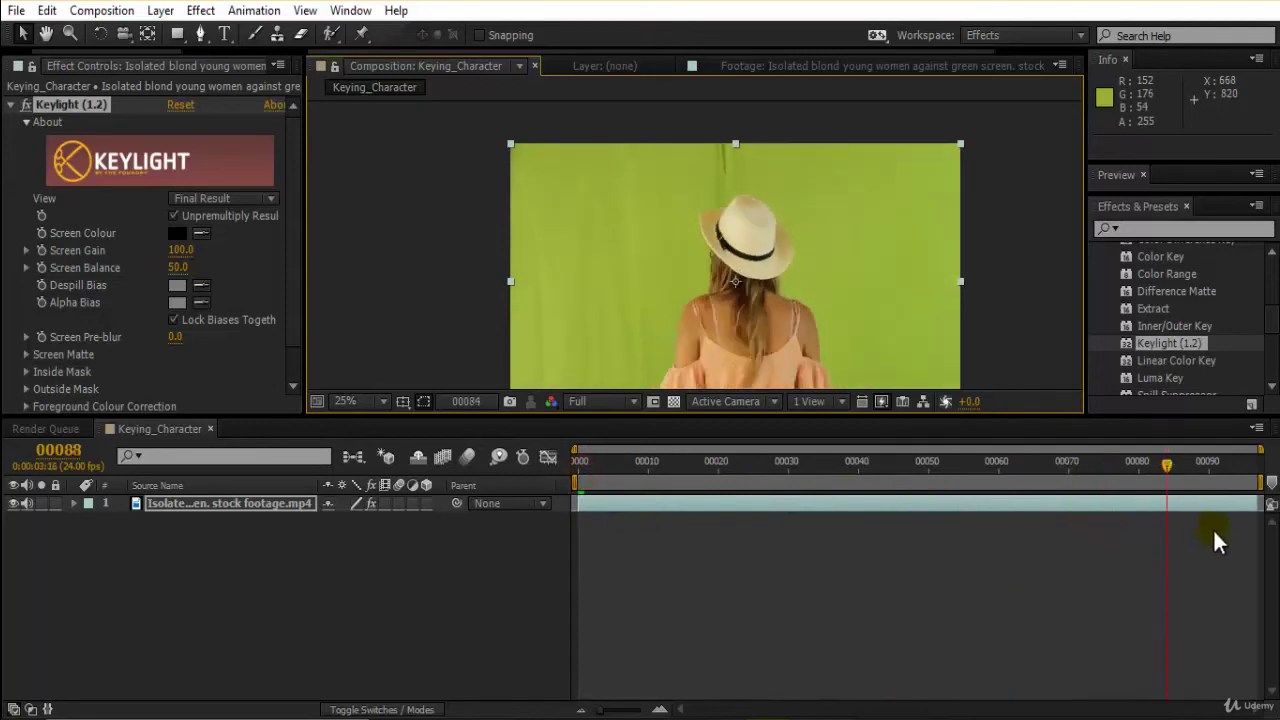
pyautogui.click(201, 233)
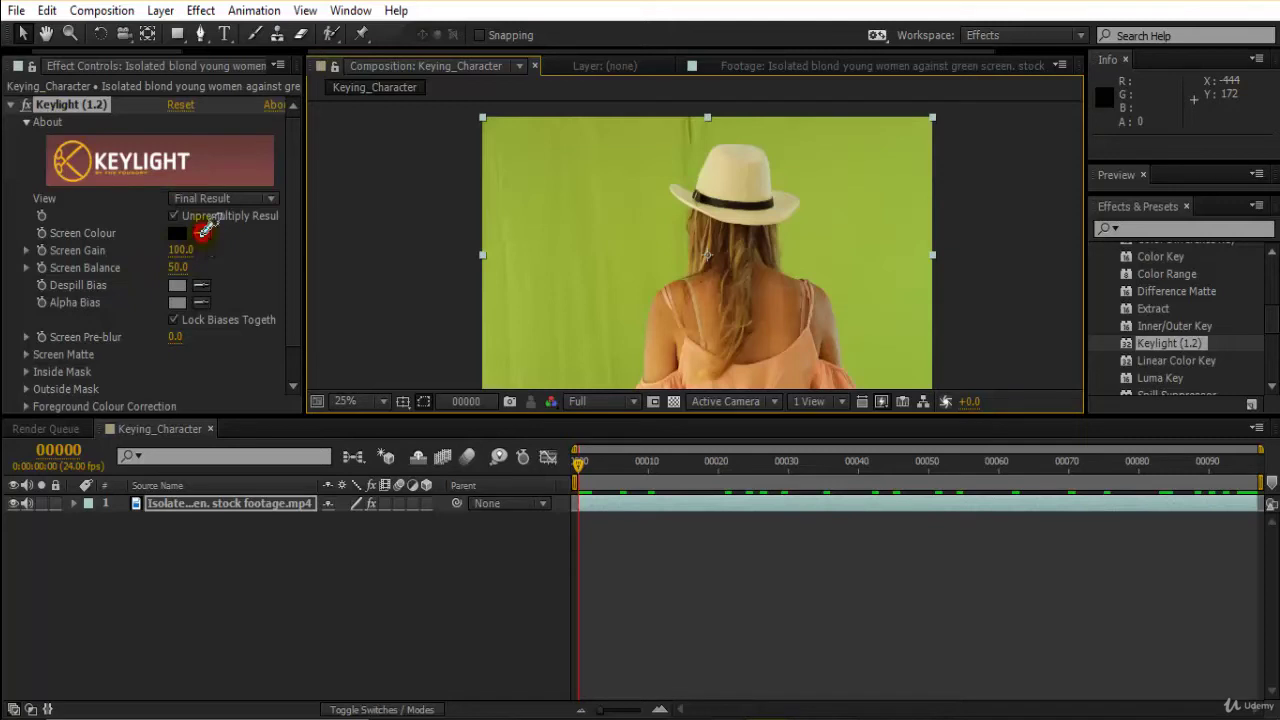
pyautogui.click(554, 203)
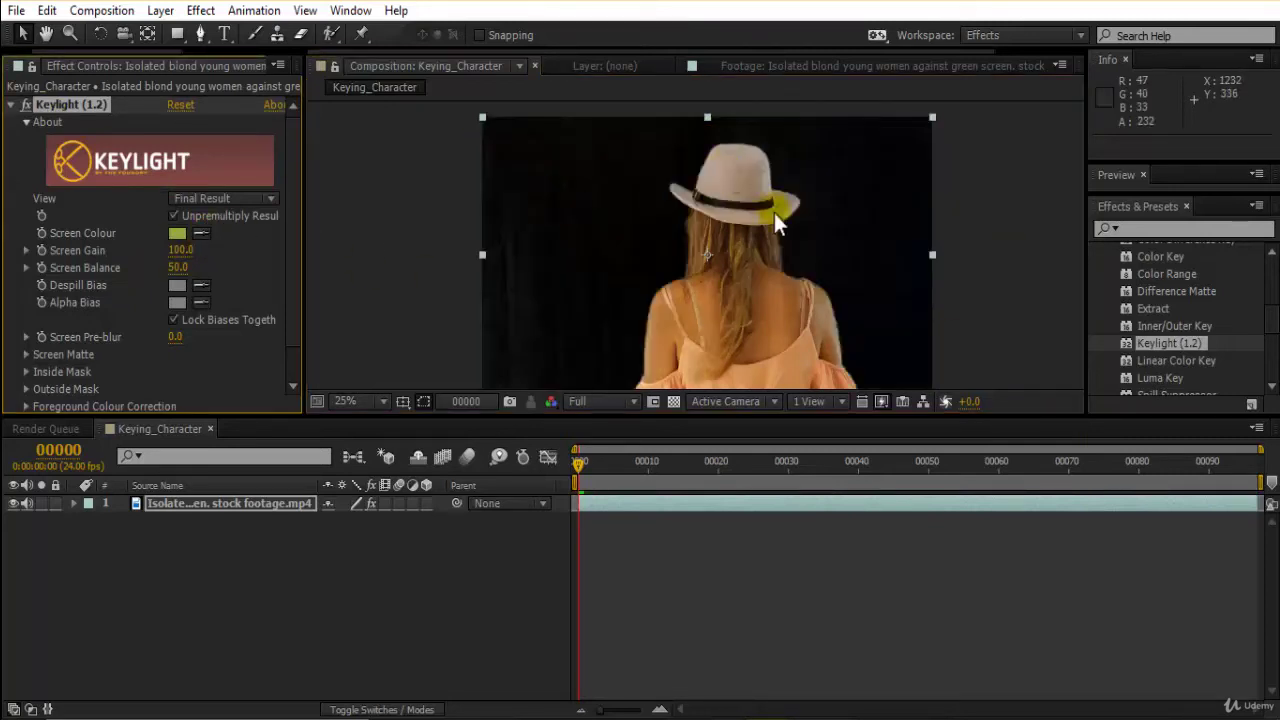
# Step: Check the keyed edges around the character and switch the composition view to the Alpha channel
pyautogui.scroll(1, 774, 213)
pyautogui.scroll(-1, 691, 255)
pyautogui.moveTo(691, 255); pyautogui.dragTo(708, 280)
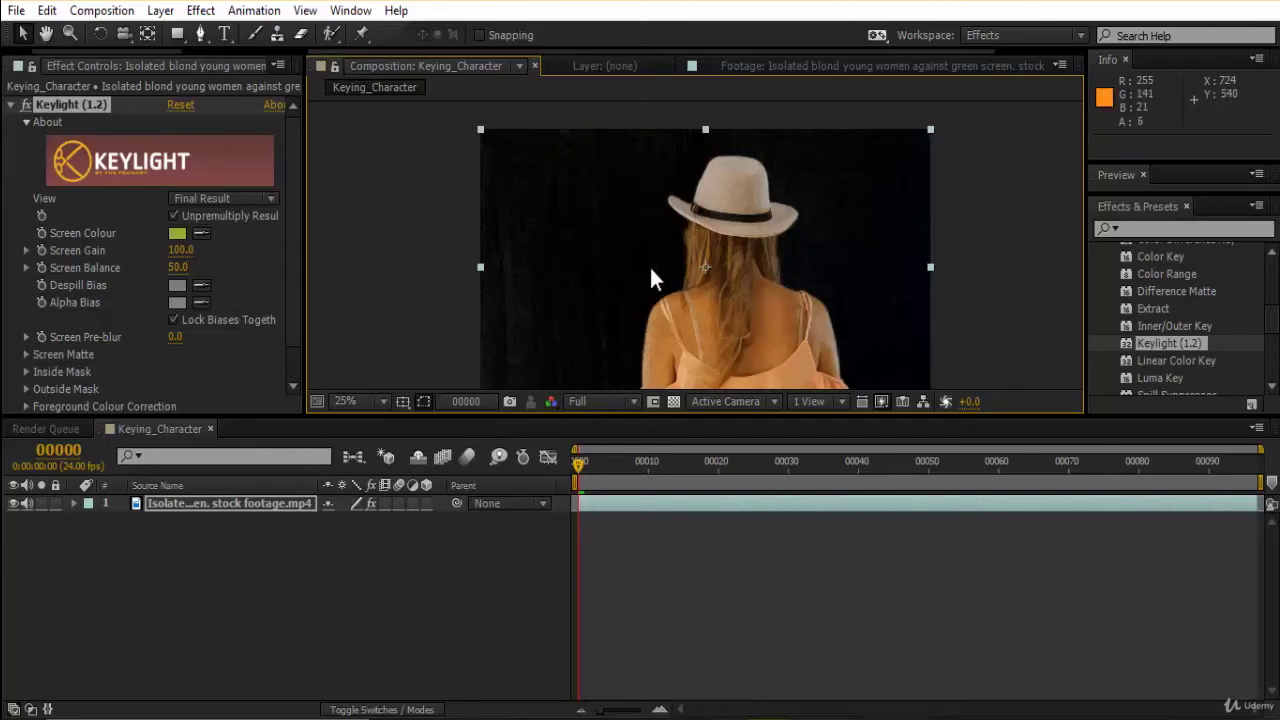
pyautogui.scroll(2, 648, 265)
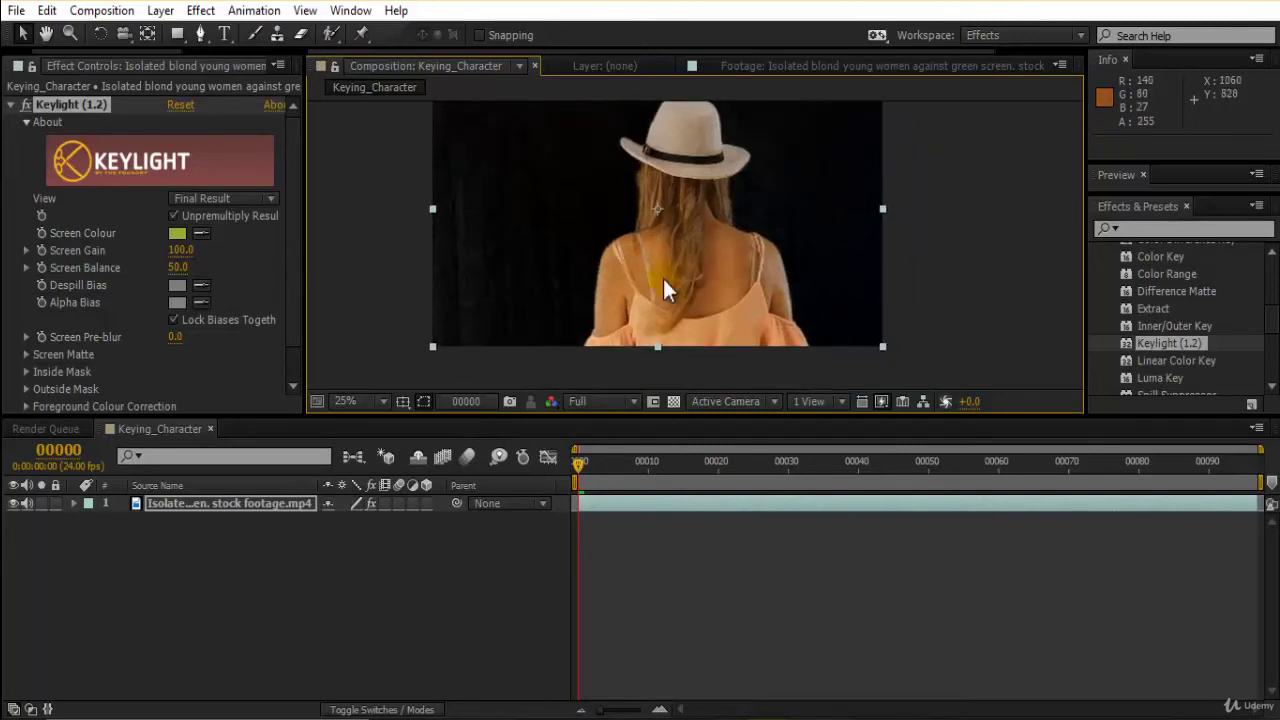
pyautogui.moveTo(629, 278); pyautogui.dragTo(598, 402)
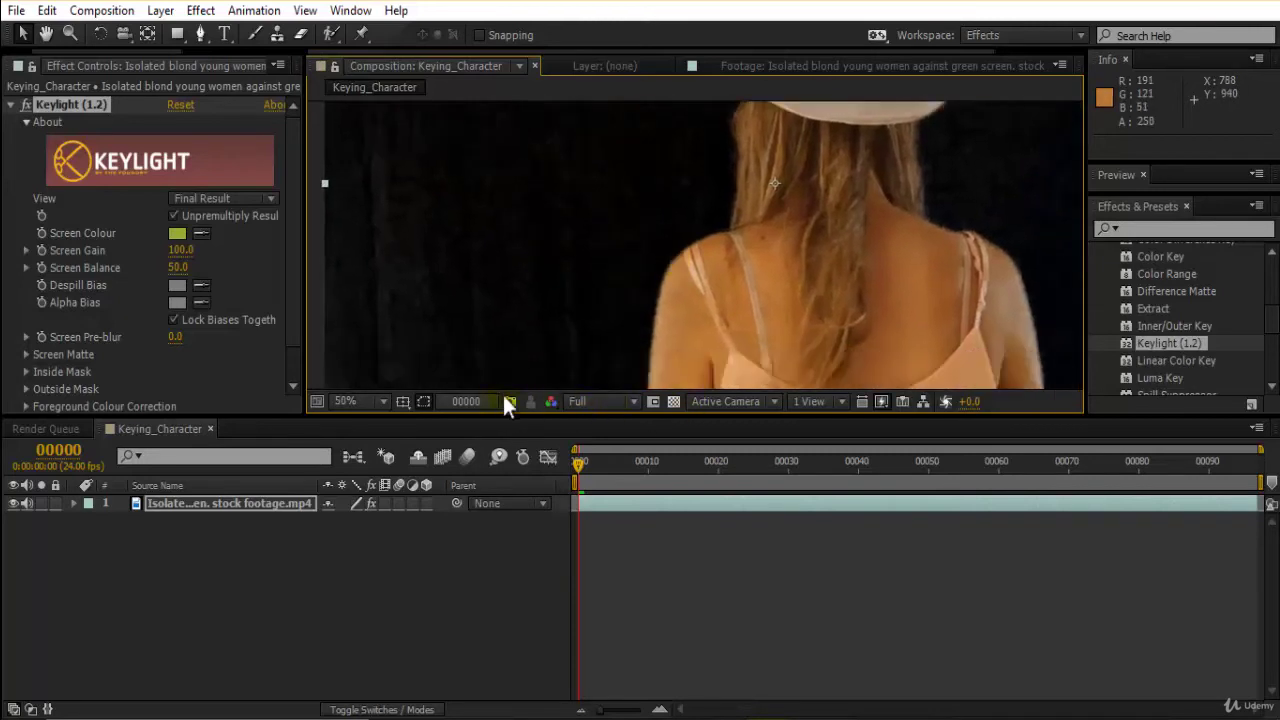
pyautogui.click(551, 402)
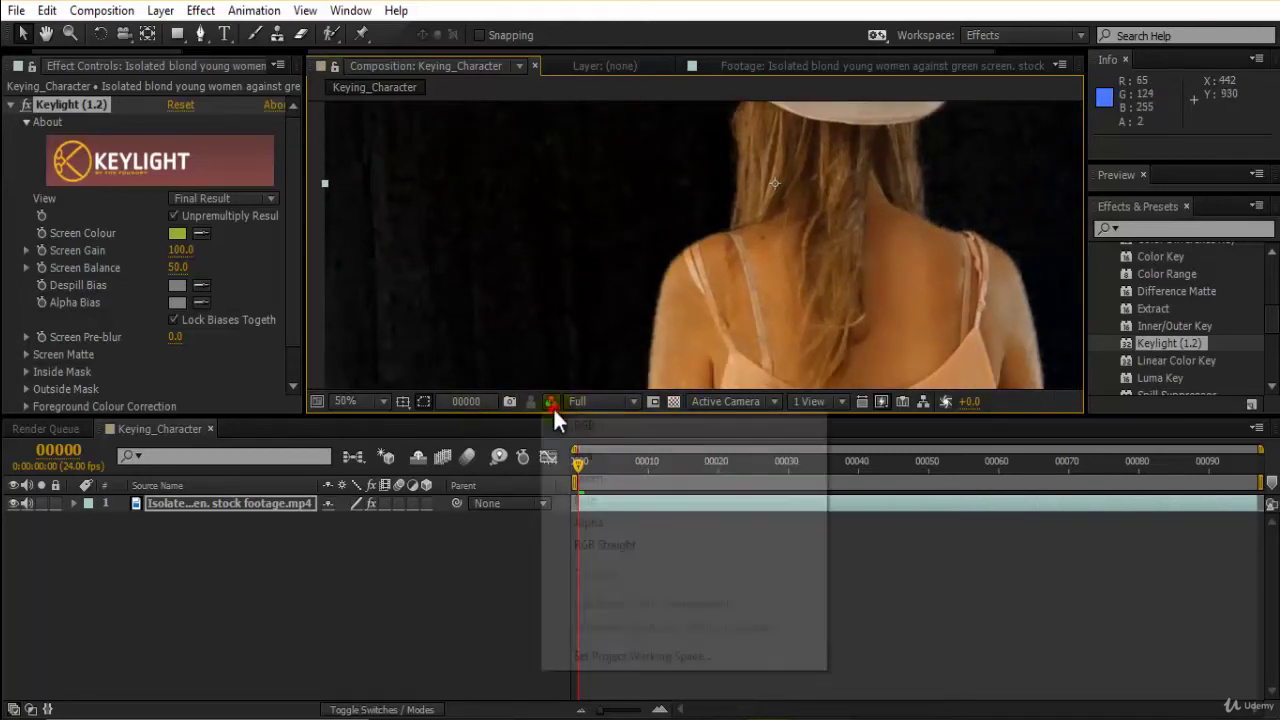
pyautogui.click(610, 521)
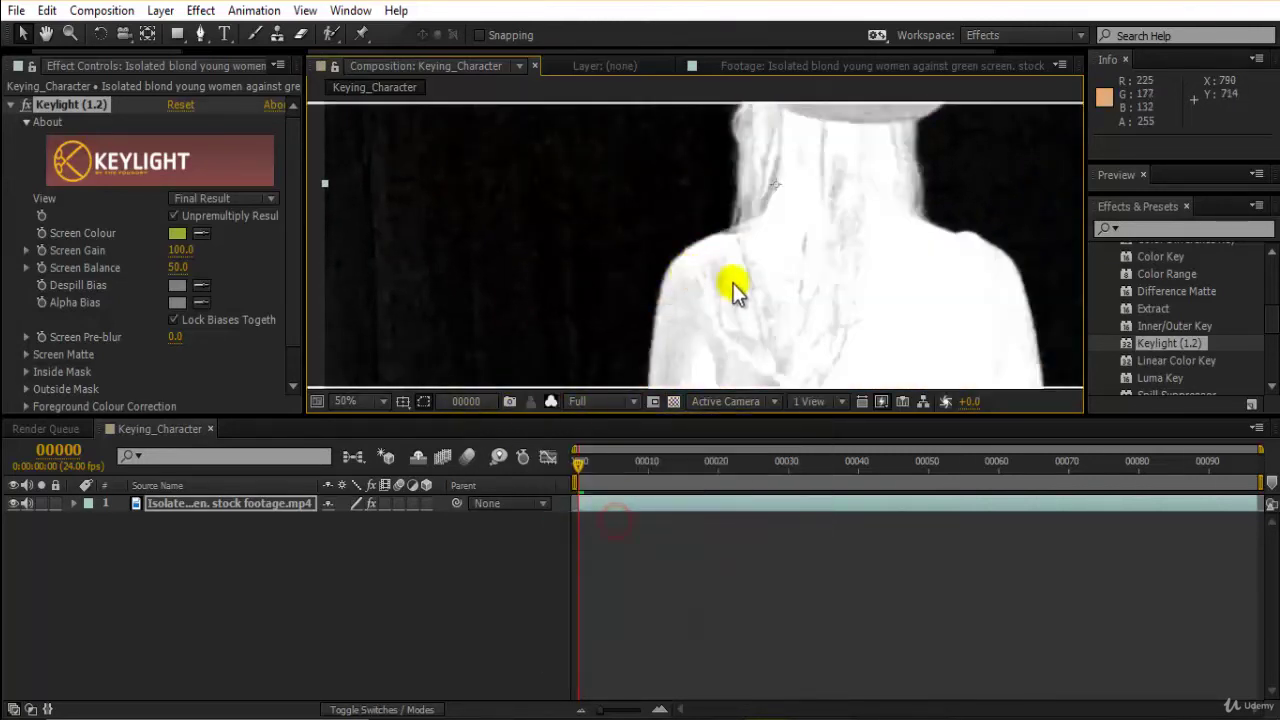
# Step: Examine the alpha matte closely around the hat, hair, shoulders and background
pyautogui.scroll(-1, 780, 290)
pyautogui.scroll(1, 810, 298)
pyautogui.moveTo(793, 298); pyautogui.dragTo(757, 214)
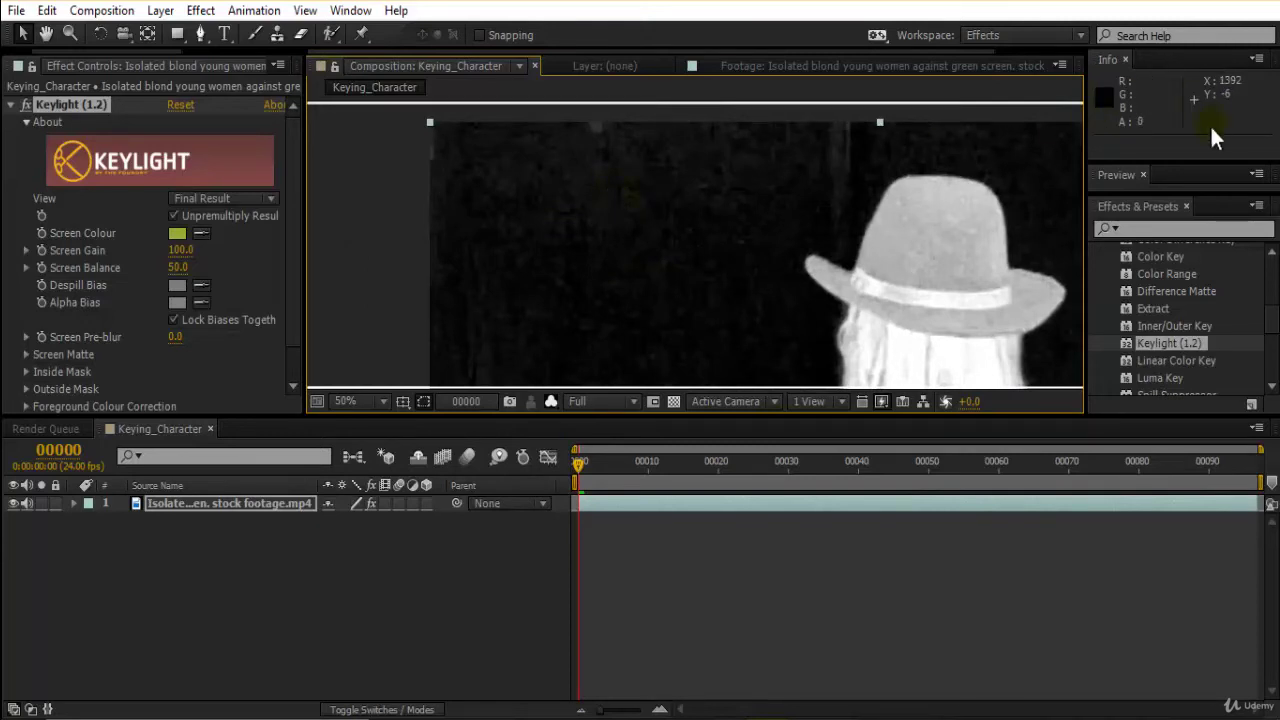
pyautogui.scroll(6, 937, 223)
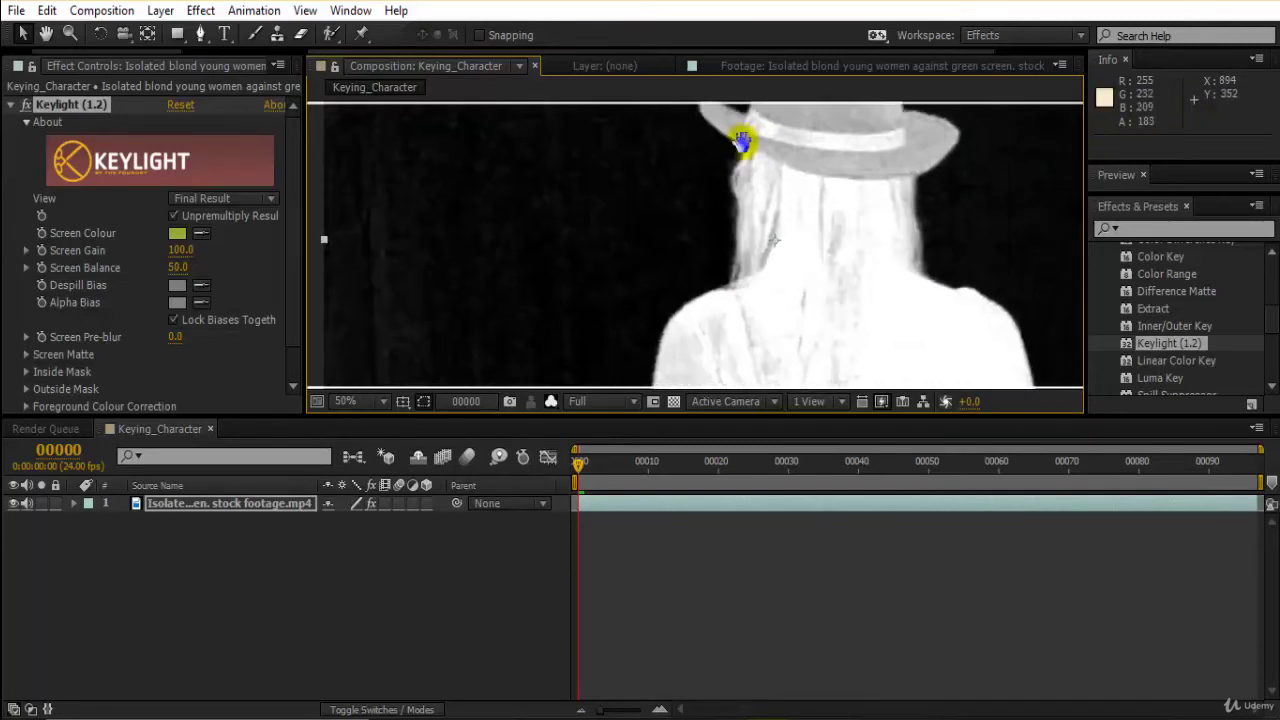
pyautogui.moveTo(895, 325); pyautogui.dragTo(229, 91)
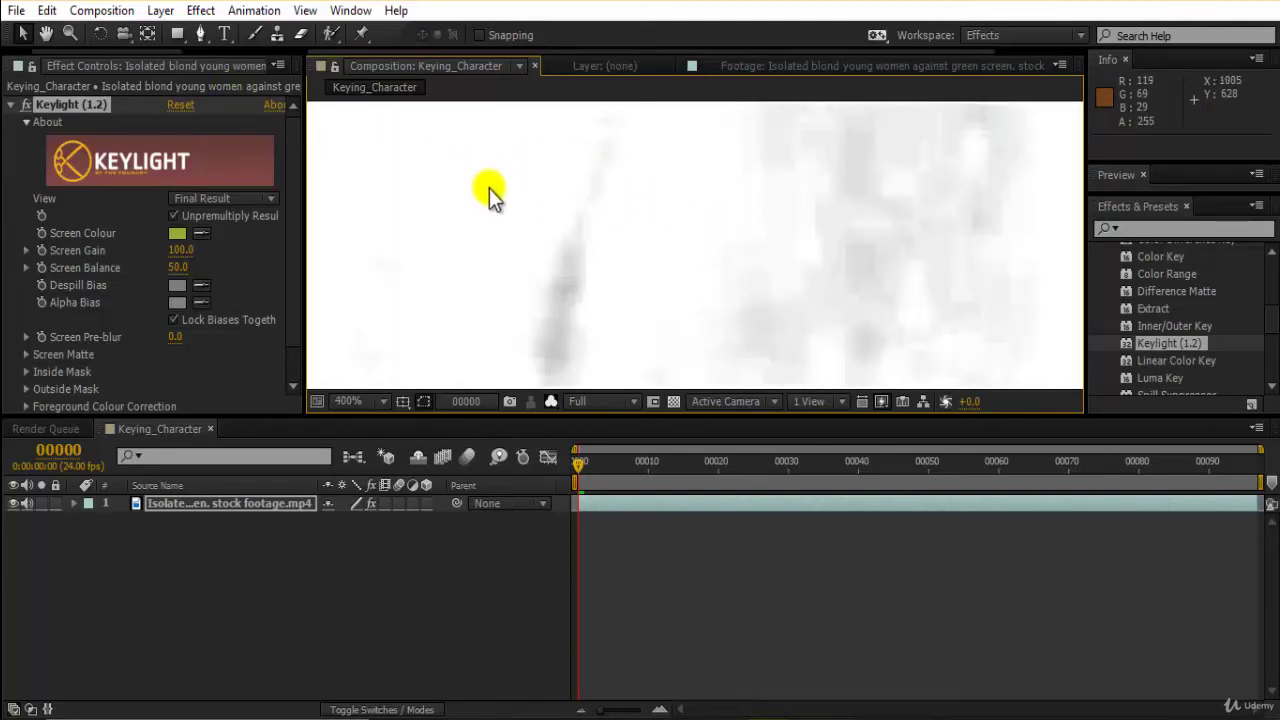
pyautogui.scroll(-6, 489, 195)
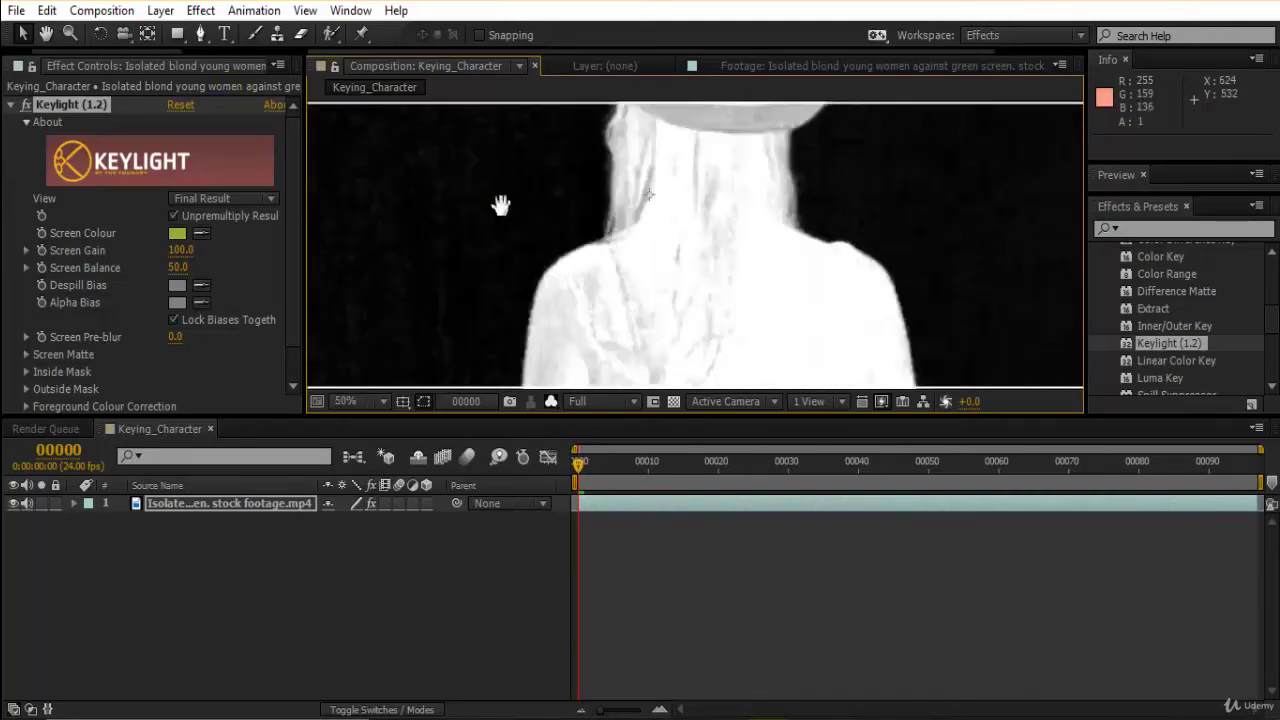
pyautogui.scroll(3, 500, 205)
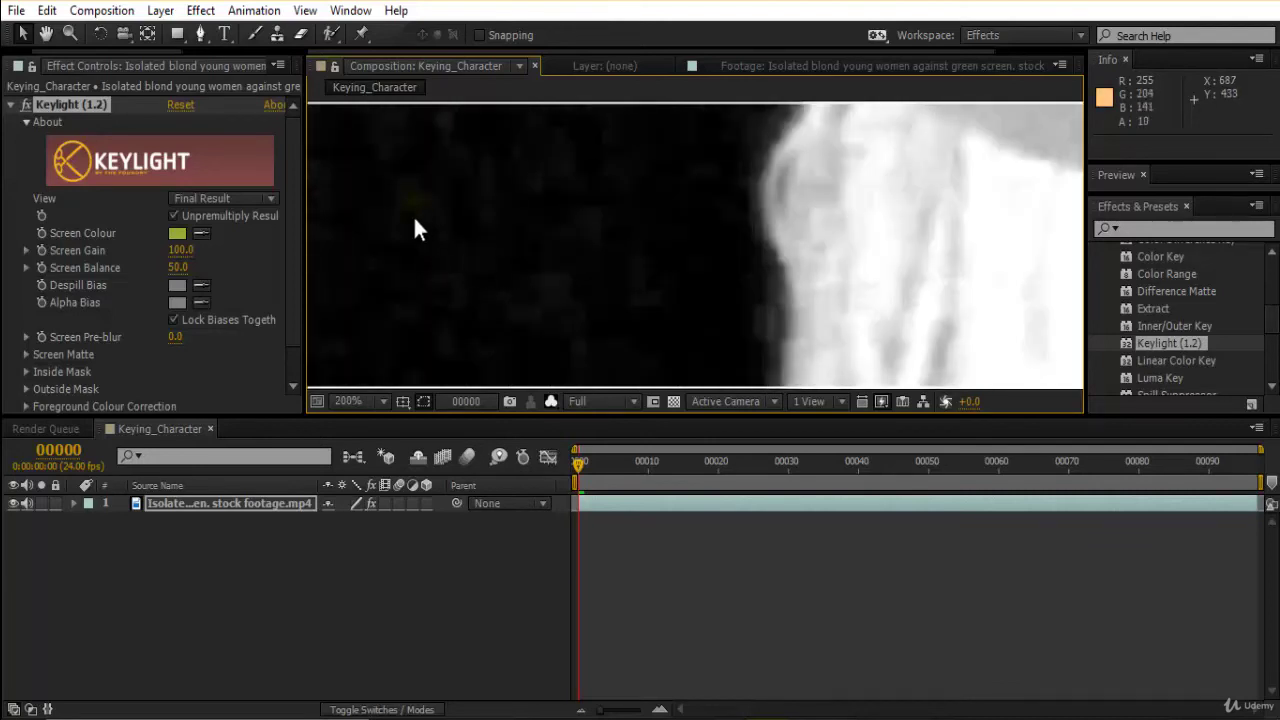
pyautogui.scroll(-8, 420, 220)
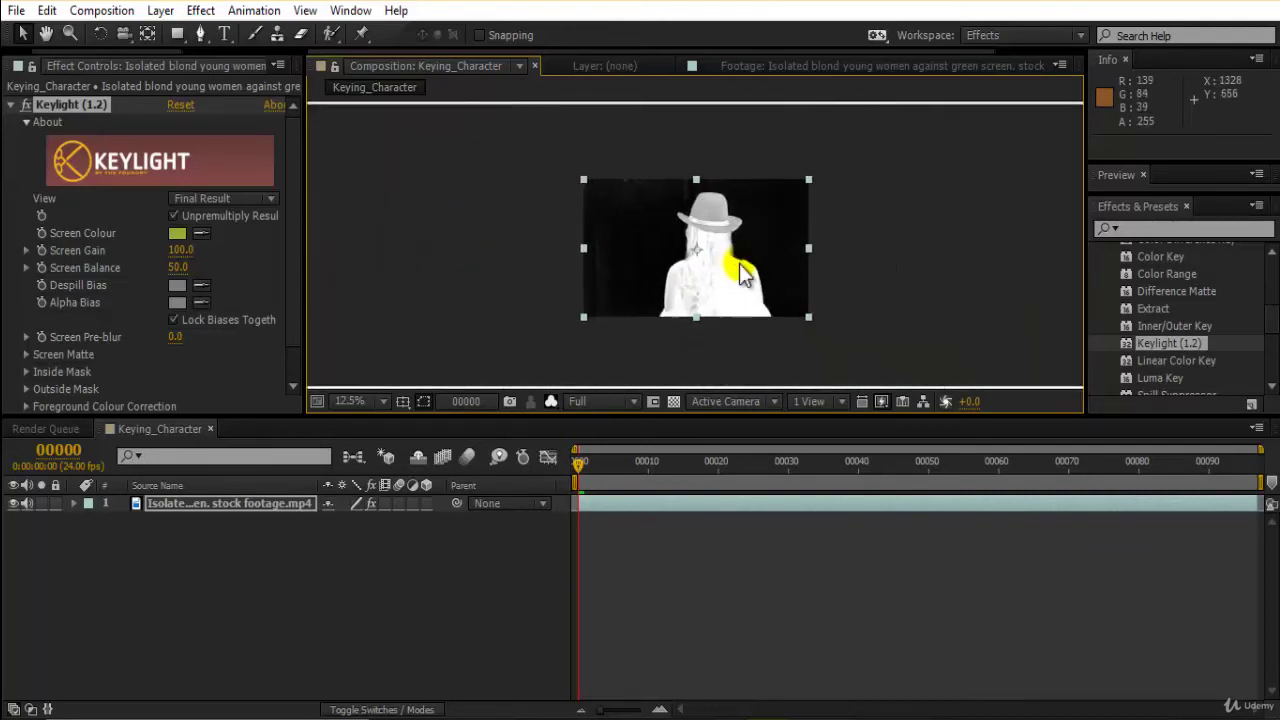
pyautogui.scroll(1, 740, 275)
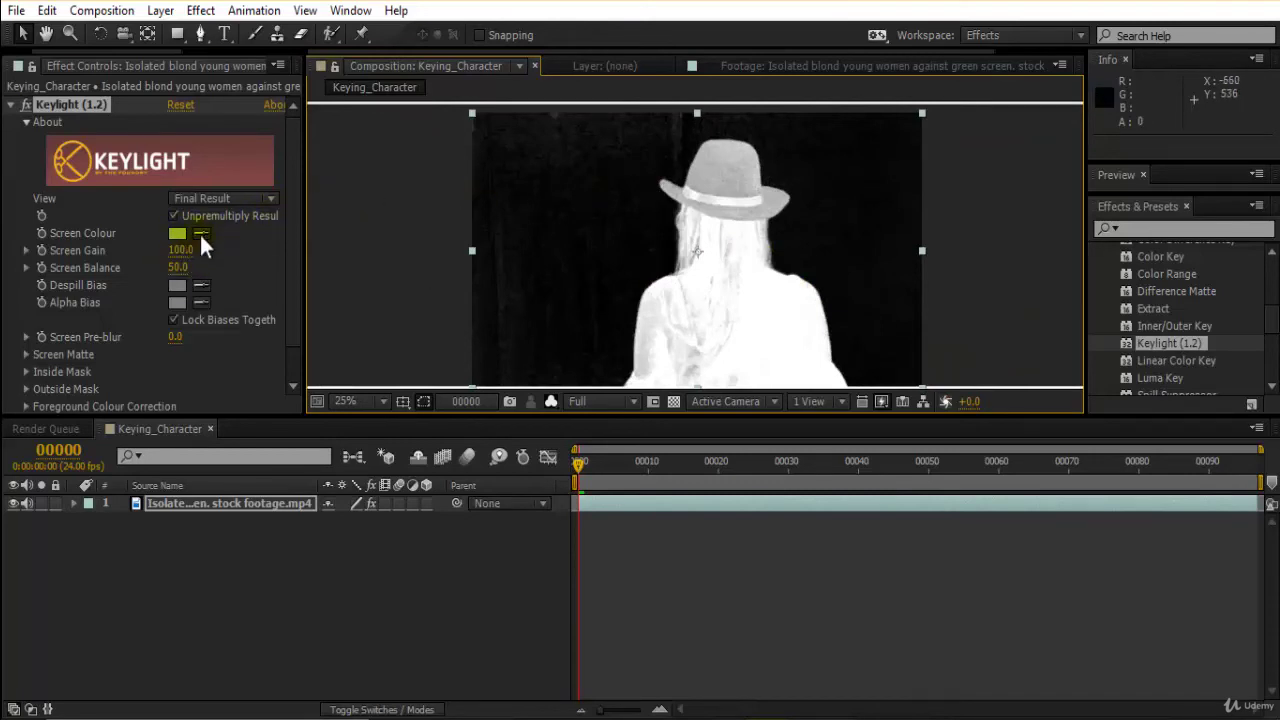
# Step: Set Keylight's Screen Matte Clip Black to 15
pyautogui.click(25, 353)
pyautogui.scroll(-3, 81, 221)
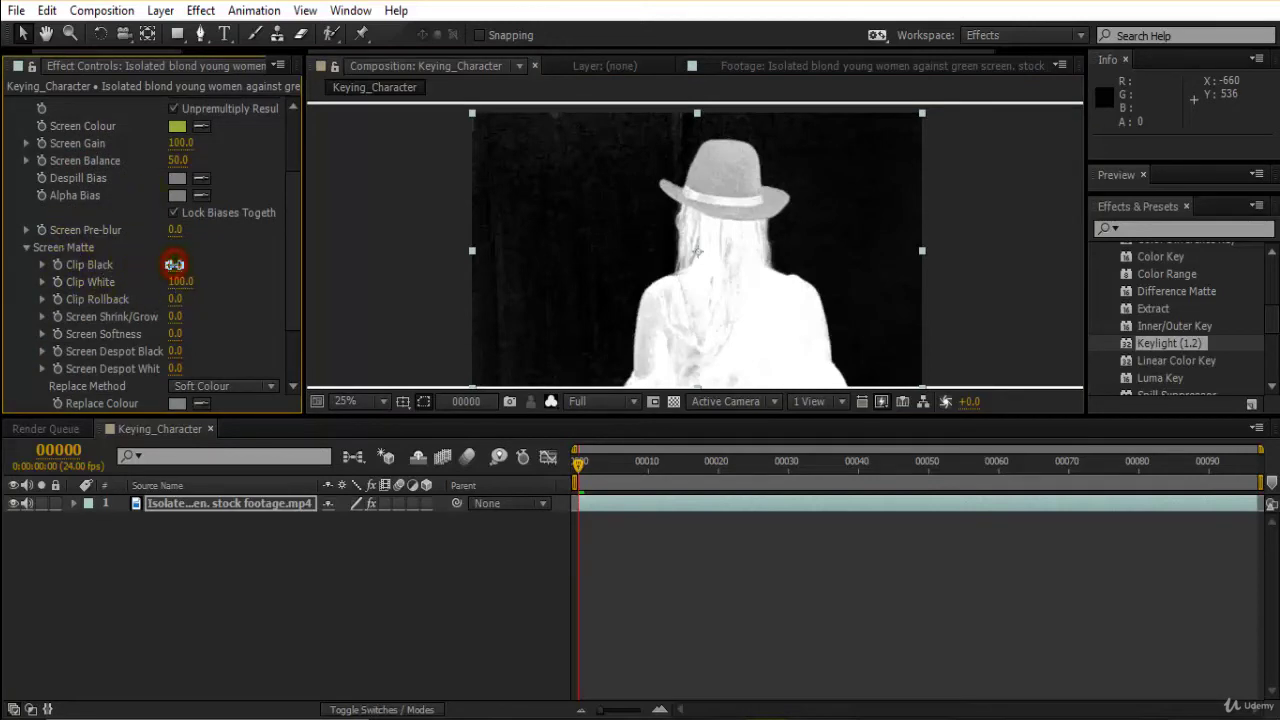
pyautogui.moveTo(174, 264); pyautogui.dragTo(195, 273)
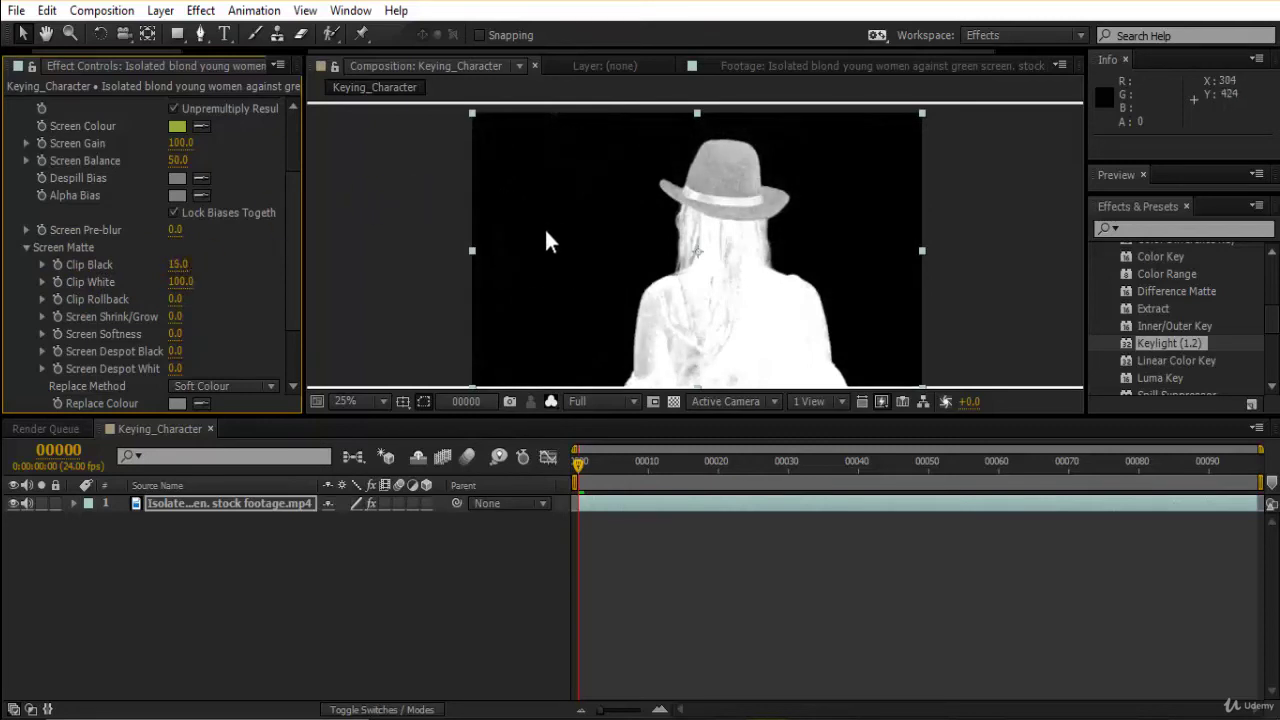
# Step: Set Keylight's Screen Matte Clip White to 66 to clear the grey areas inside the character's matte
pyautogui.scroll(4, 686, 251)
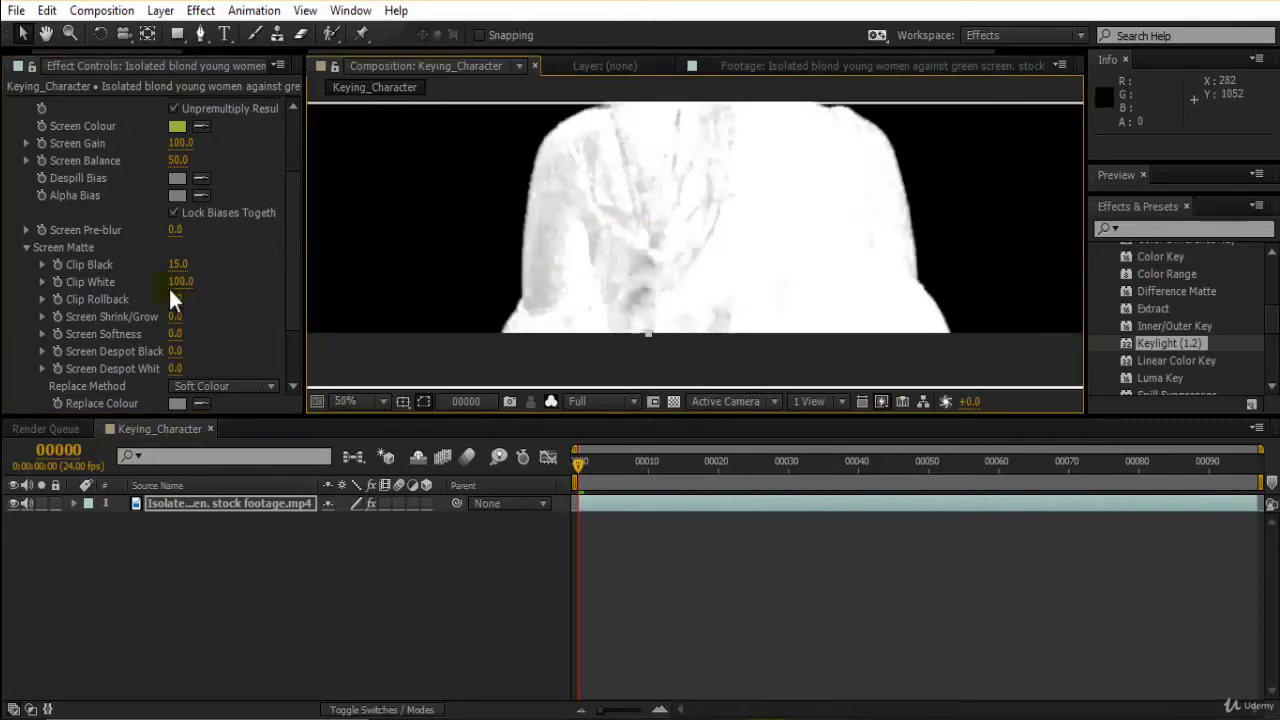
pyautogui.scroll(-4, 684, 250)
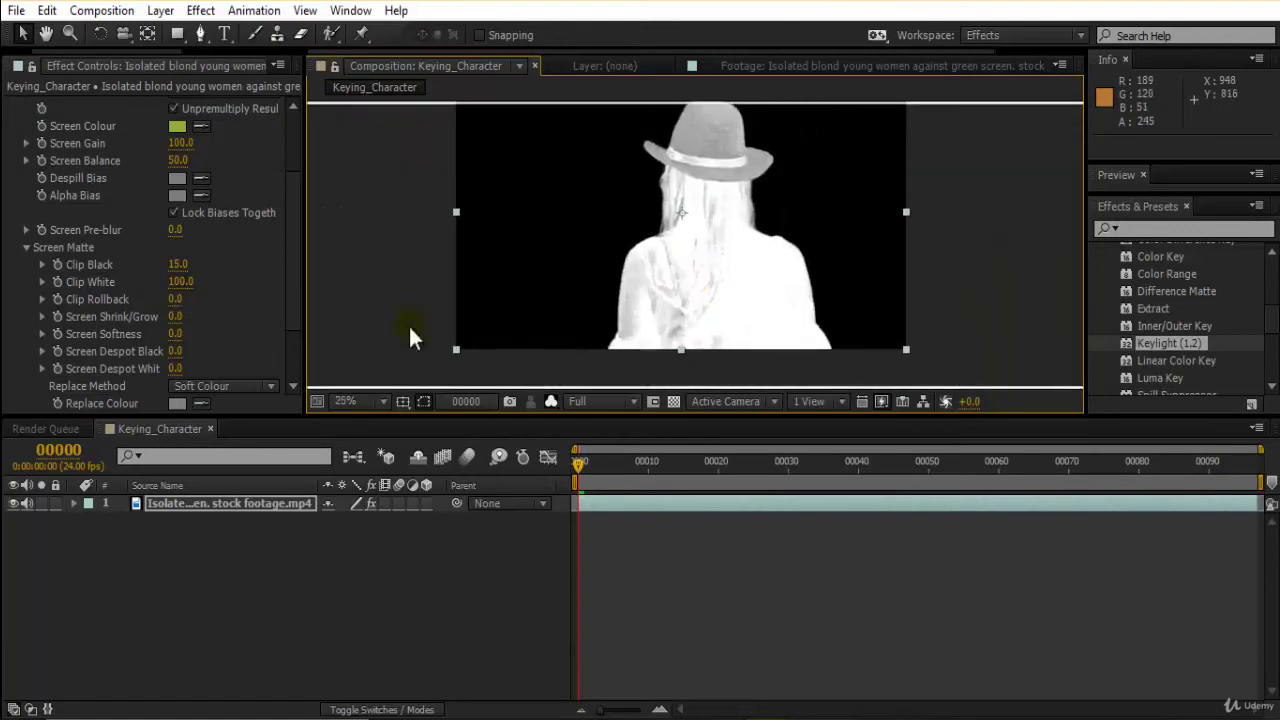
pyautogui.click(180, 282)
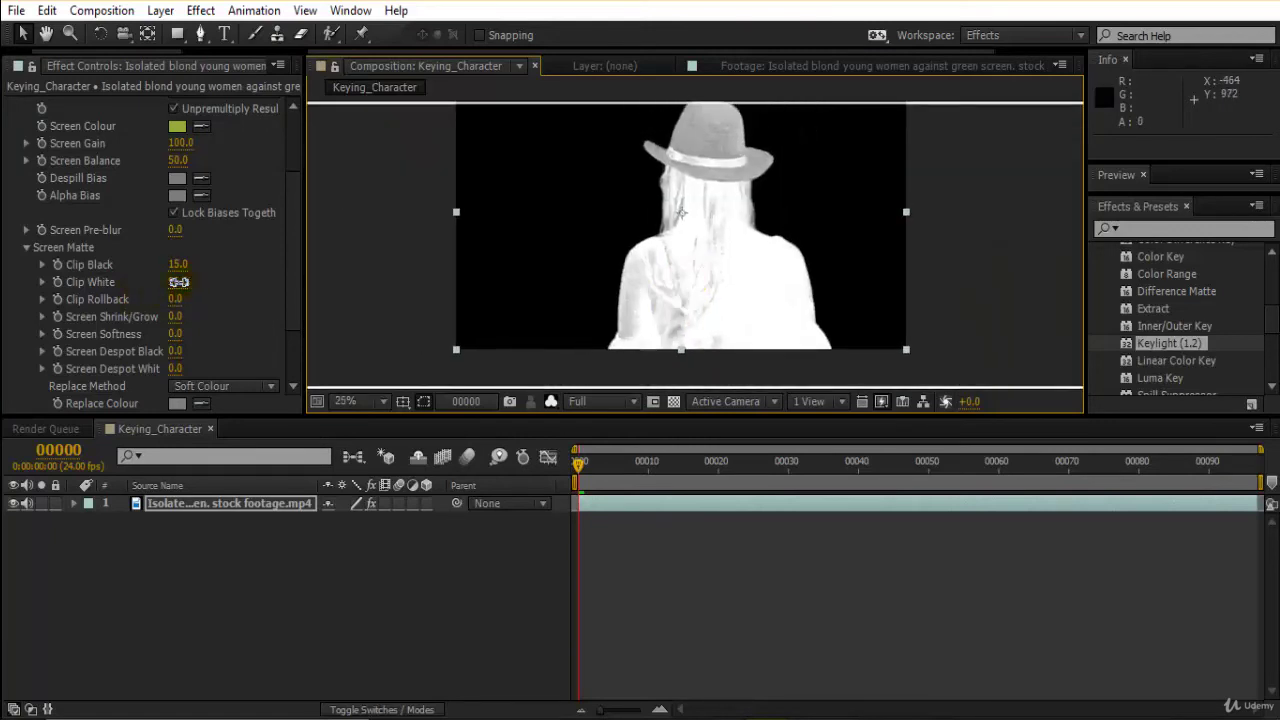
pyautogui.moveTo(180, 282); pyautogui.dragTo(167, 282)
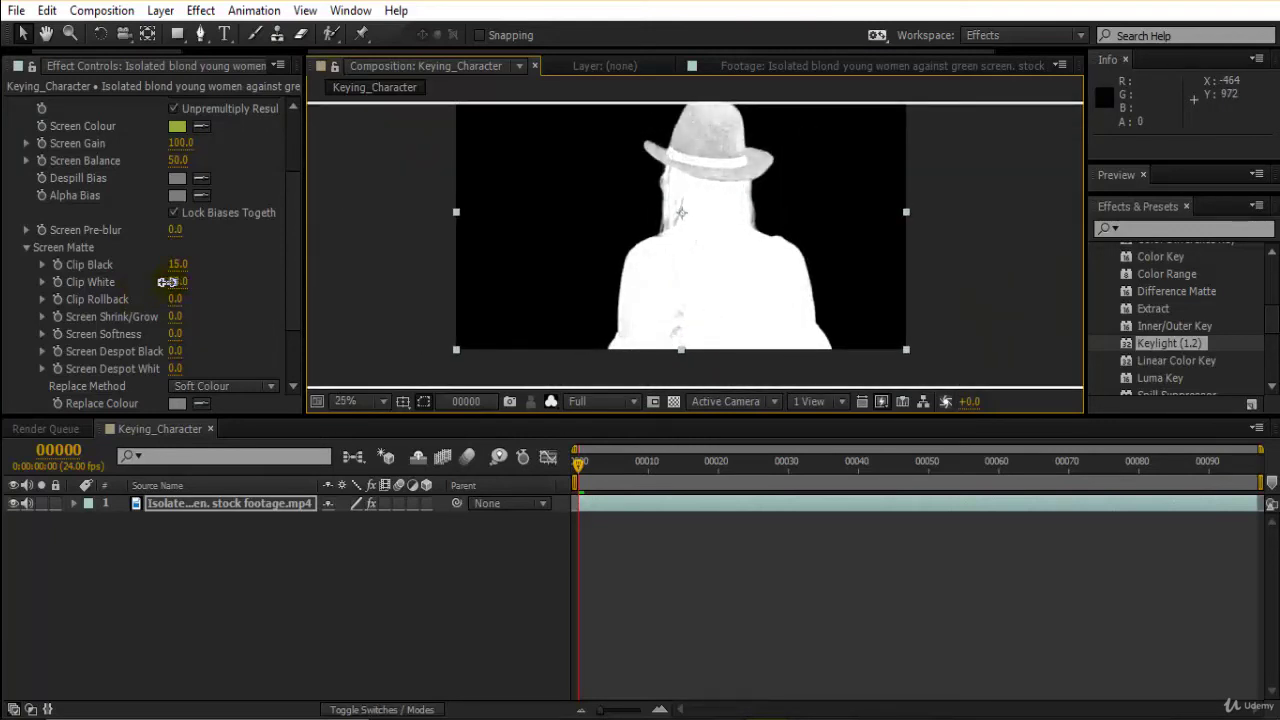
pyautogui.scroll(2, 665, 300)
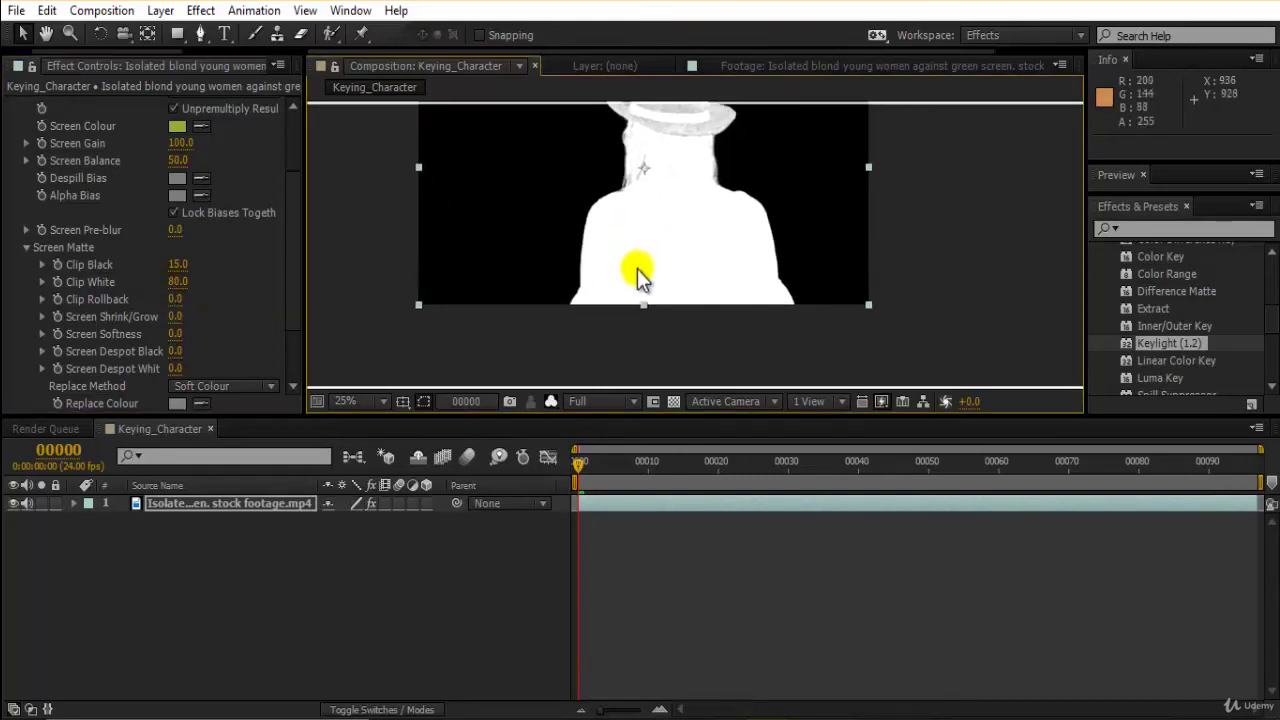
pyautogui.moveTo(665, 318); pyautogui.dragTo(689, 263)
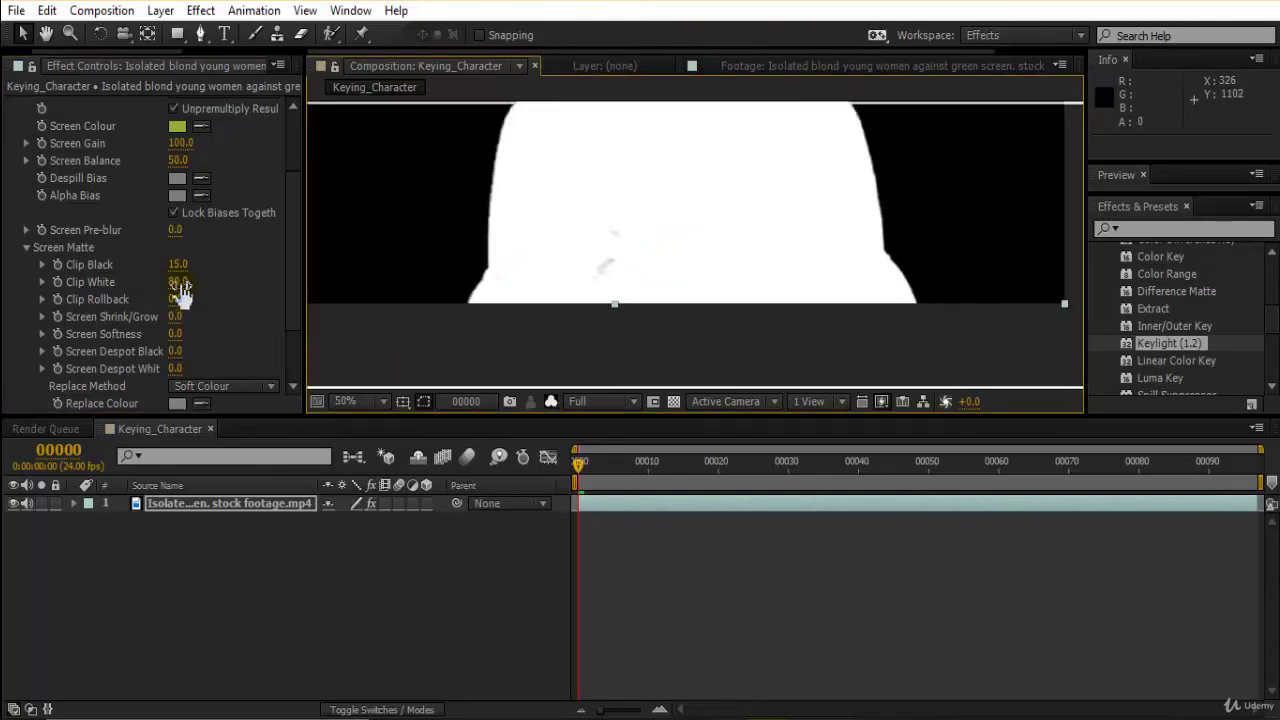
pyautogui.moveTo(170, 282); pyautogui.dragTo(158, 282)
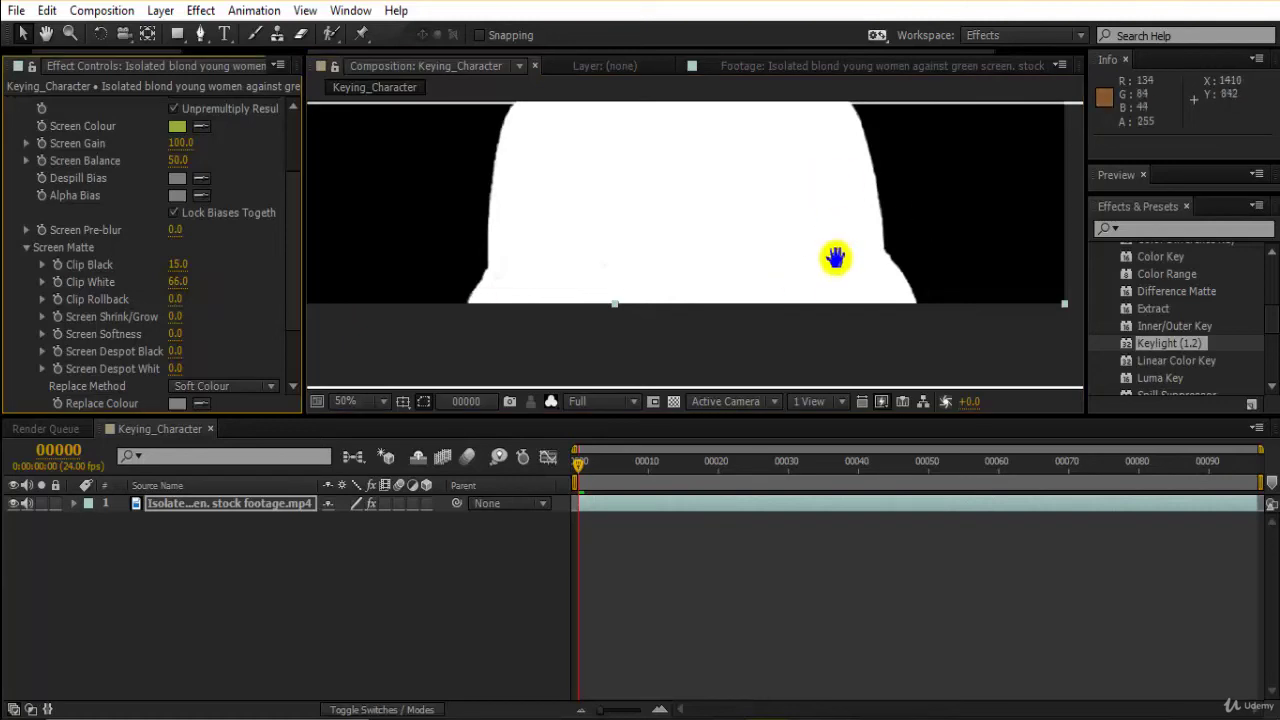
# Step: Check the matte around the hair and shoulders, and set Keylight's Screen Softness to 0.5
pyautogui.moveTo(834, 257); pyautogui.dragTo(768, 222)
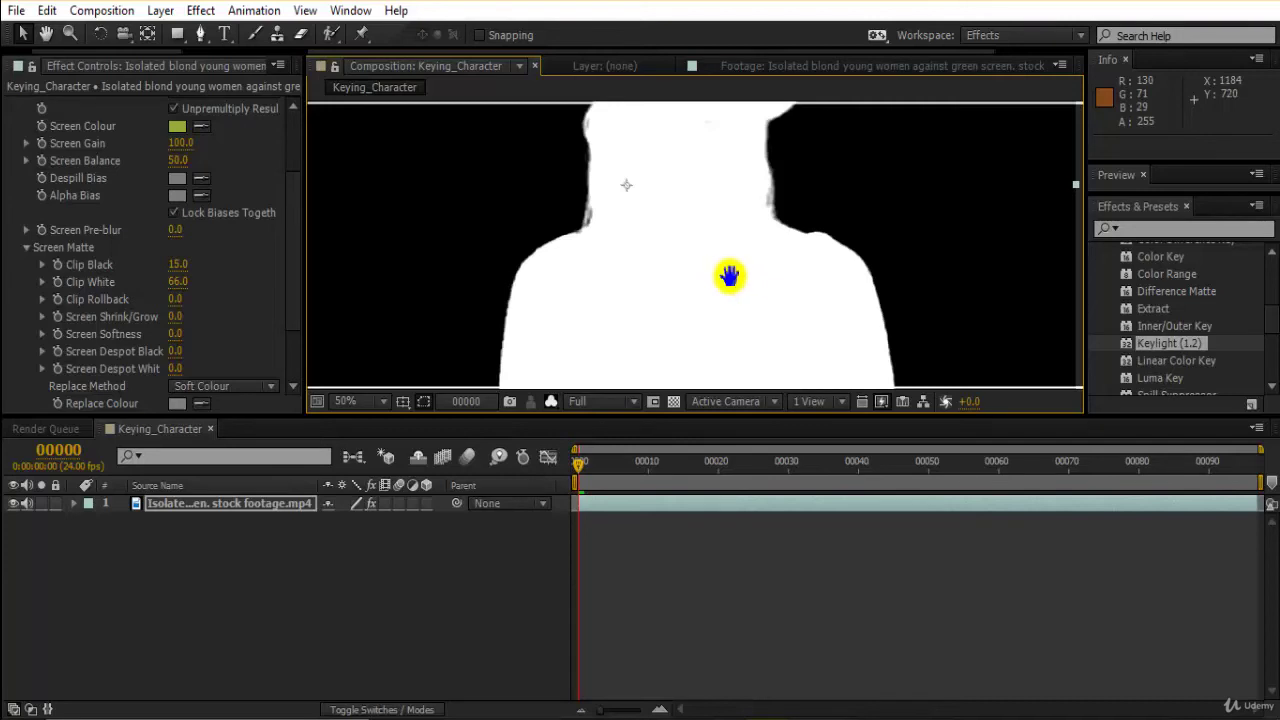
pyautogui.scroll(-3, 726, 280)
pyautogui.scroll(4, 723, 280)
pyautogui.scroll(-3, 721, 278)
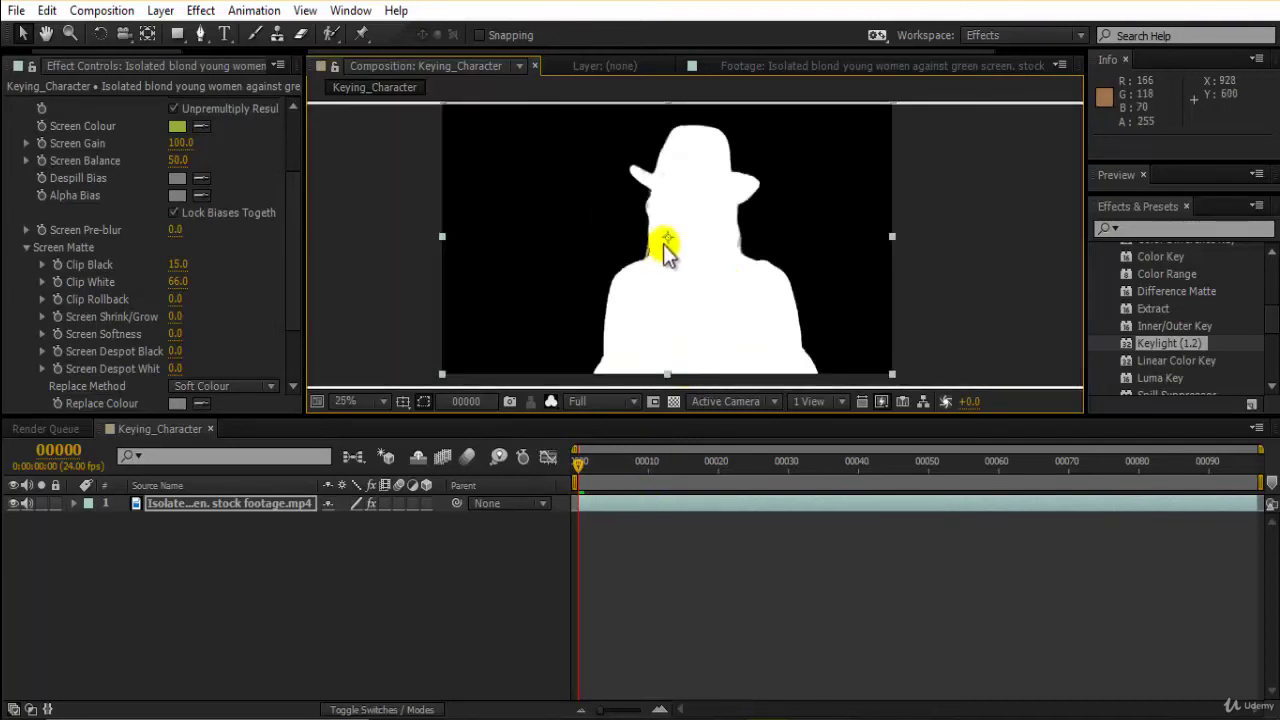
pyautogui.scroll(2, 705, 295)
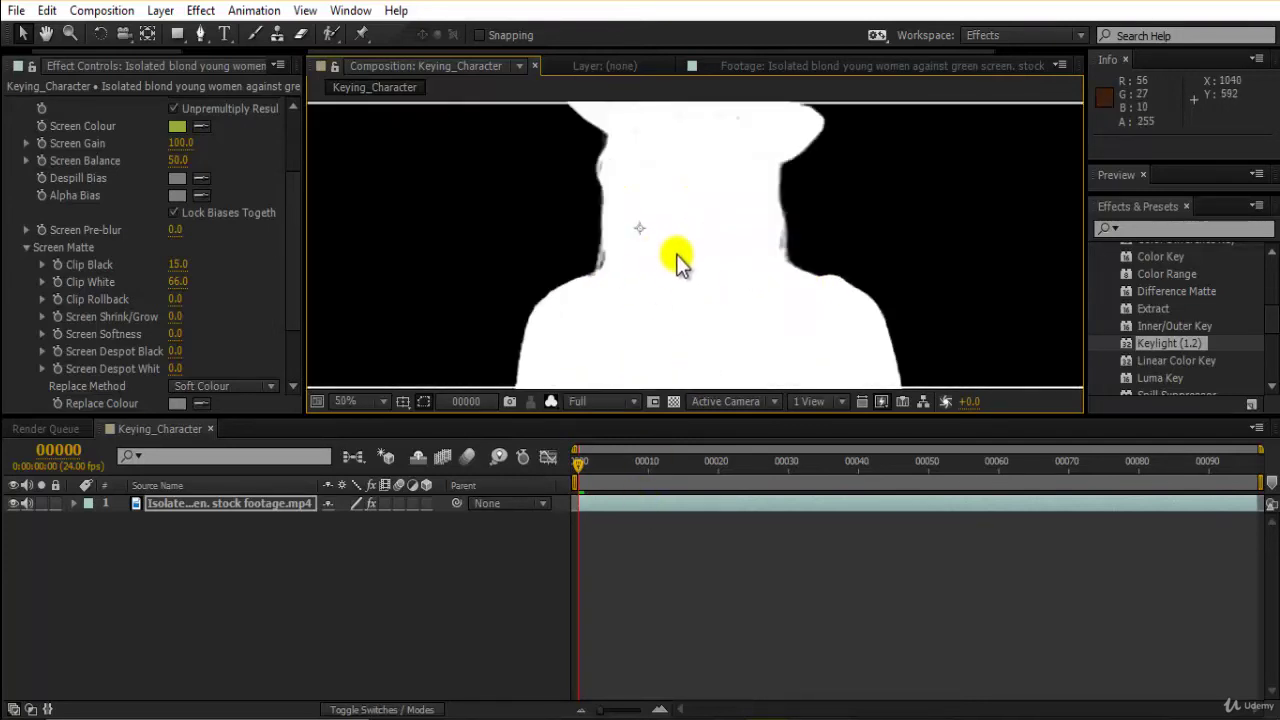
pyautogui.click(178, 337)
pyautogui.write('1')
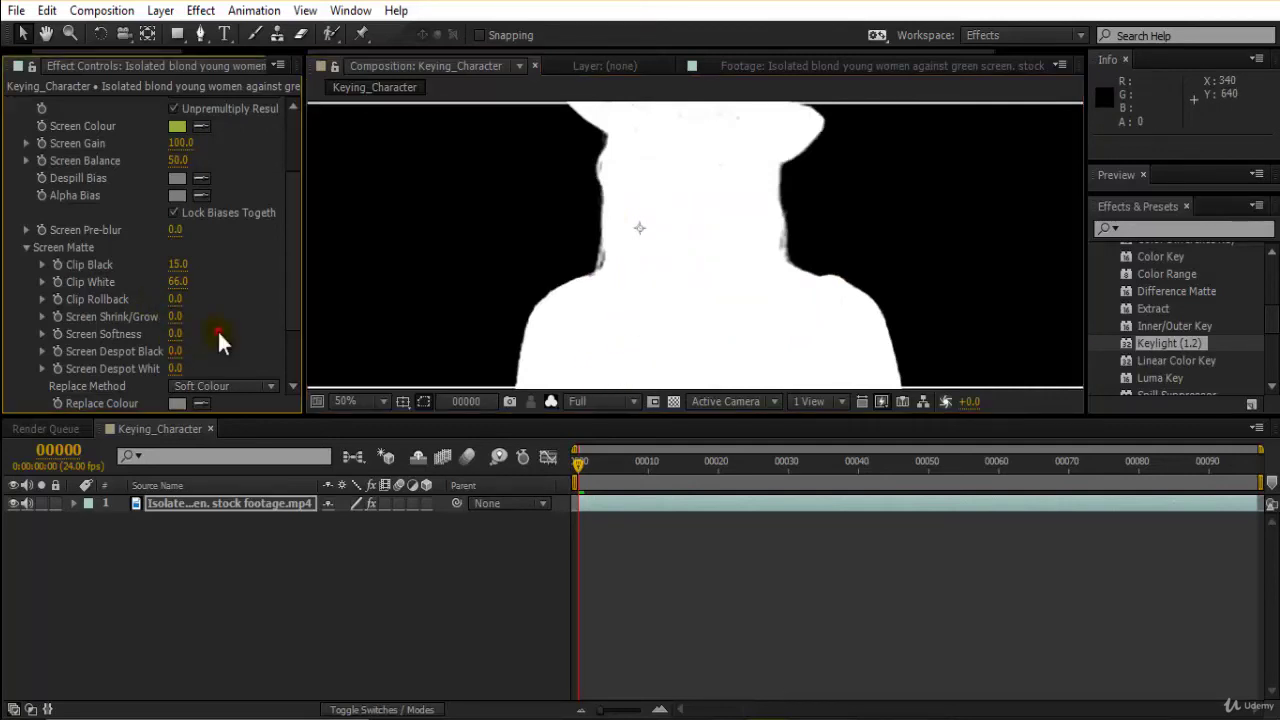
pyautogui.press('Return')
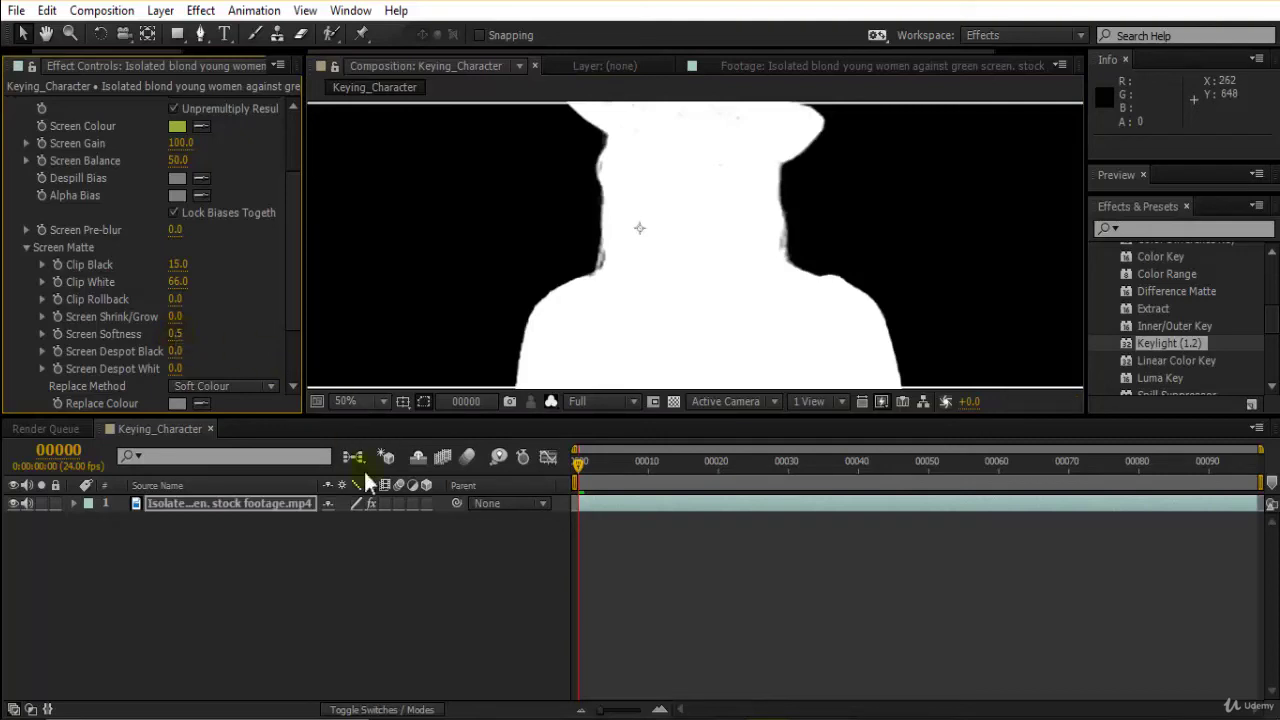
# Step: Switch the composition view back to RGB and play a preview of the keyed clip
pyautogui.click(550, 401)
pyautogui.click(601, 423)
pyautogui.scroll(-2, 768, 290)
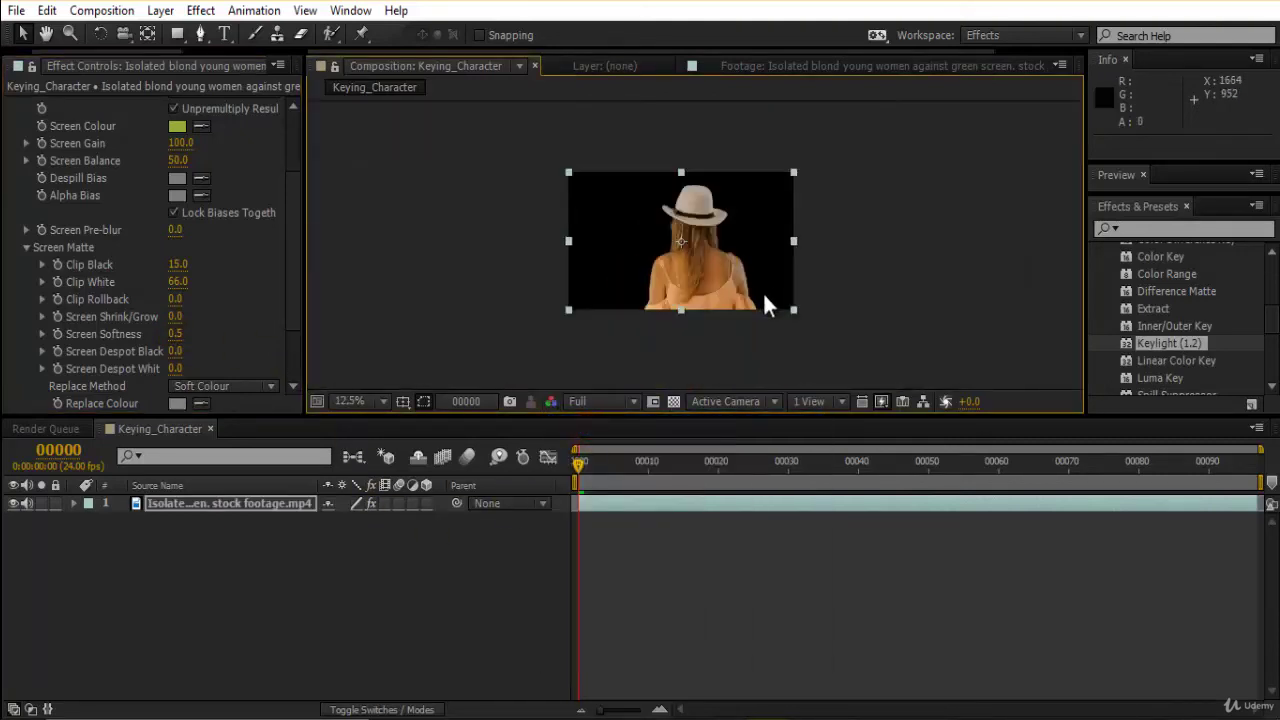
pyautogui.click(640, 516)
pyautogui.press('space')
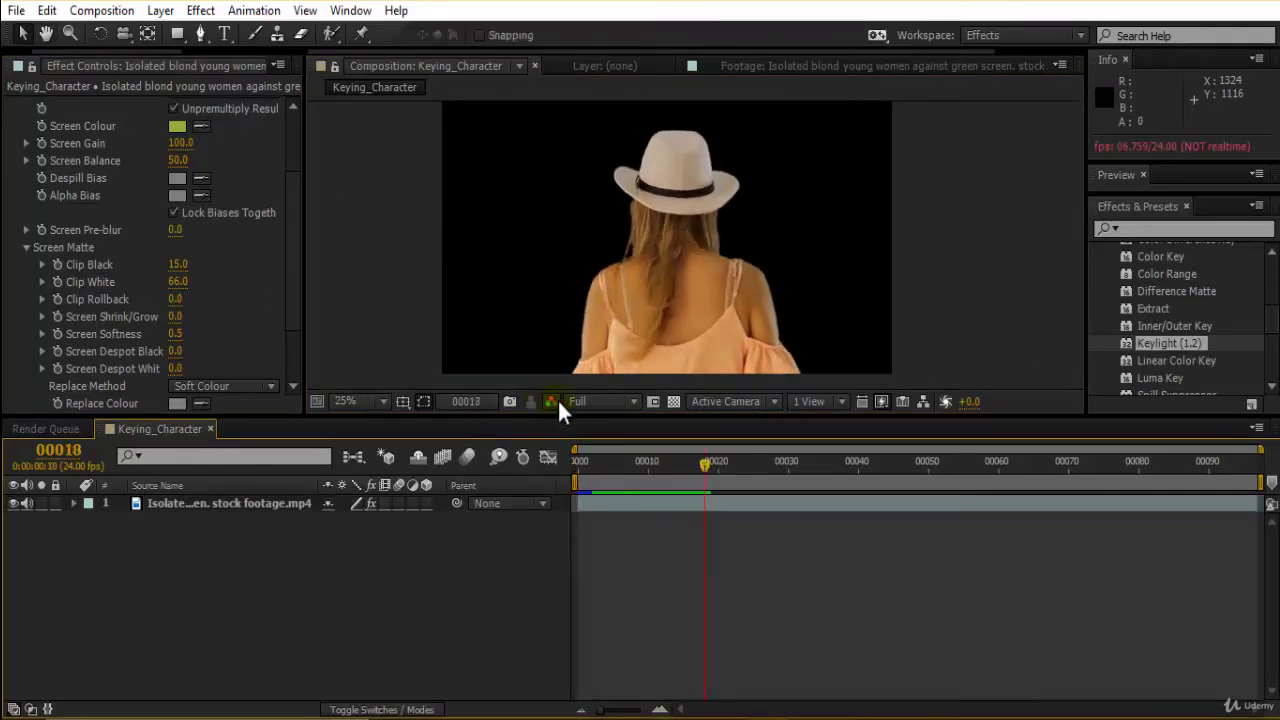
# Step: Switch the composition view to Alpha and examine the shoulder's edge pixels closely at up to 800% magnification
pyautogui.click(550, 401)
pyautogui.click(598, 520)
pyautogui.moveTo(762, 320); pyautogui.dragTo(753, 264)
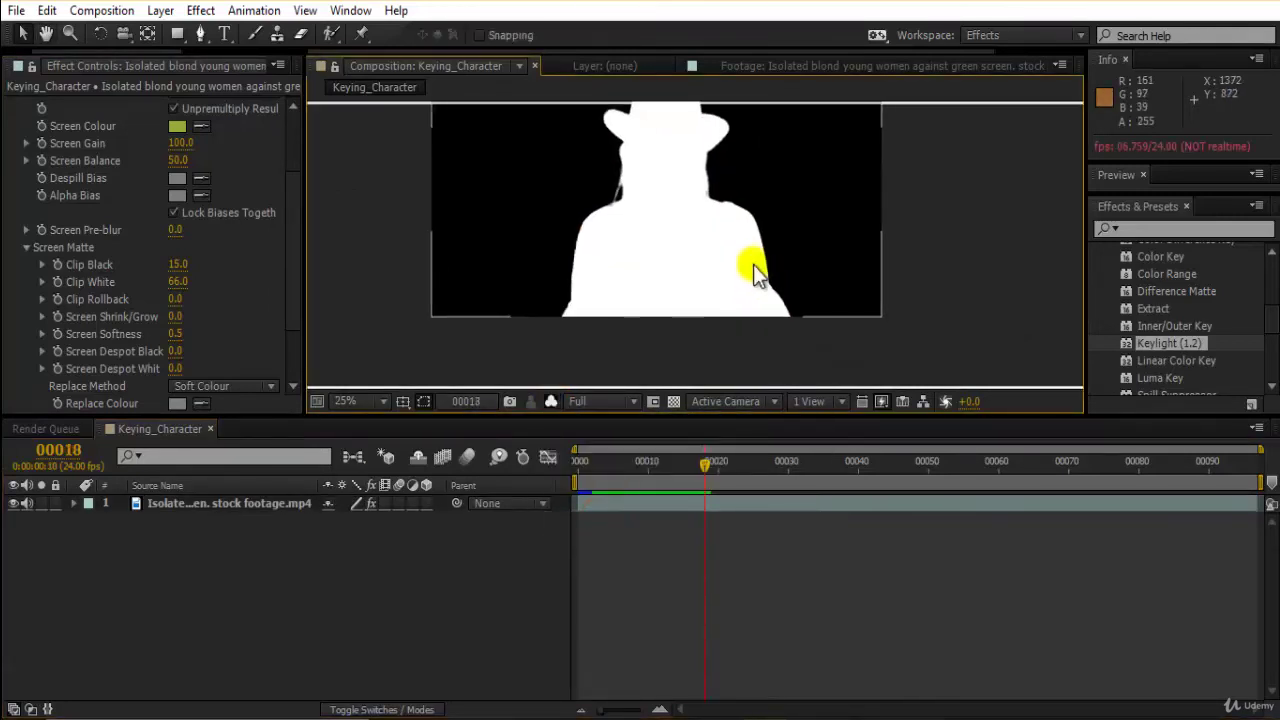
pyautogui.scroll(4, 753, 264)
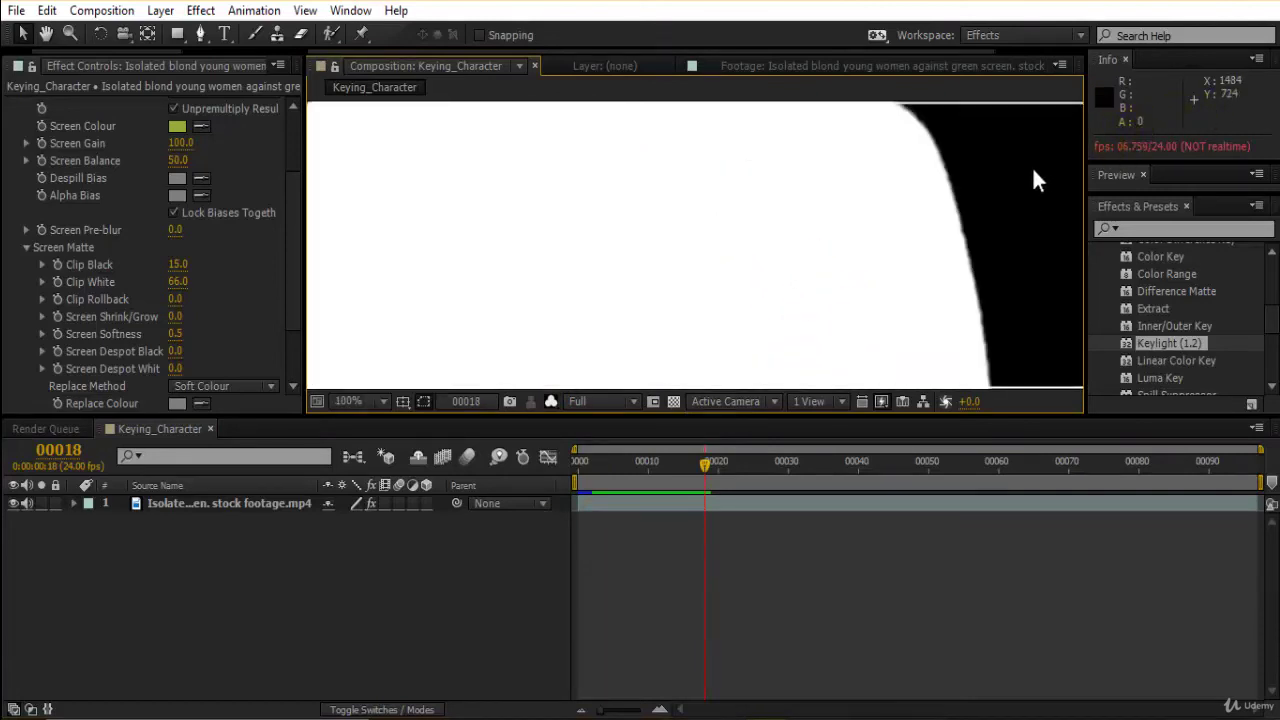
pyautogui.click(916, 210)
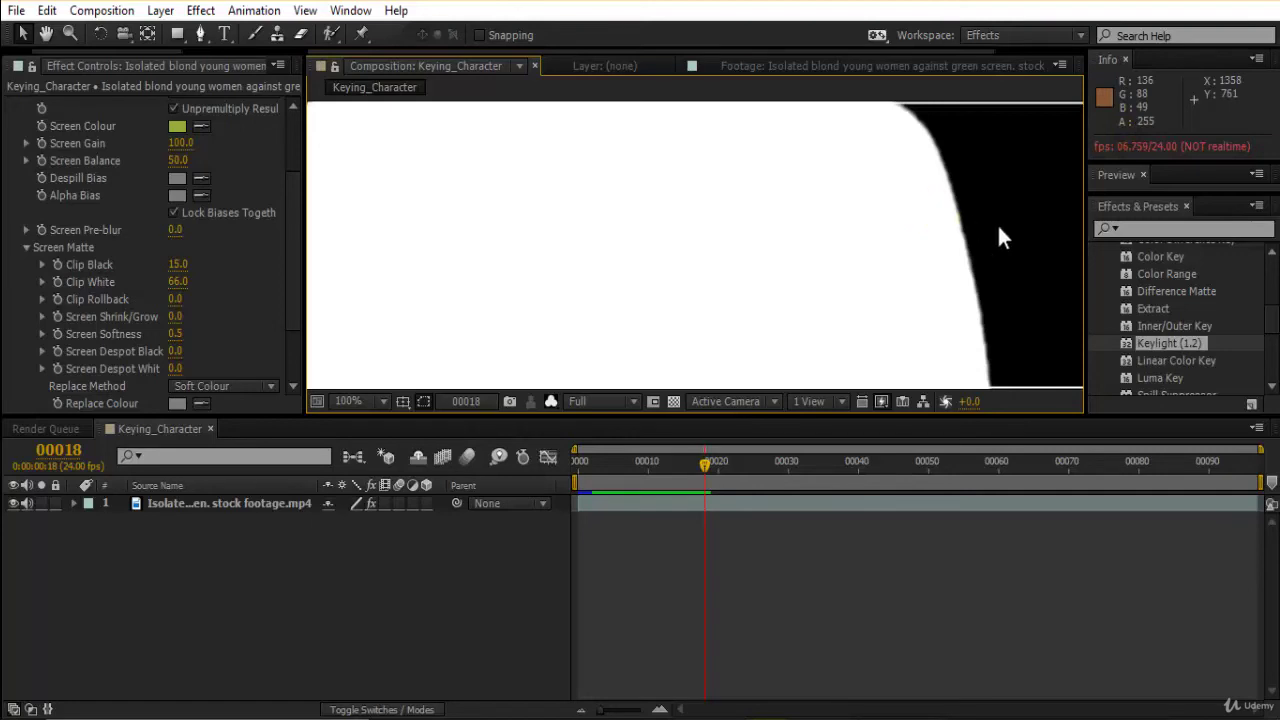
pyautogui.scroll(4, 1010, 272)
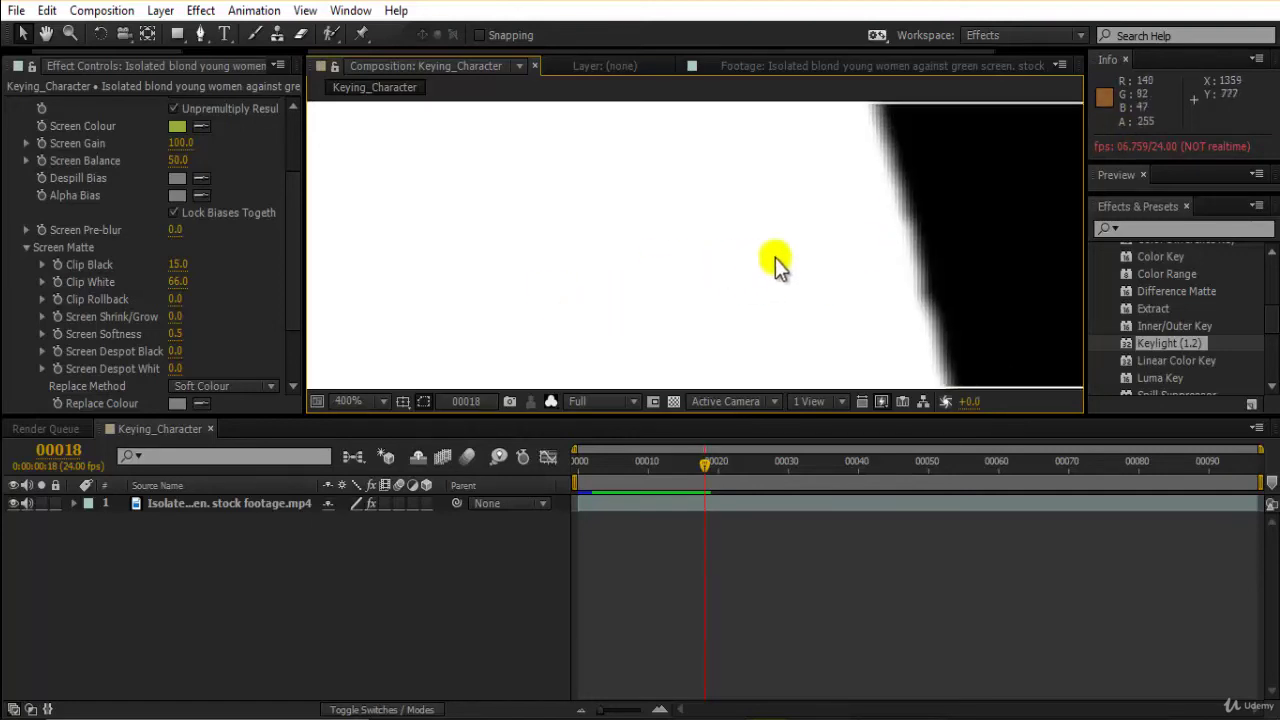
pyautogui.moveTo(822, 260); pyautogui.dragTo(878, 245)
pyautogui.scroll(1, 878, 245)
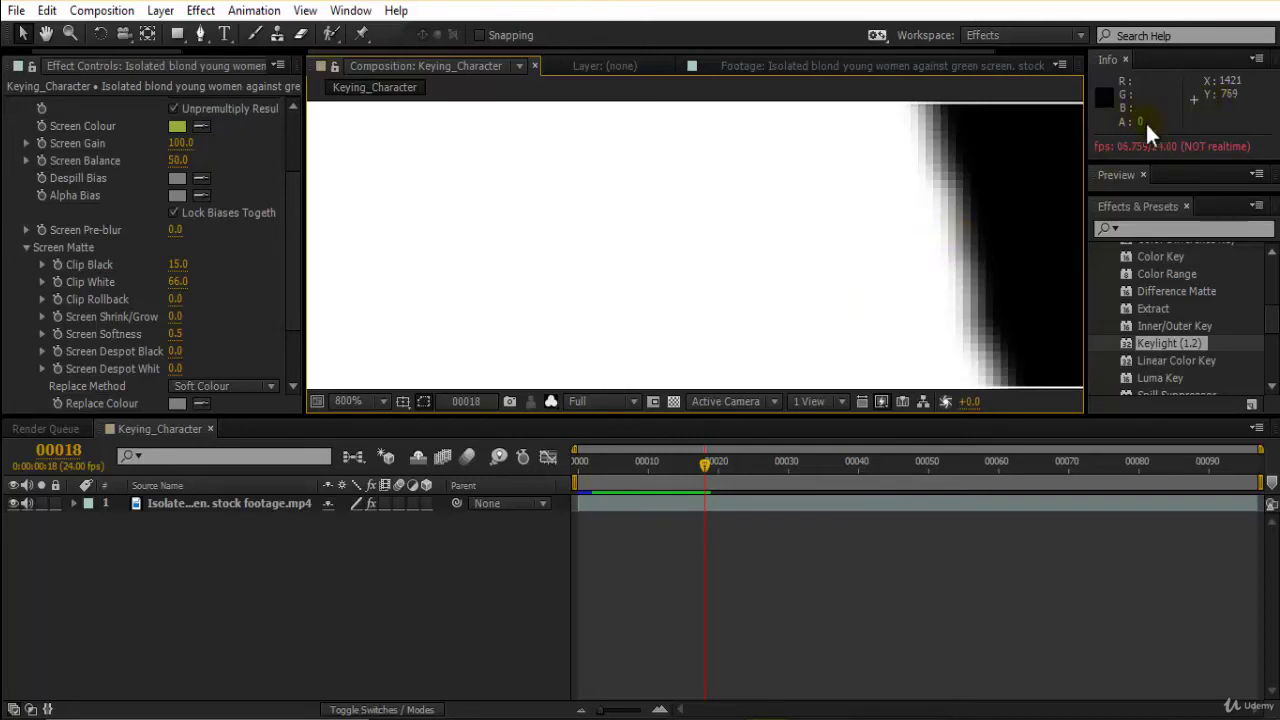
pyautogui.moveTo(960, 252)
pyautogui.mouseDown()
pyautogui.moveTo(850, 267)
pyautogui.moveTo(875, 255)
pyautogui.moveTo(985, 266)
pyautogui.moveTo(972, 222)
pyautogui.moveTo(954, 232)
pyautogui.mouseUp()
# Step: Set Keylight's Screen Softness to 0 to compare the unsoftened matte edge along the shoulder
pyautogui.click(181, 334)
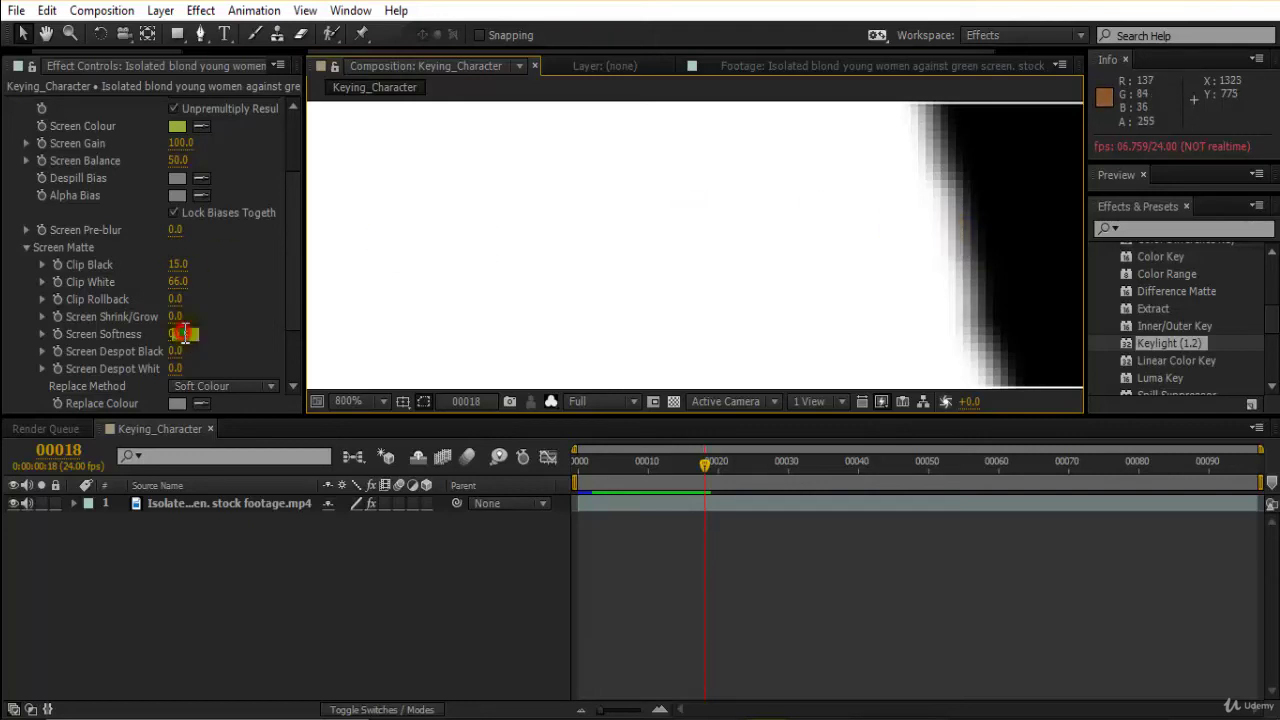
pyautogui.click(483, 269)
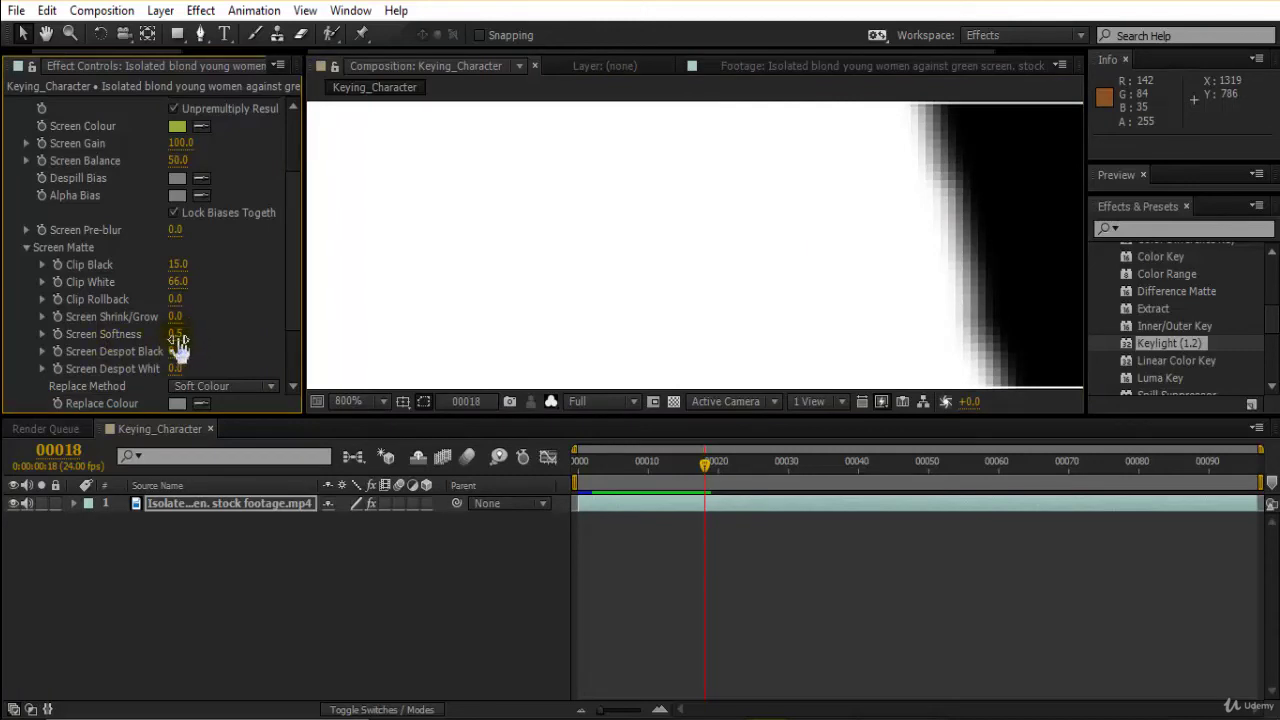
pyautogui.click(586, 245)
pyautogui.click(798, 254)
pyautogui.click(966, 241)
pyautogui.click(177, 335)
pyautogui.write('0')
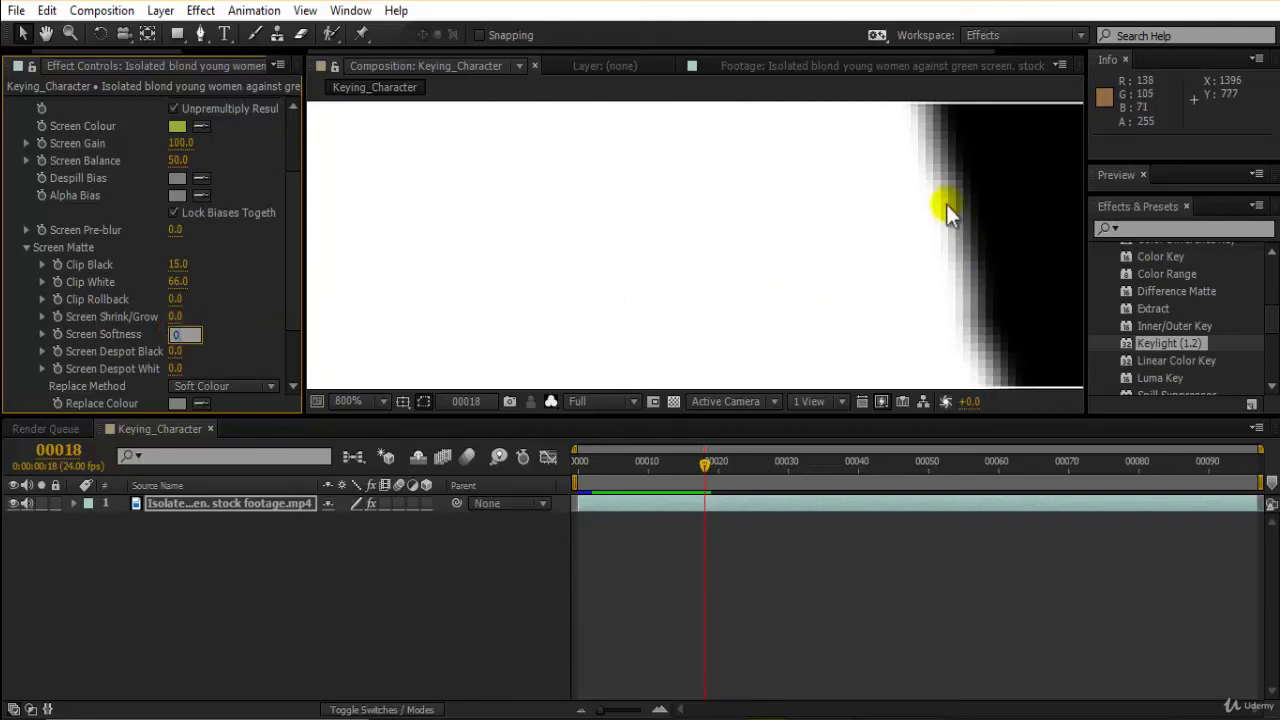
pyautogui.click(966, 265)
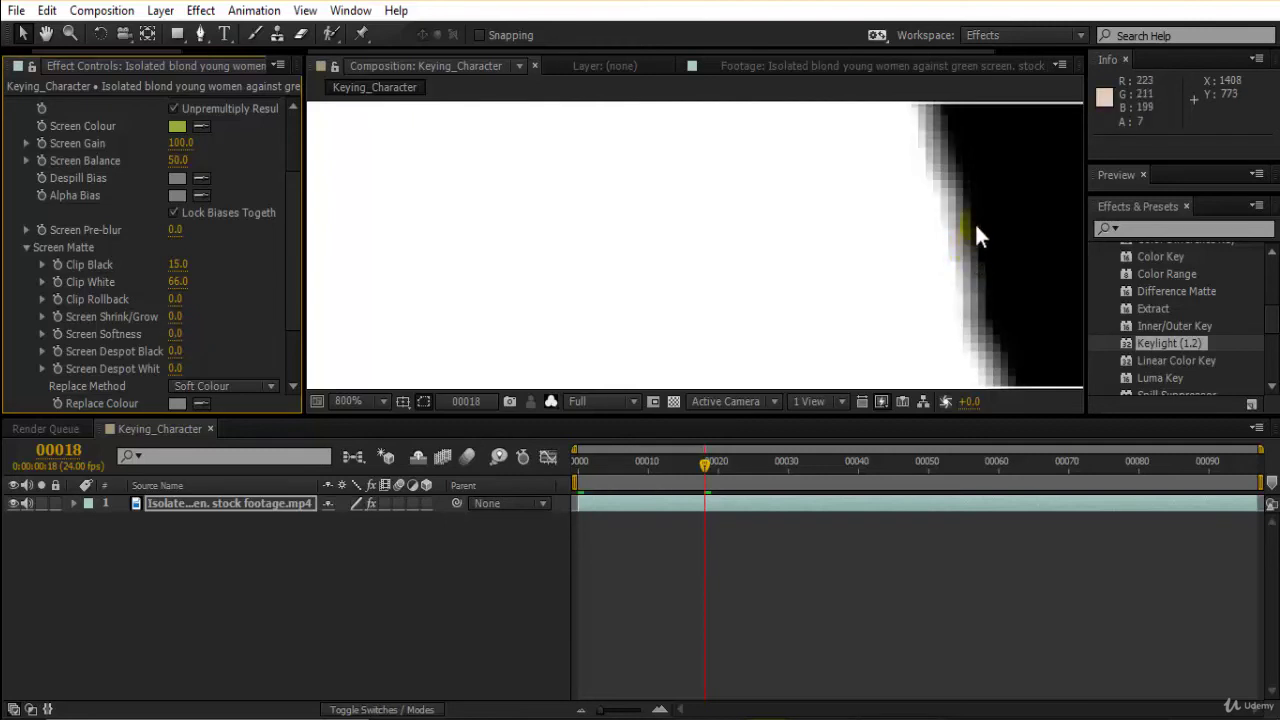
# Step: Review the whole alpha matte and raise Keylight's Screen Softness to 25.9
pyautogui.moveTo(960, 263); pyautogui.dragTo(830, 310)
pyautogui.scroll(-6, 830, 304)
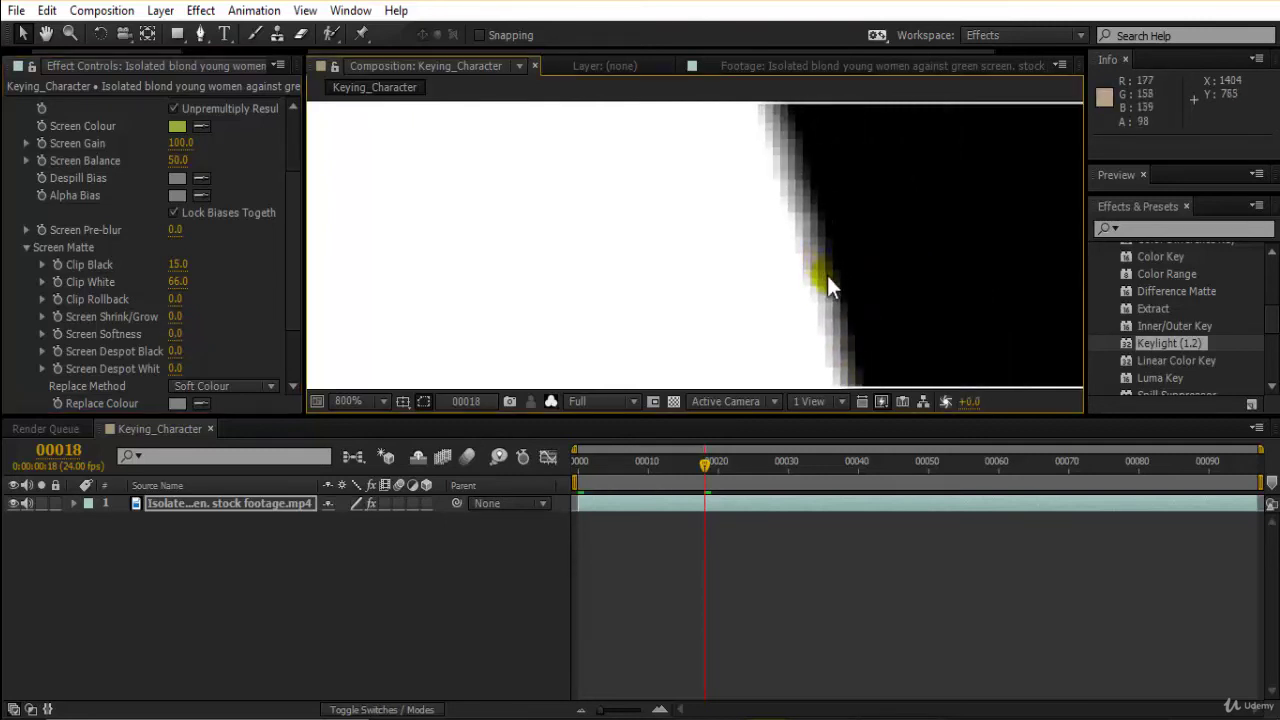
pyautogui.scroll(-2, 818, 378)
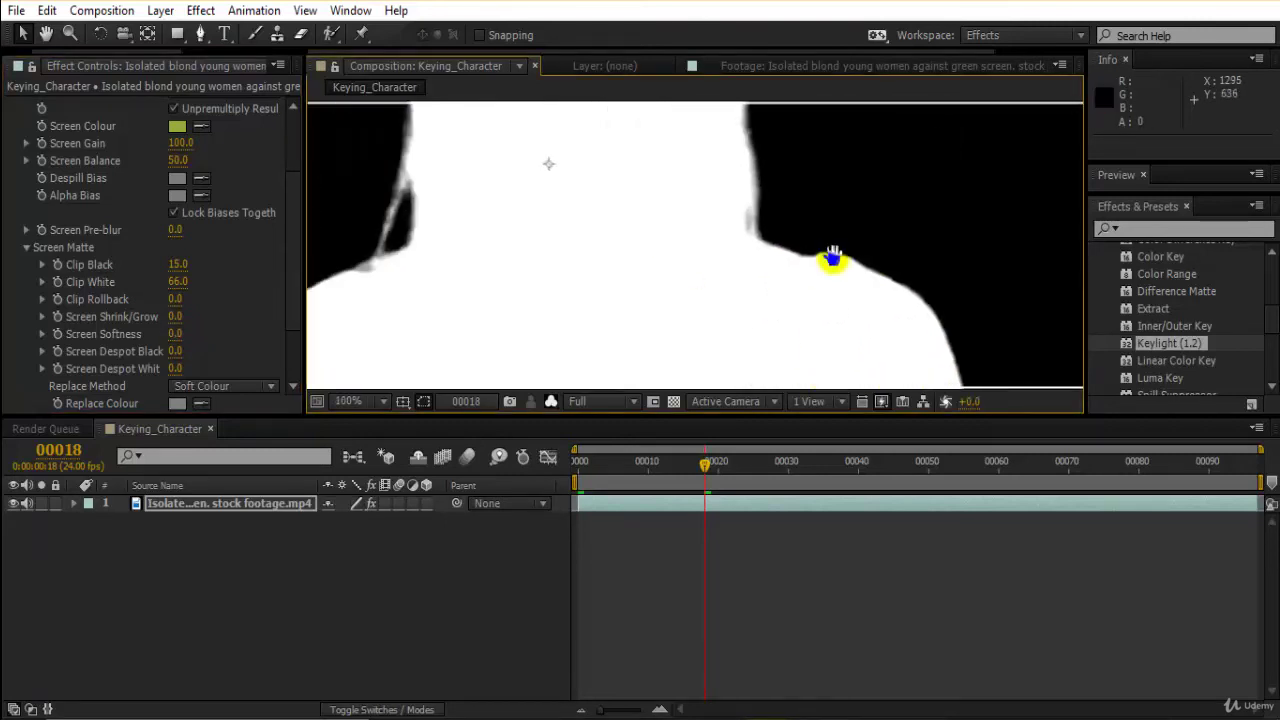
pyautogui.scroll(-2, 842, 232)
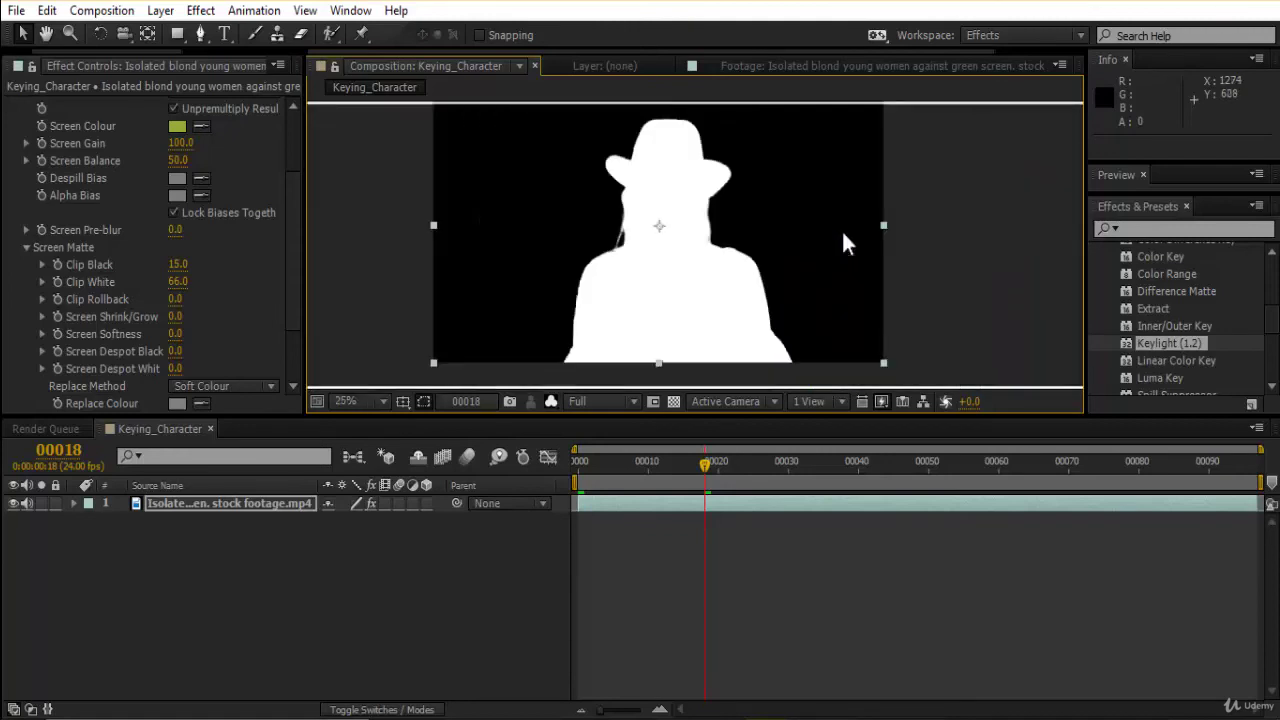
pyautogui.press('.')
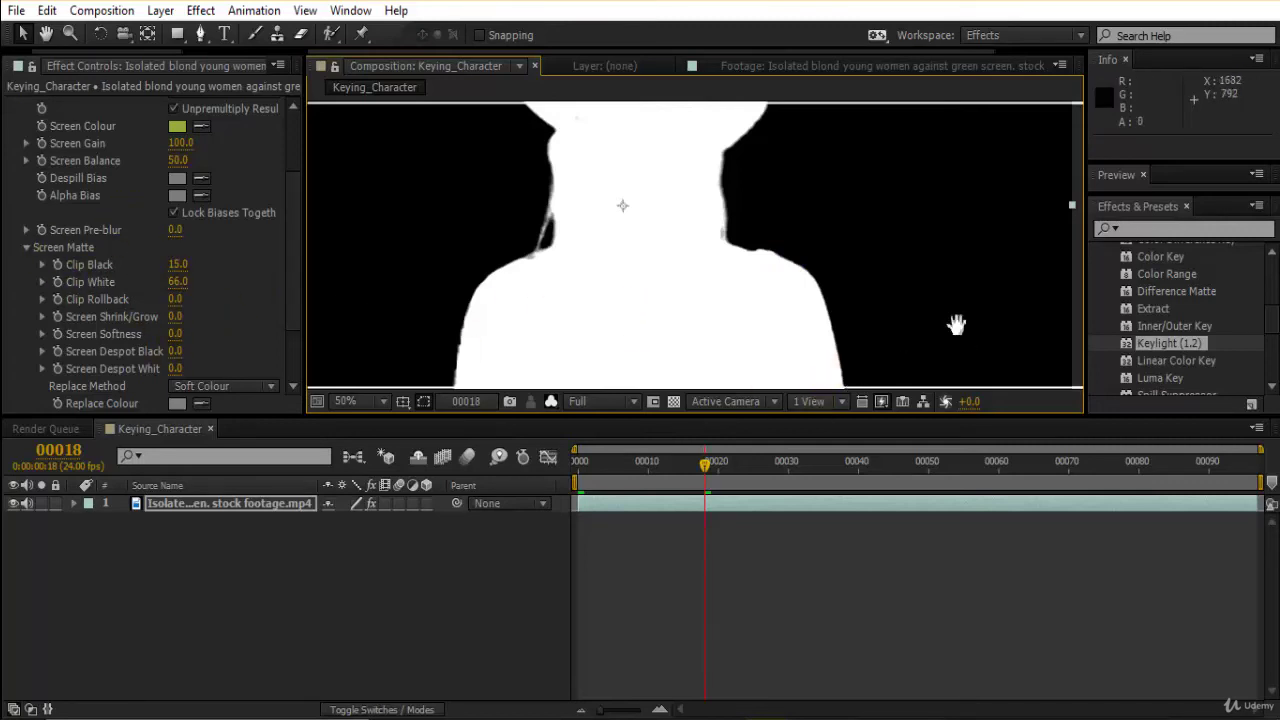
pyautogui.scroll(-2, 957, 320)
pyautogui.moveTo(176, 340); pyautogui.dragTo(480, 335)
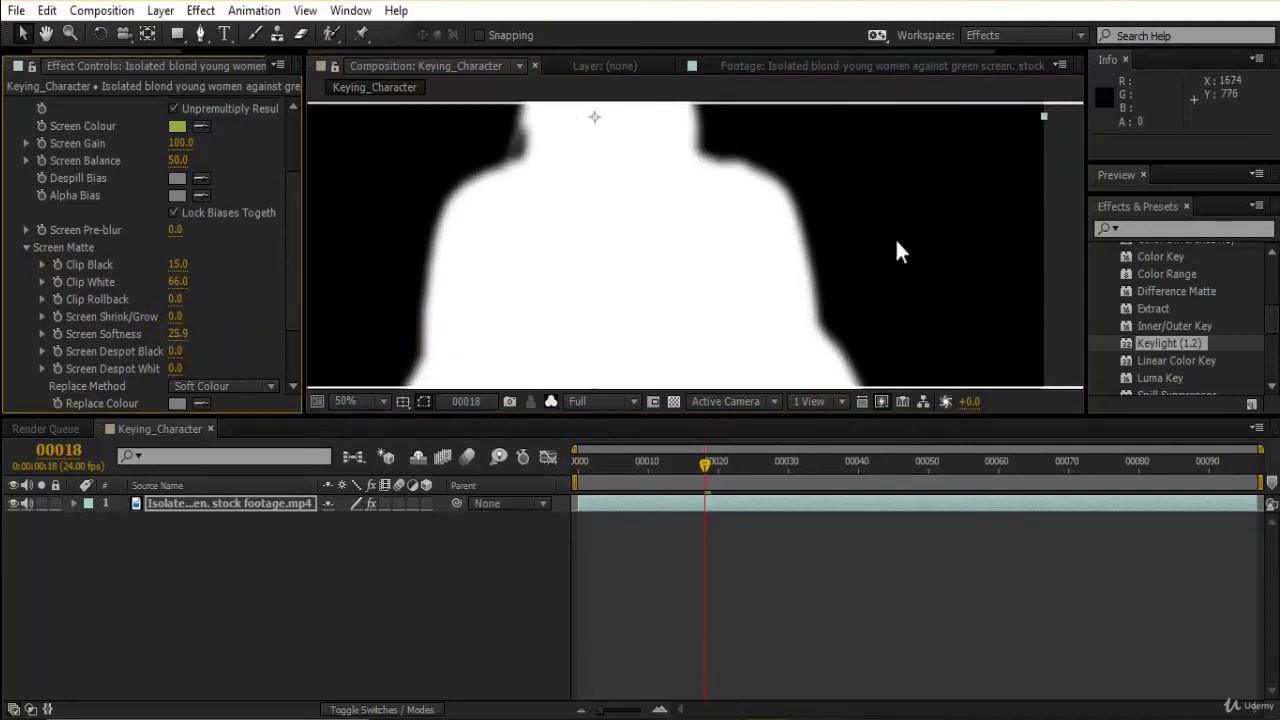
# Step: Inspect the softened matte edges, switch the composition view to RGB and examine the edges around the hat, hair and shoulders
pyautogui.scroll(1, 897, 251)
pyautogui.scroll(-4, 894, 357)
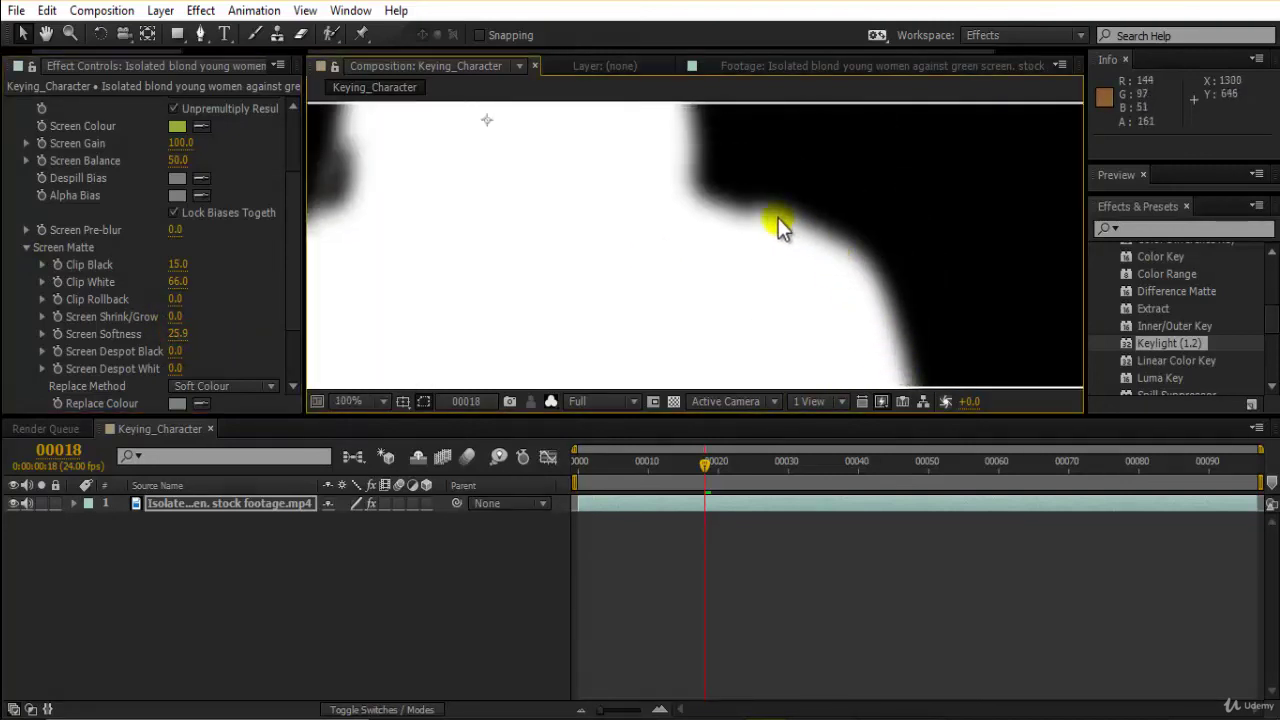
pyautogui.click(700, 312)
pyautogui.click(510, 402)
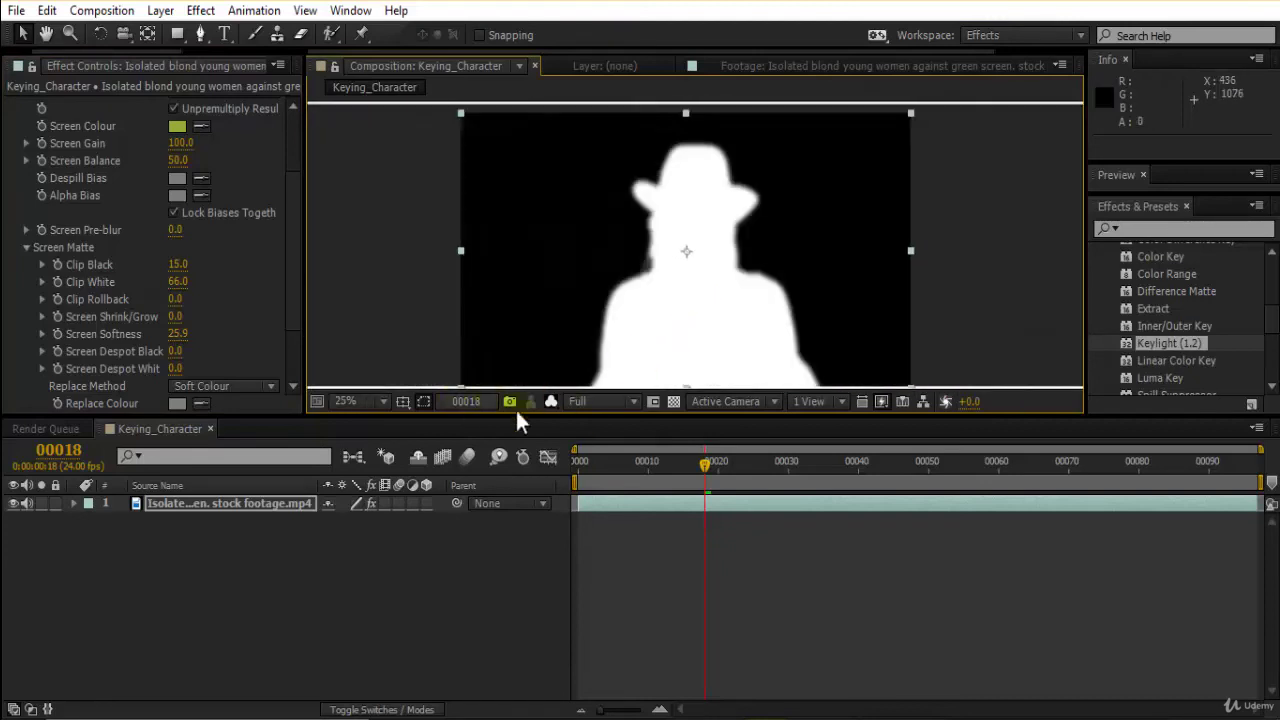
pyautogui.click(551, 401)
pyautogui.click(580, 421)
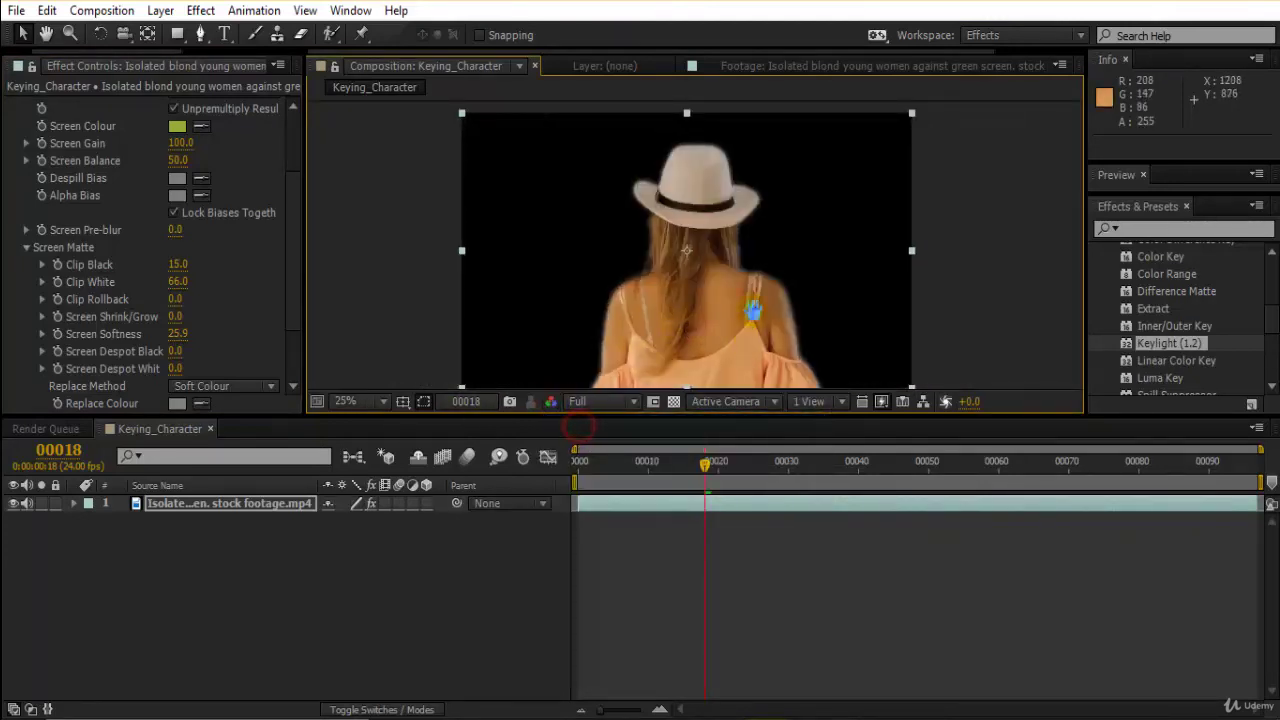
pyautogui.scroll(2, 801, 254)
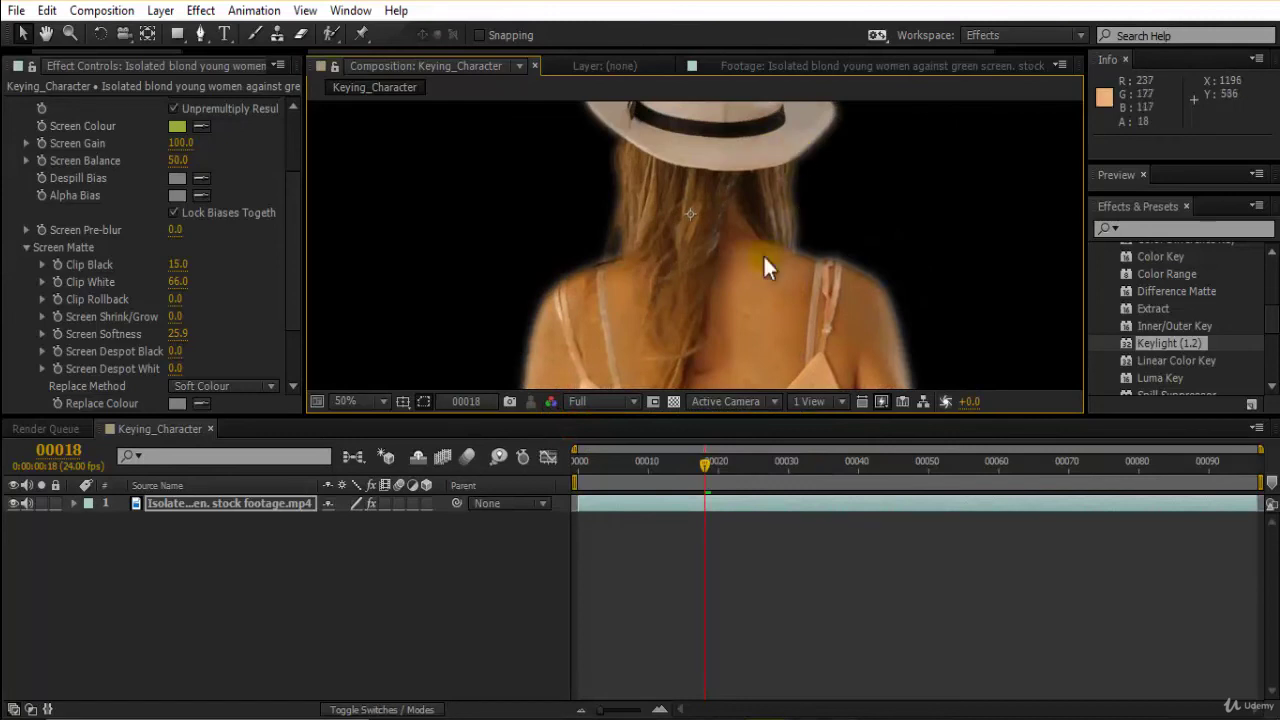
pyautogui.moveTo(801, 205); pyautogui.dragTo(751, 264)
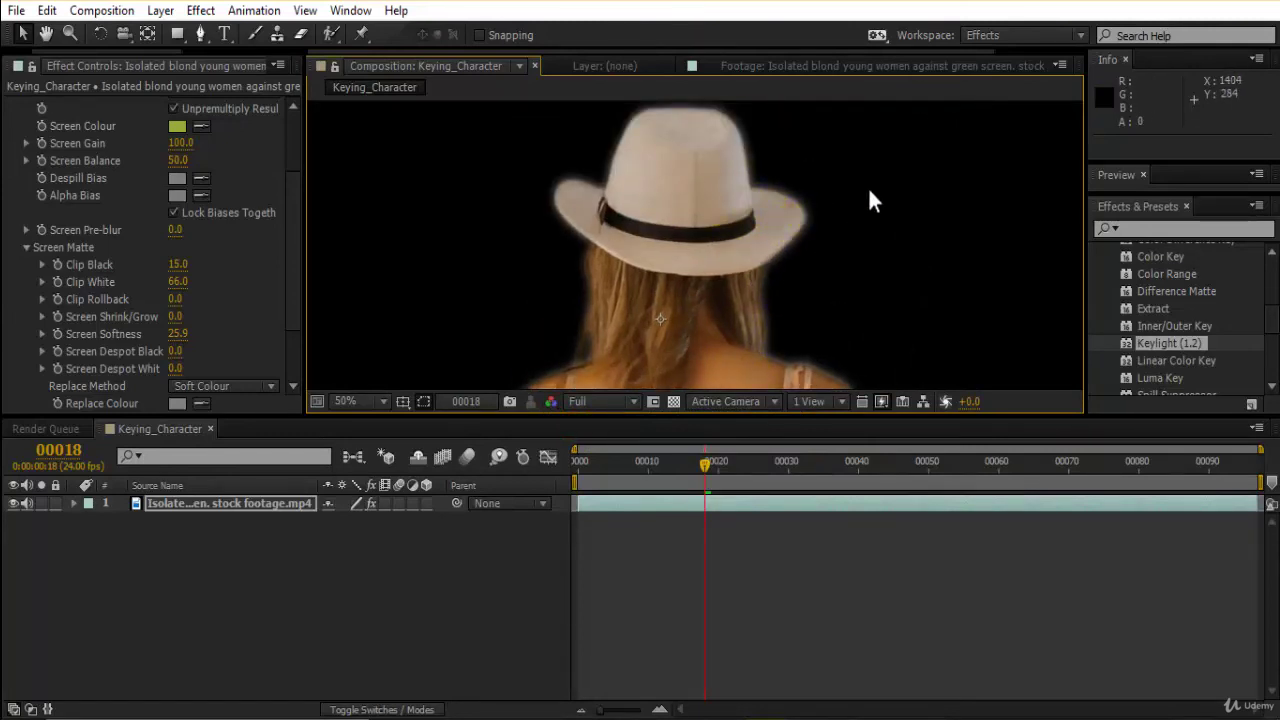
pyautogui.scroll(-2, 867, 191)
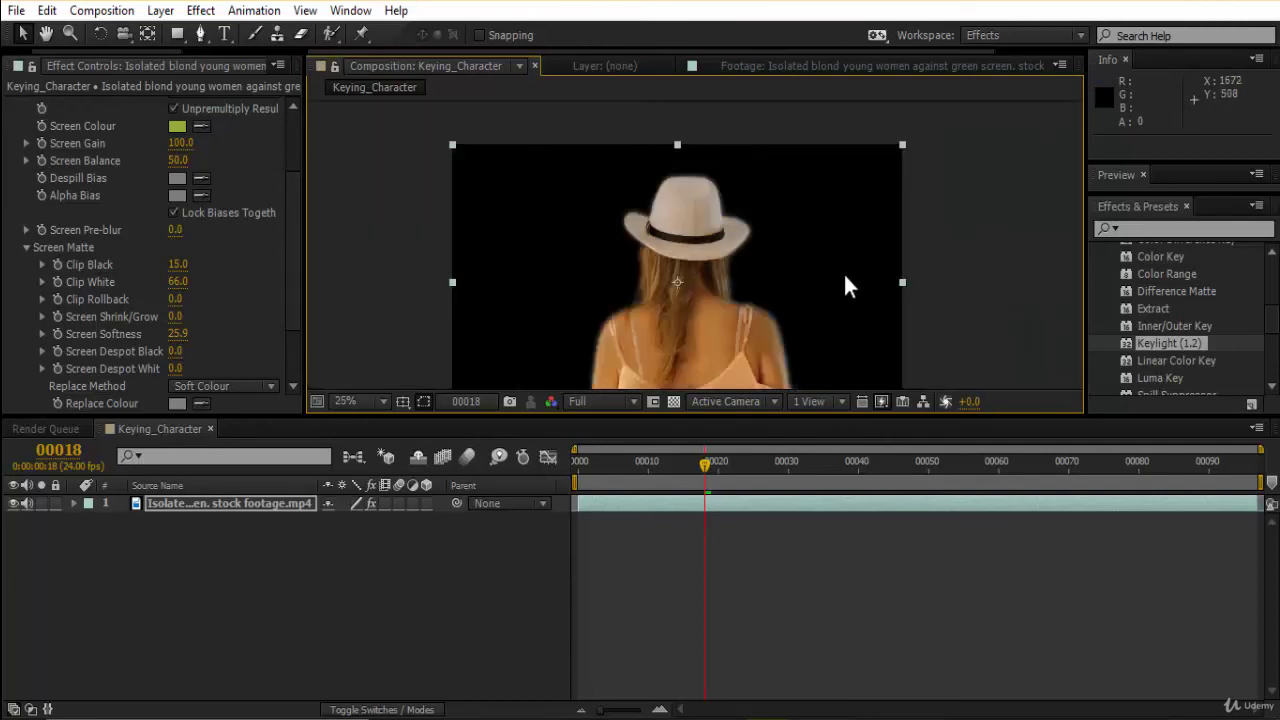
pyautogui.moveTo(758, 289); pyautogui.dragTo(732, 268)
pyautogui.click(727, 320)
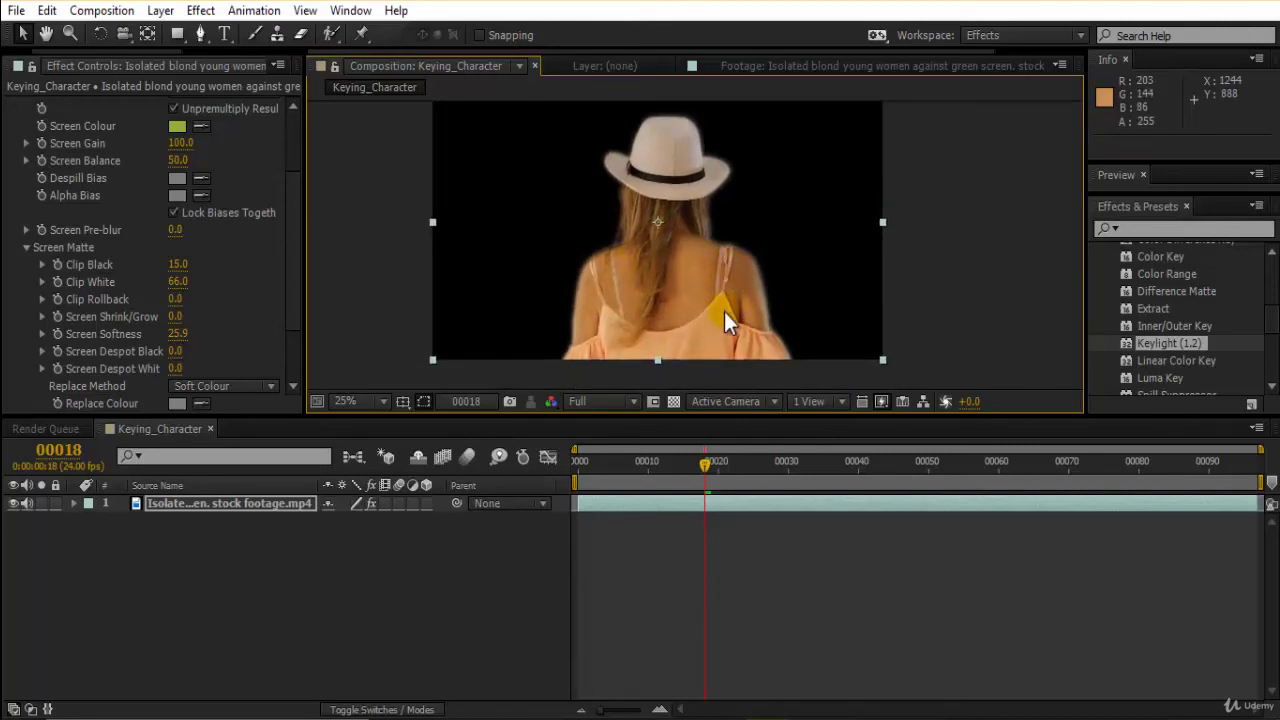
# Step: Check the keyed edge along the shoulder at 100% magnification and set Keylight's Screen Softness to 0
pyautogui.press('.')
pyautogui.press('.')
pyautogui.press('.')
pyautogui.press('.')
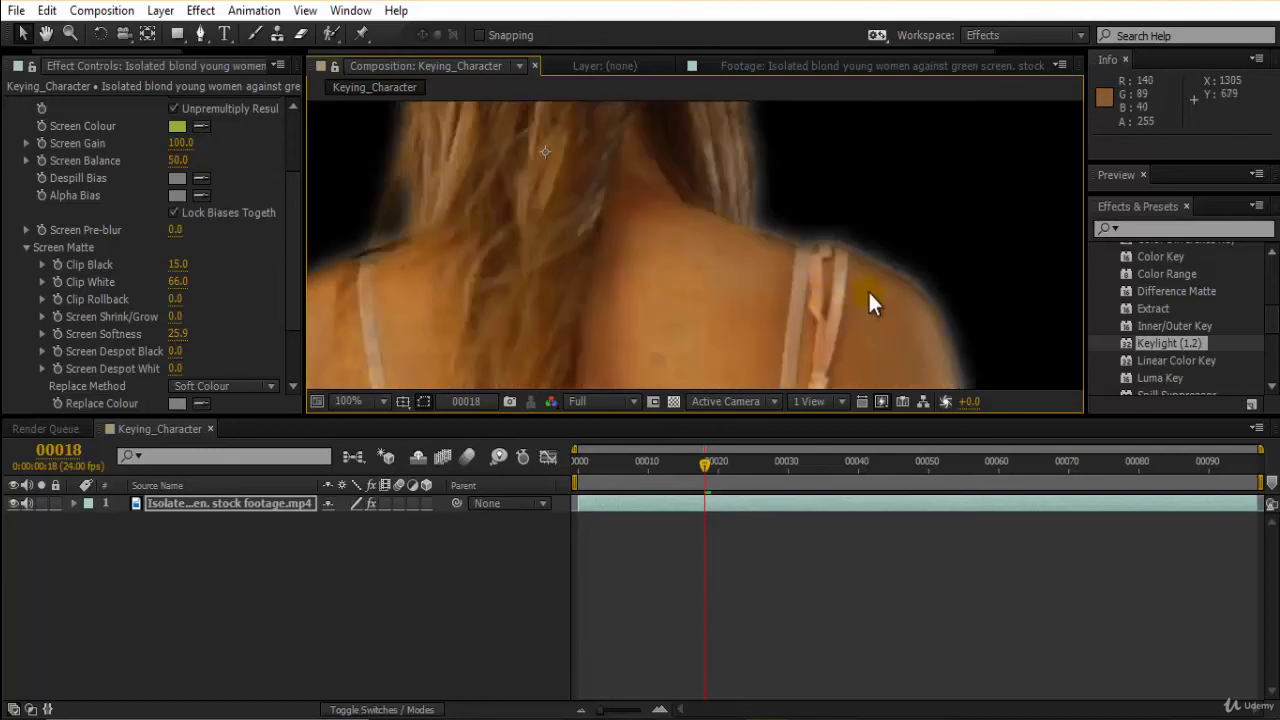
pyautogui.click(182, 334)
pyautogui.write('0.')
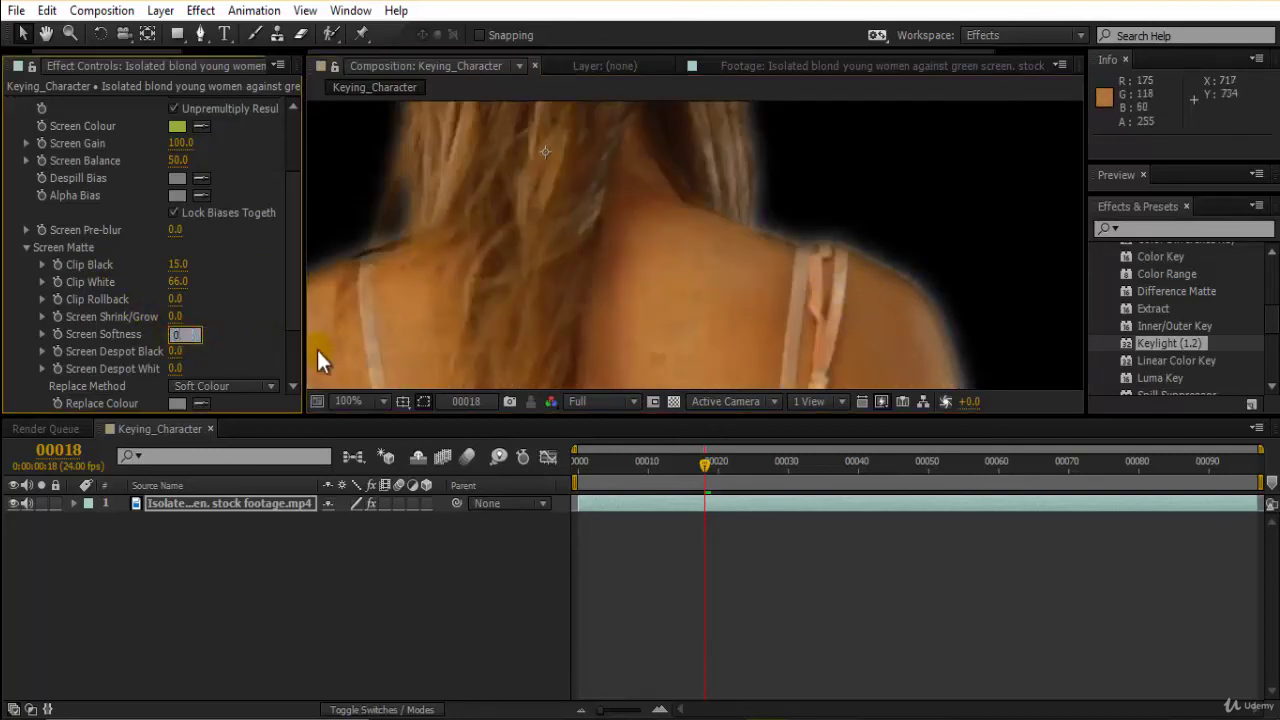
pyautogui.press('Return')
# Step: Preview the keyed clip from its first frame with the whole character in view
pyautogui.press(',')
pyautogui.press(',')
pyautogui.press(',')
pyautogui.press(',')
pyautogui.press('Home')
pyautogui.press('space')
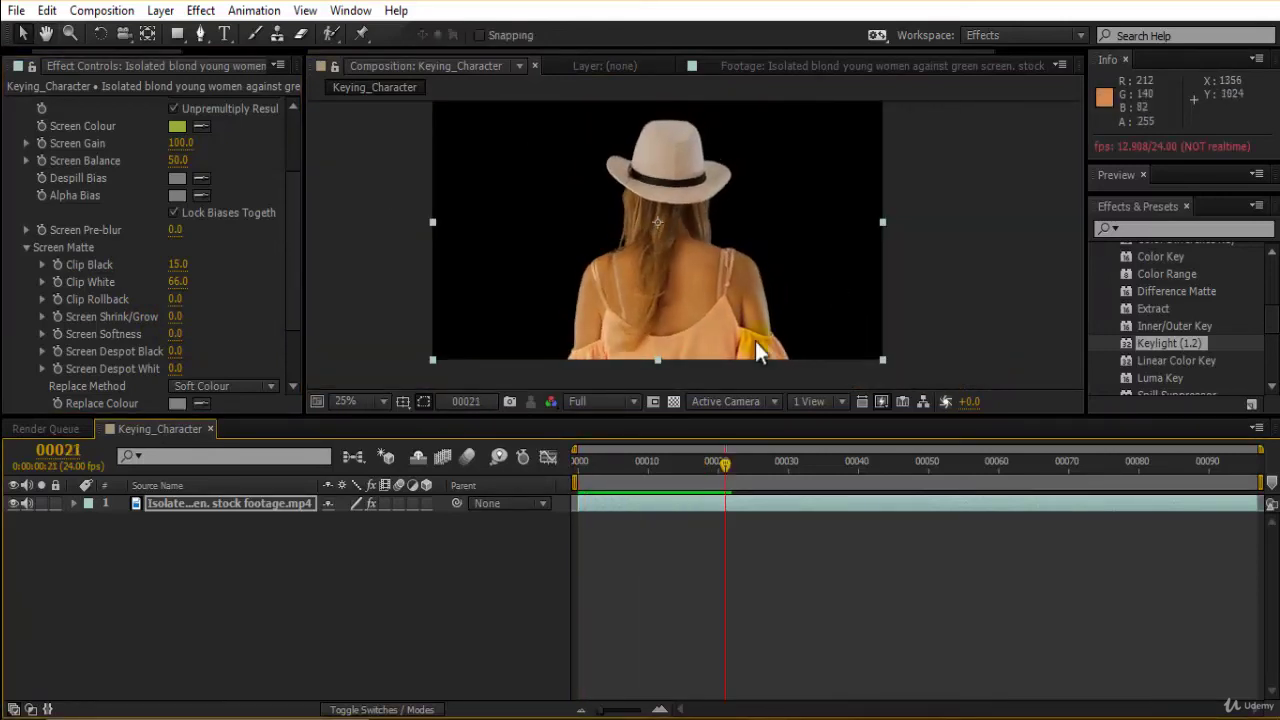
# Step: Switch the composition view to Alpha at frame 30 and examine the matte around the shoulders and sleeve
pyautogui.press('.')
pyautogui.click(550, 401)
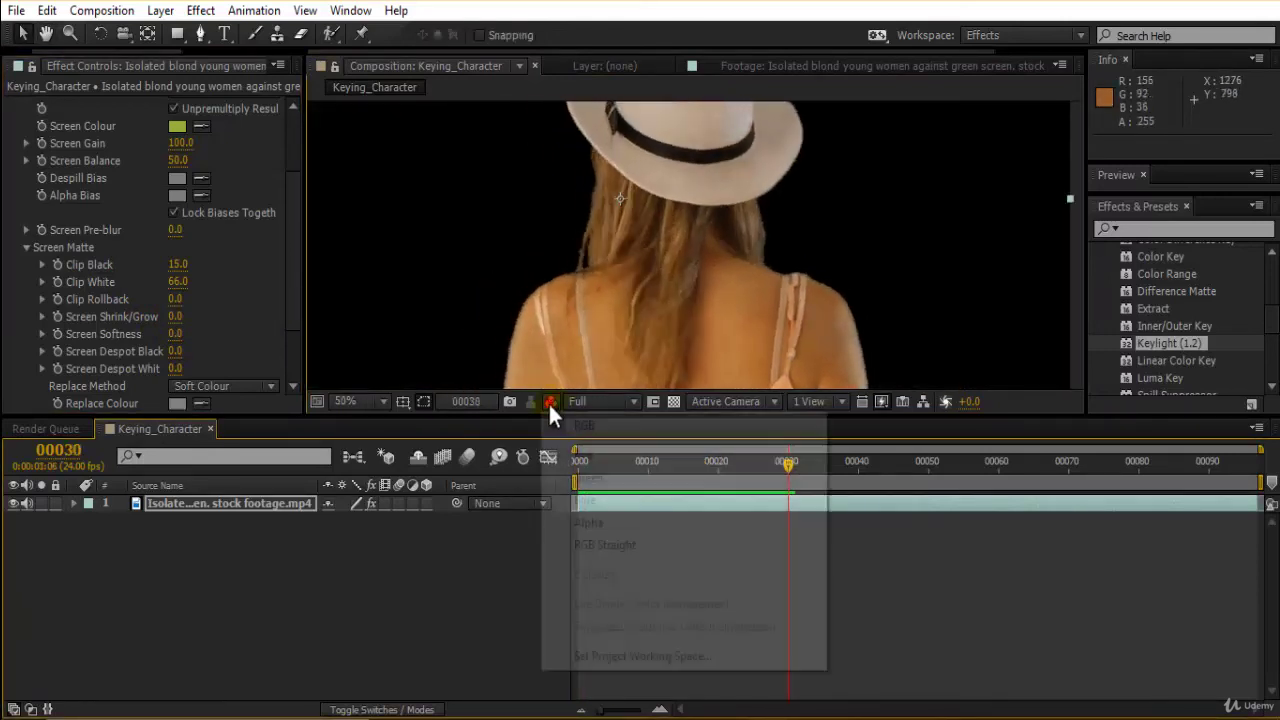
pyautogui.click(598, 525)
pyautogui.moveTo(757, 351); pyautogui.dragTo(794, 229)
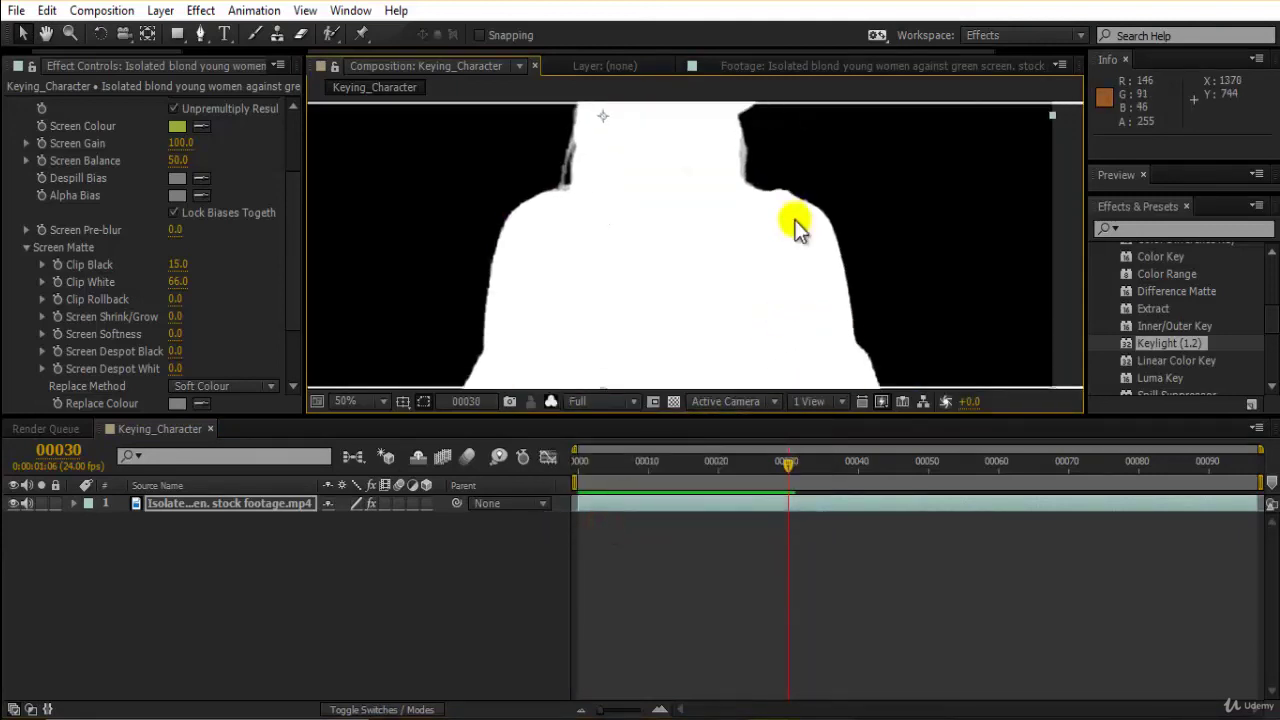
pyautogui.scroll(2, 739, 218)
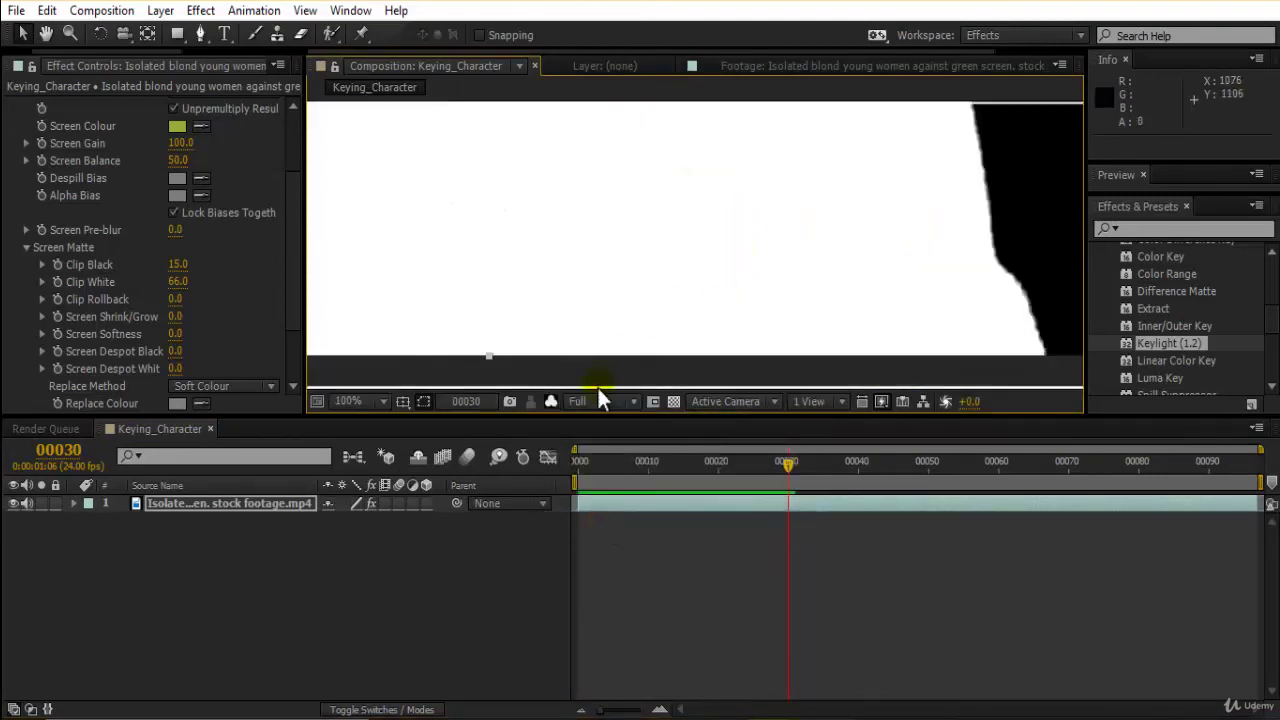
# Step: Return the composition view to RGB and play through the keyed clip, replaying it from the first frame
pyautogui.click(550, 401)
pyautogui.click(598, 421)
pyautogui.scroll(-2, 860, 240)
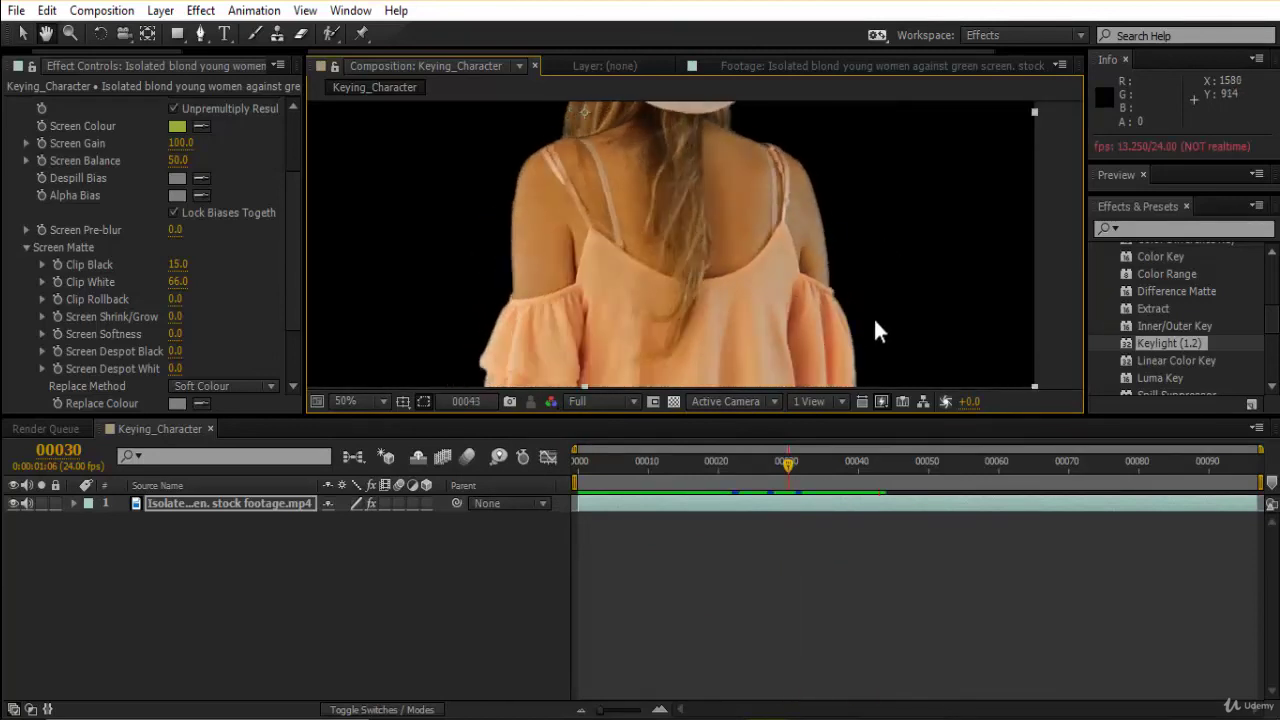
pyautogui.scroll(-2, 846, 330)
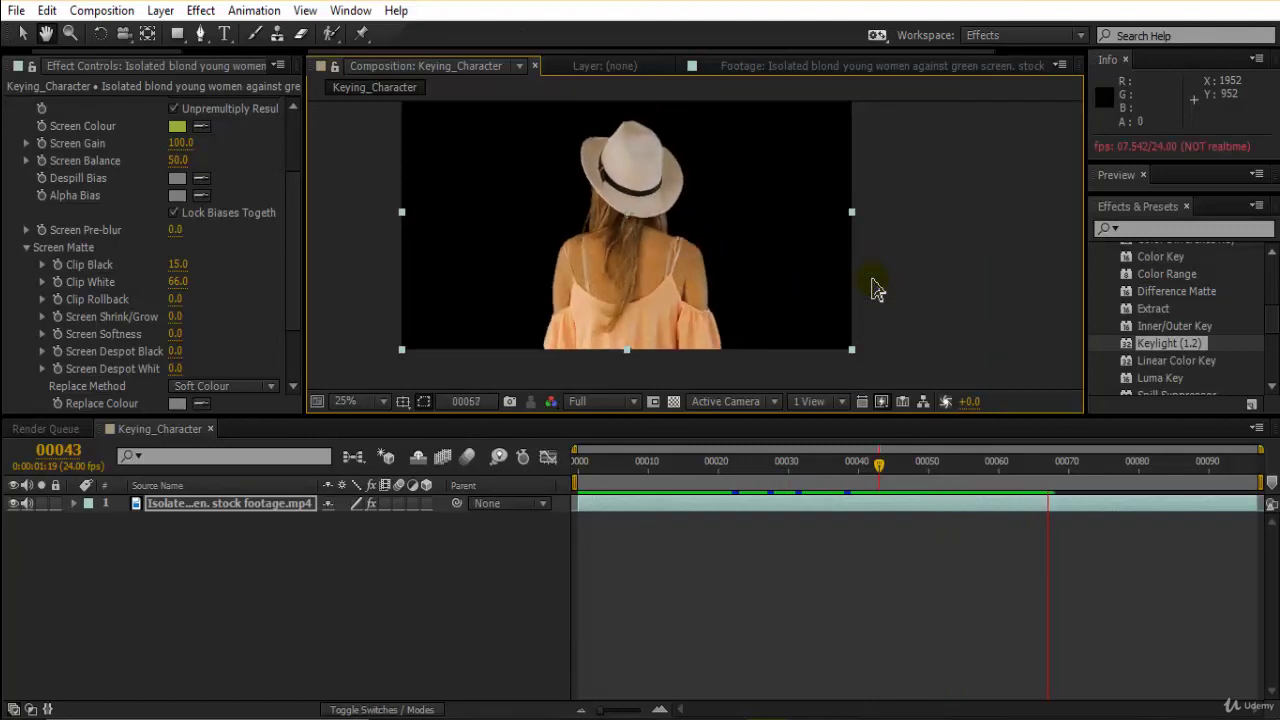
pyautogui.press('space')
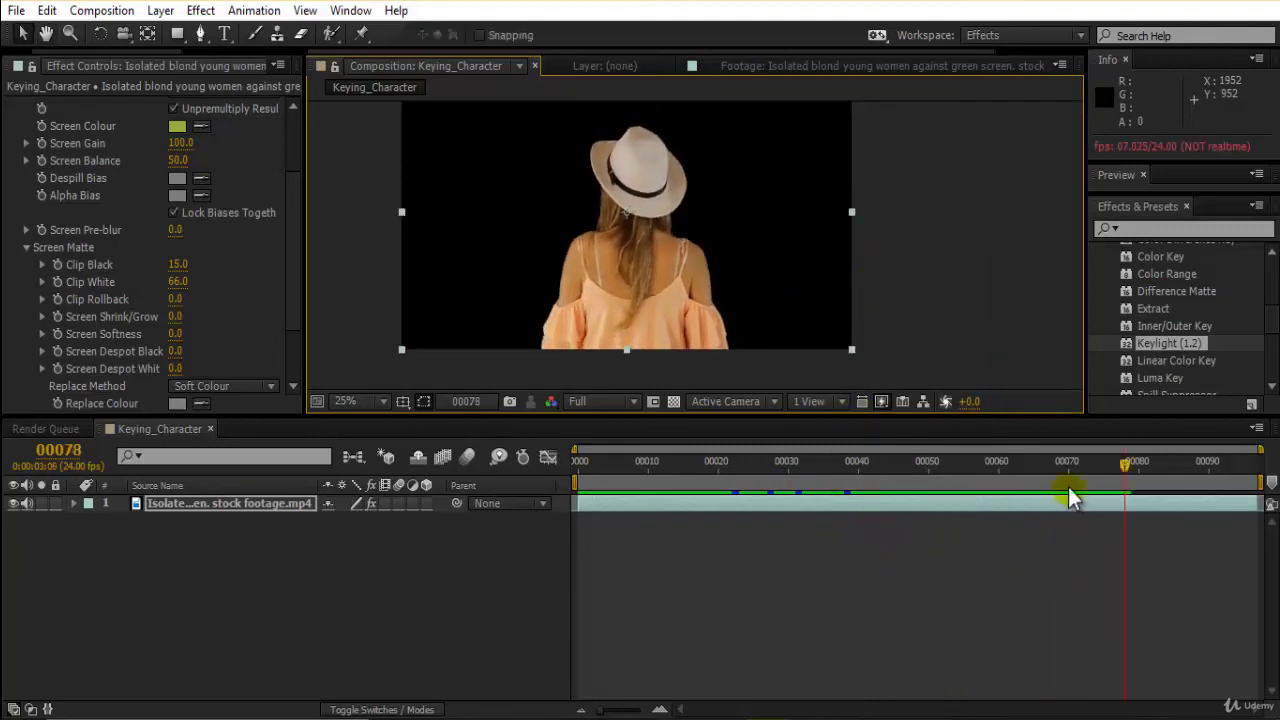
pyautogui.moveTo(1062, 467); pyautogui.dragTo(751, 644)
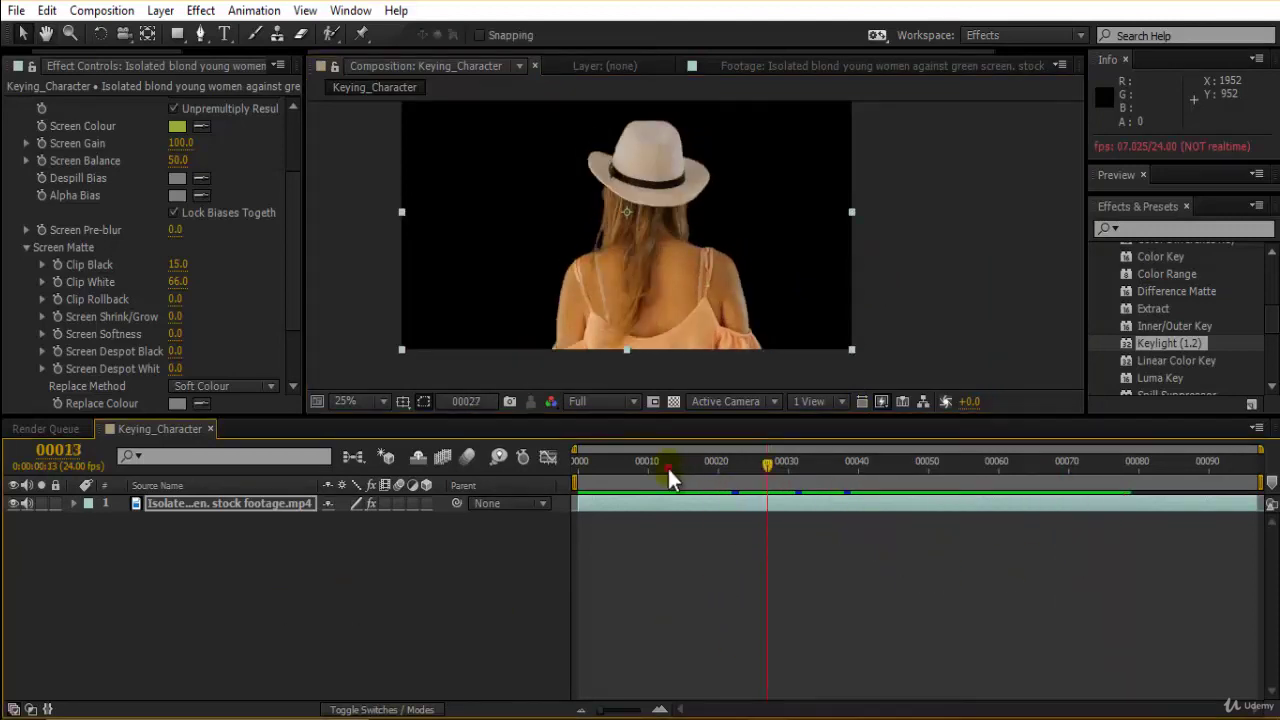
pyautogui.press('Home')
pyautogui.press('space')
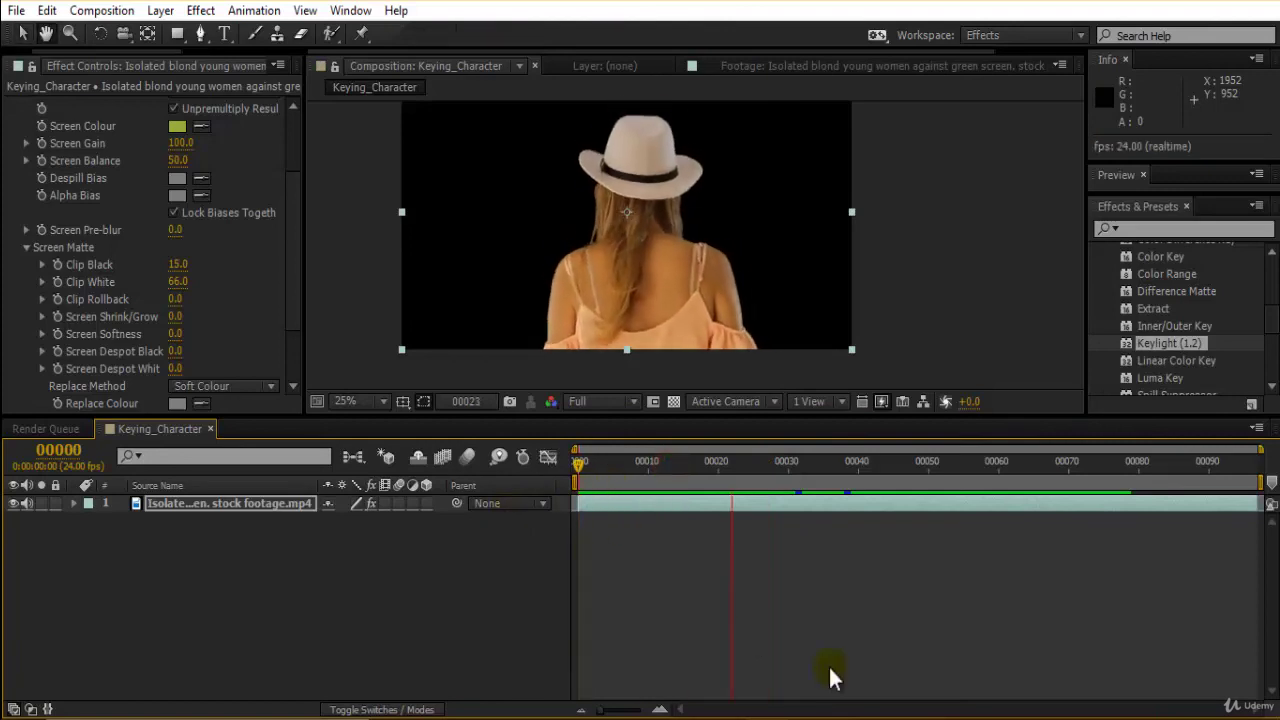
# Step: Display the alpha matte at frame 56 and inspect its edges around the shoulders and hair
pyautogui.click(550, 401)
pyautogui.click(583, 523)
pyautogui.scroll(5, 664, 280)
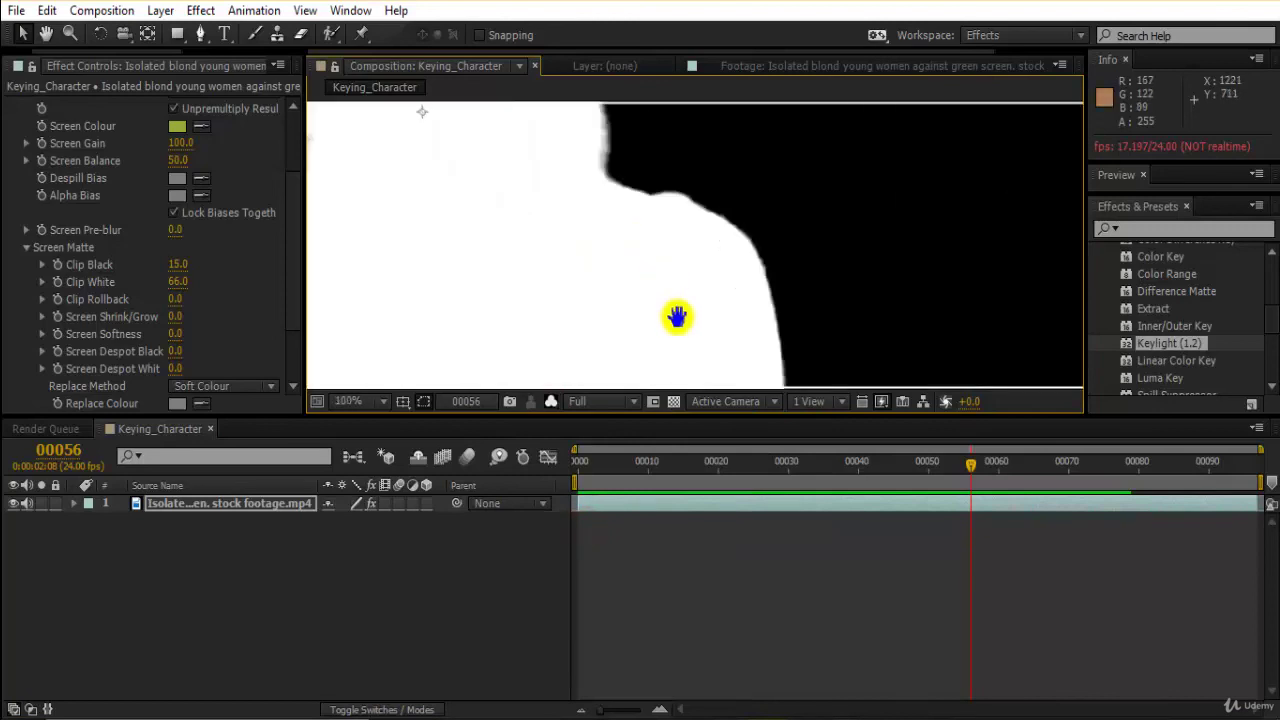
pyautogui.scroll(-3, 724, 392)
pyautogui.scroll(2, 664, 251)
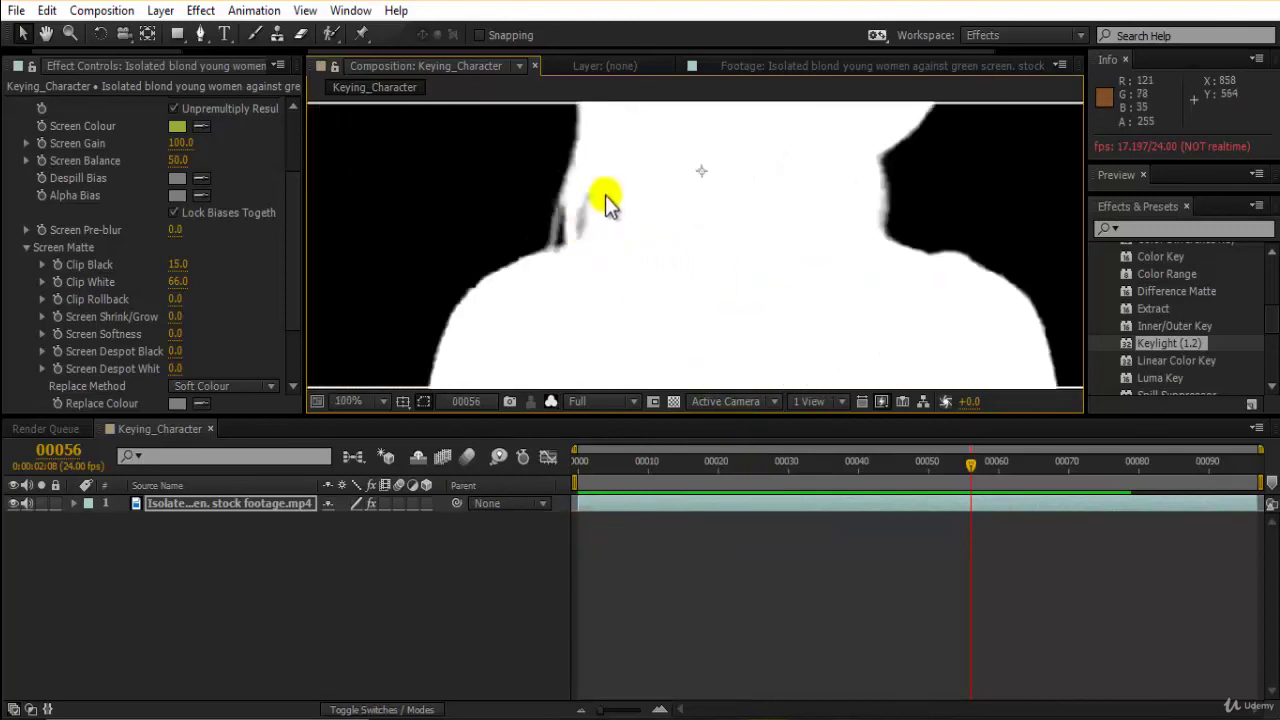
# Step: View the footage's red channel at frame 56 and switch the composition view back to RGB
pyautogui.click(600, 404)
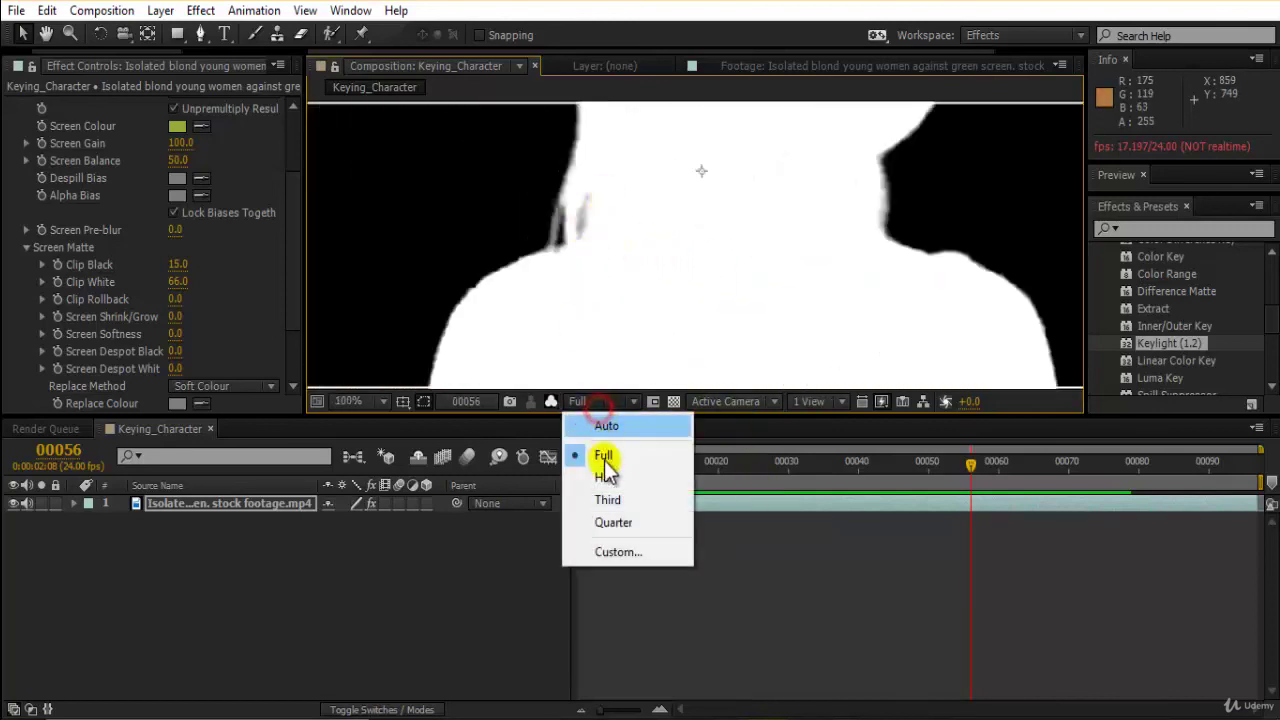
pyautogui.click(544, 404)
pyautogui.click(593, 451)
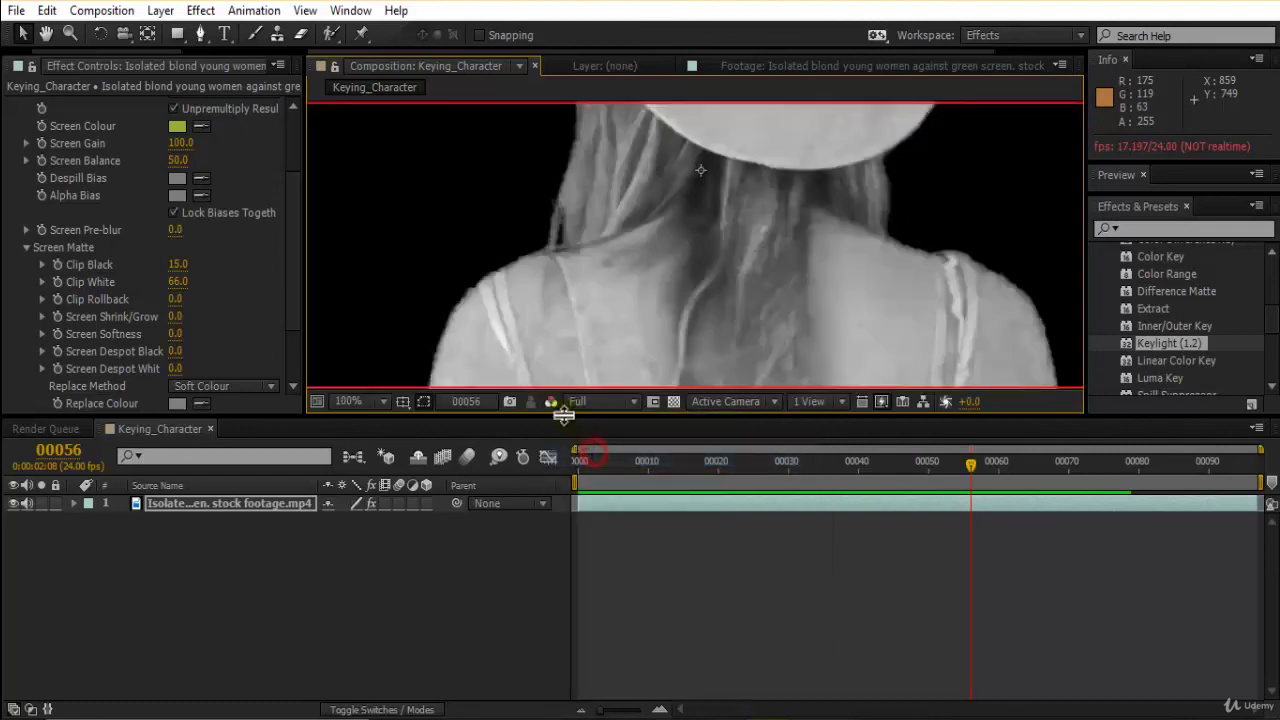
pyautogui.click(551, 407)
pyautogui.click(579, 427)
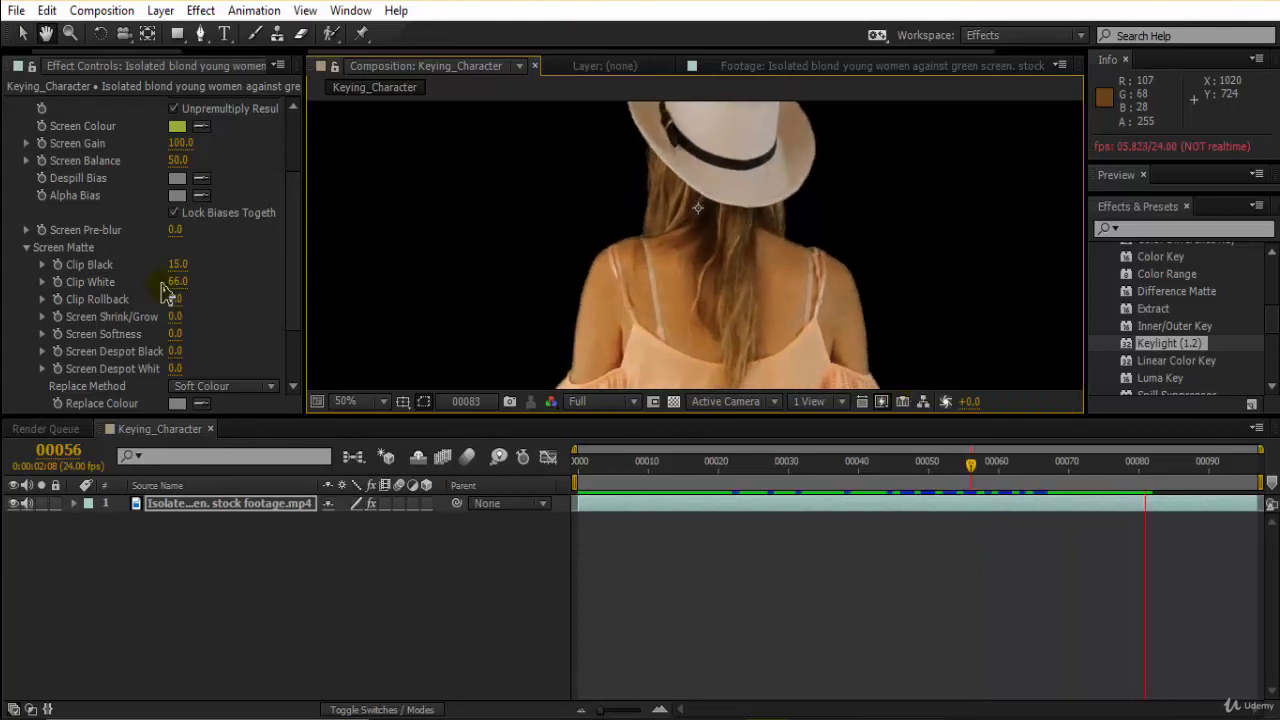
# Step: Try a Keylight Screen Gain of 92 at frame 89 and undo the change
pyautogui.moveTo(182, 143); pyautogui.dragTo(180, 146)
pyautogui.click(205, 178)
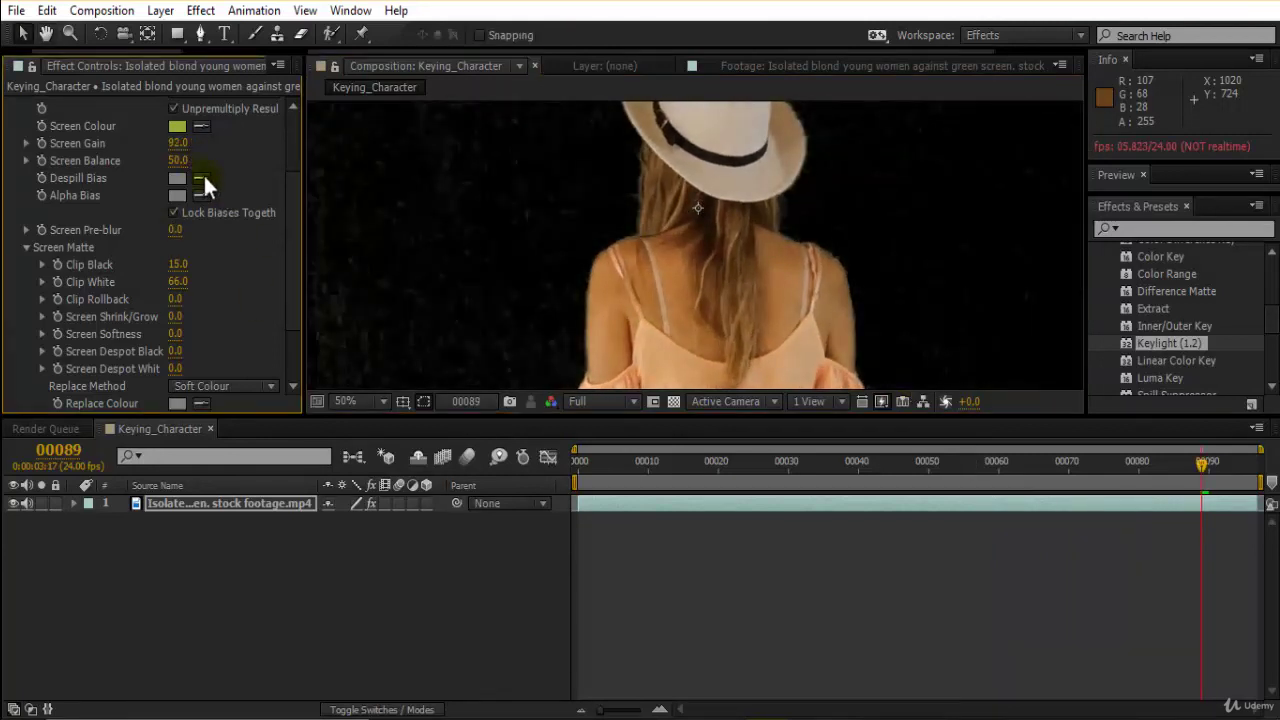
pyautogui.click(178, 143)
pyautogui.hotkey('ctrl', 'z')
pyautogui.click(228, 165)
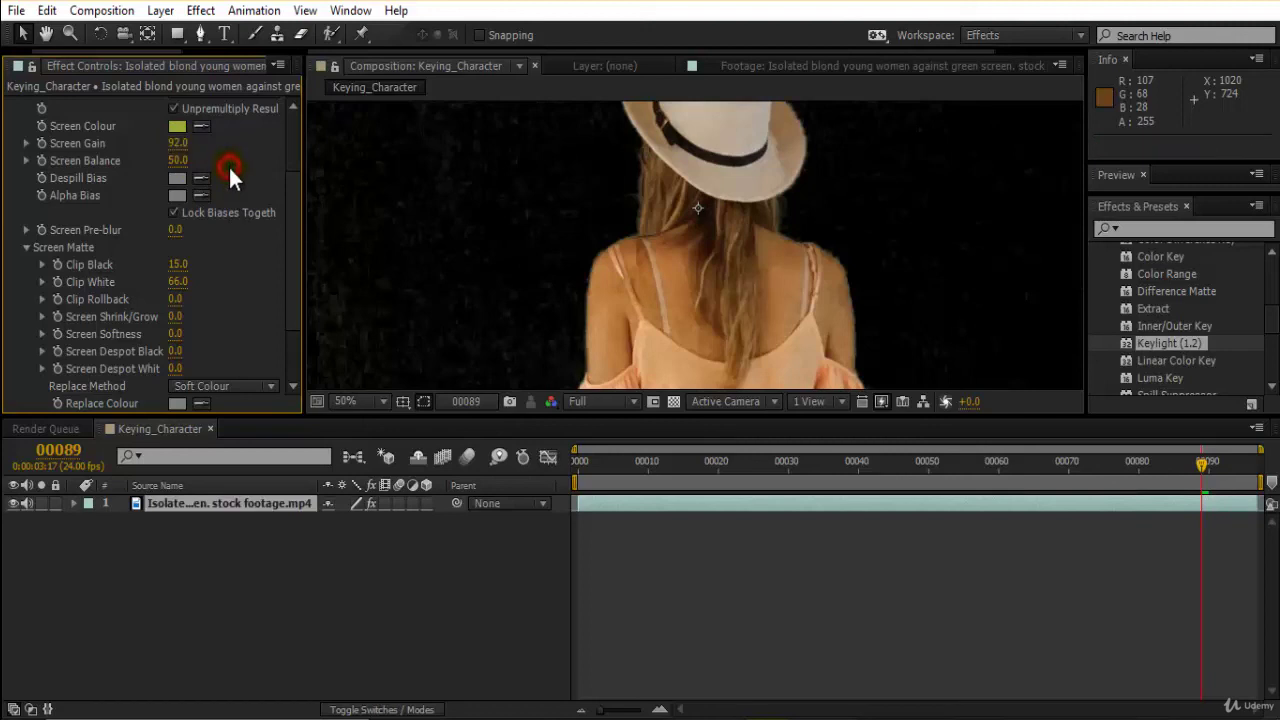
# Step: Try raising Keylight's Screen Gain to 103 and undo the change
pyautogui.click(180, 143)
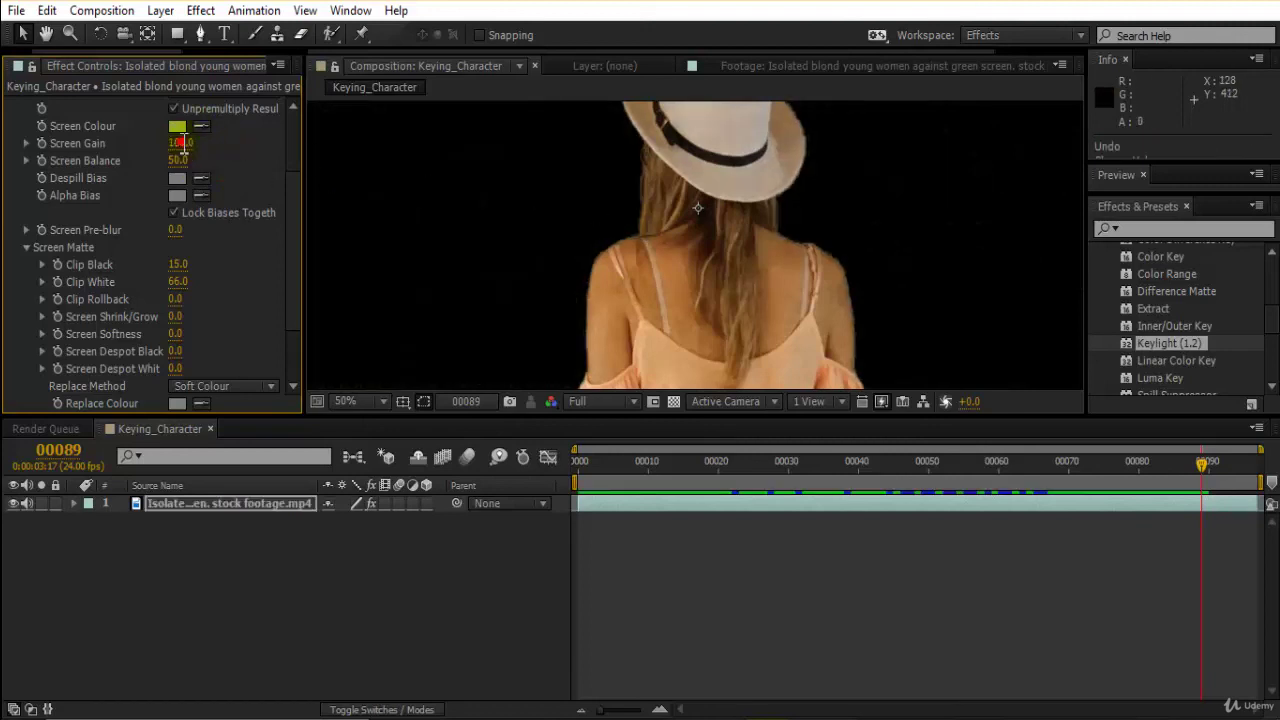
pyautogui.write('103')
pyautogui.press('Return')
pyautogui.hotkey('ctrl', 'z')
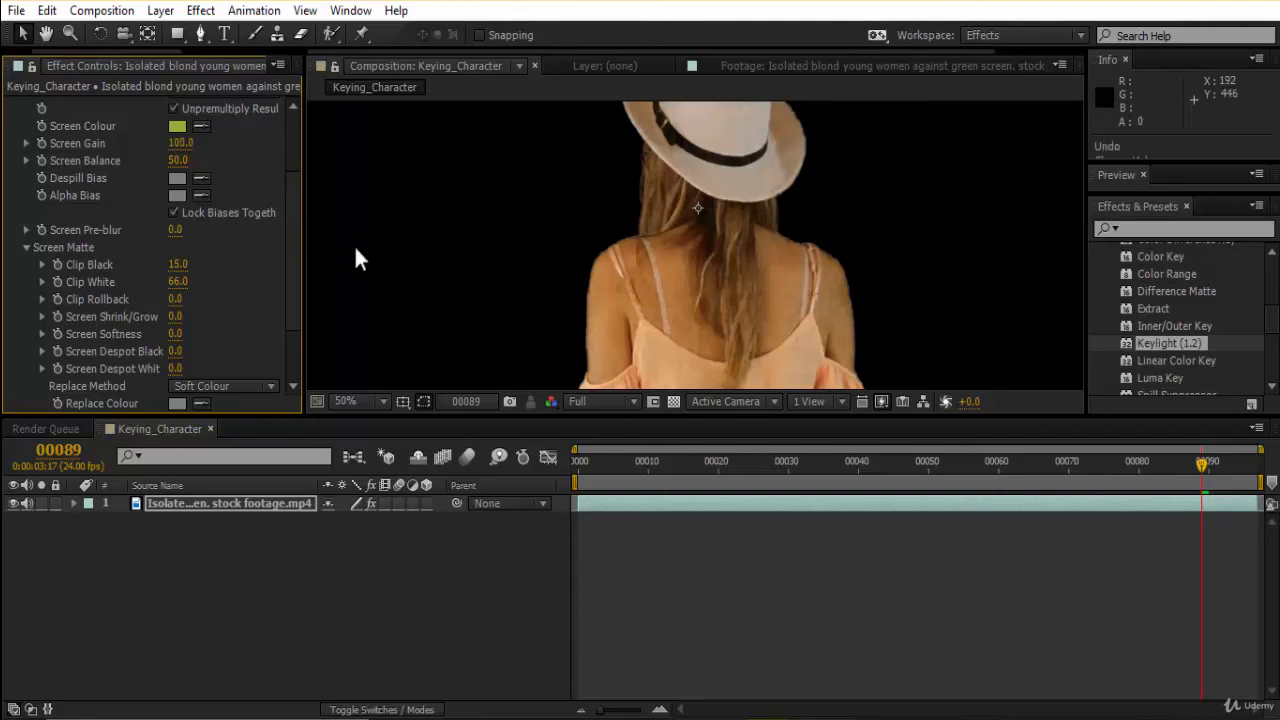
# Step: Play back the keyed clip in close-up and with the whole character in view to review the key
pyautogui.press('space')
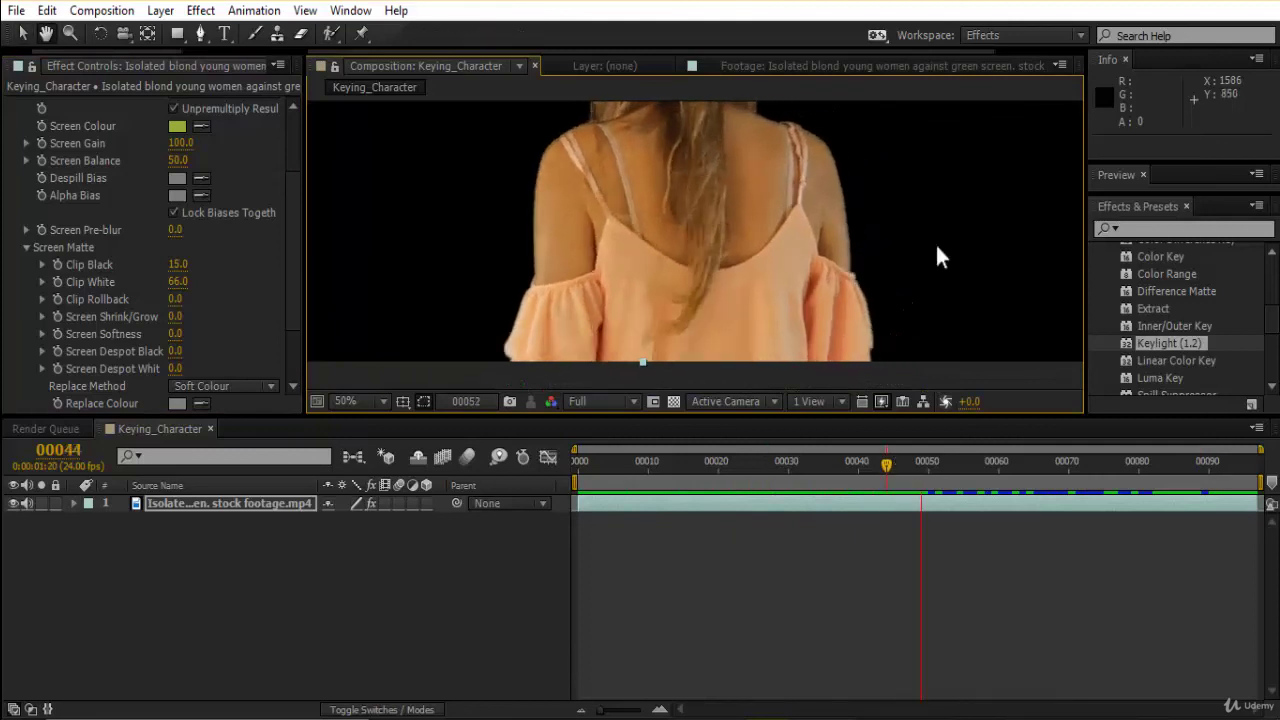
pyautogui.press('space')
pyautogui.scroll(-2, 889, 231)
pyautogui.moveTo(891, 236); pyautogui.dragTo(853, 293)
pyautogui.press('space')
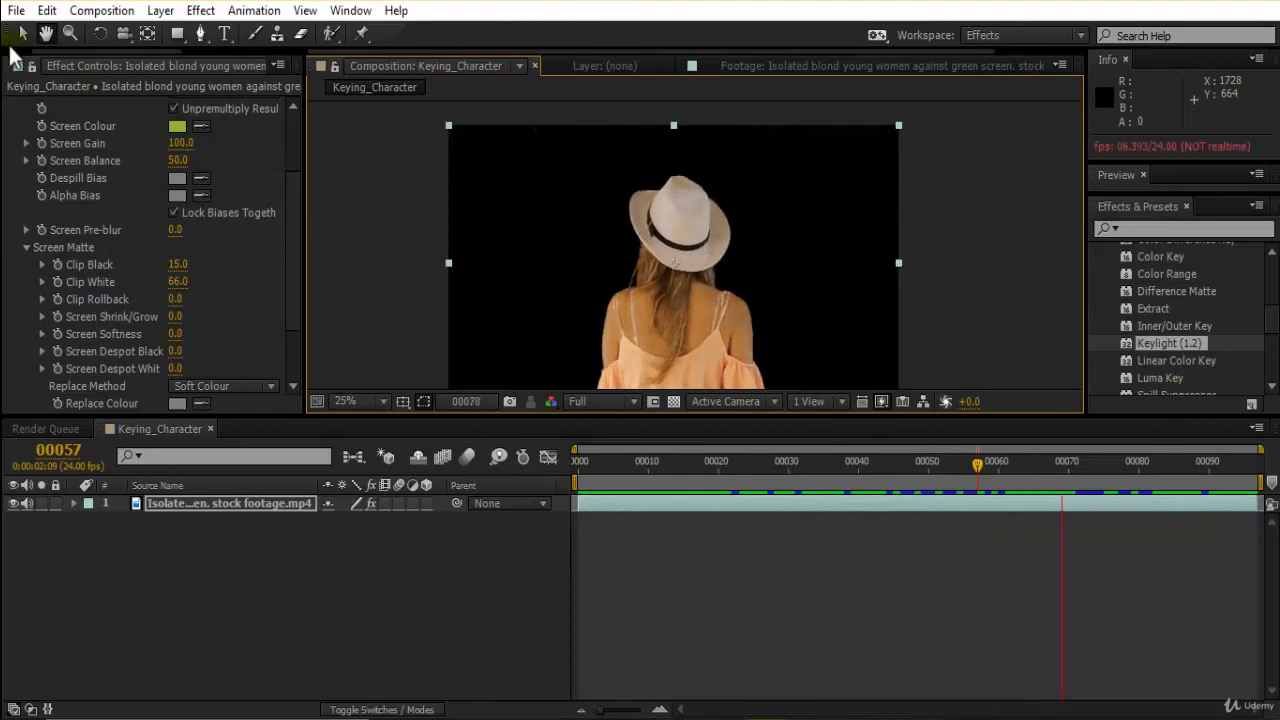
# Step: Stop the playback and show the project's list of items with nothing selected
pyautogui.click(66, 52)
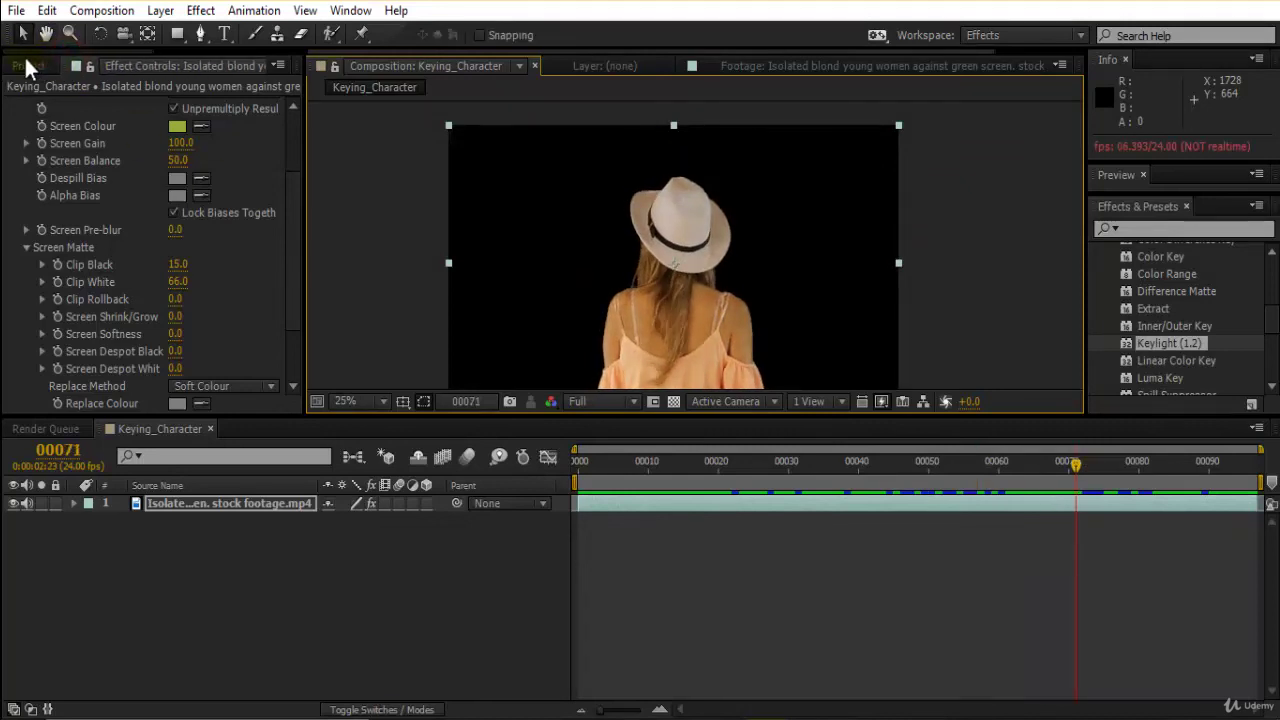
pyautogui.click(26, 64)
pyautogui.click(140, 346)
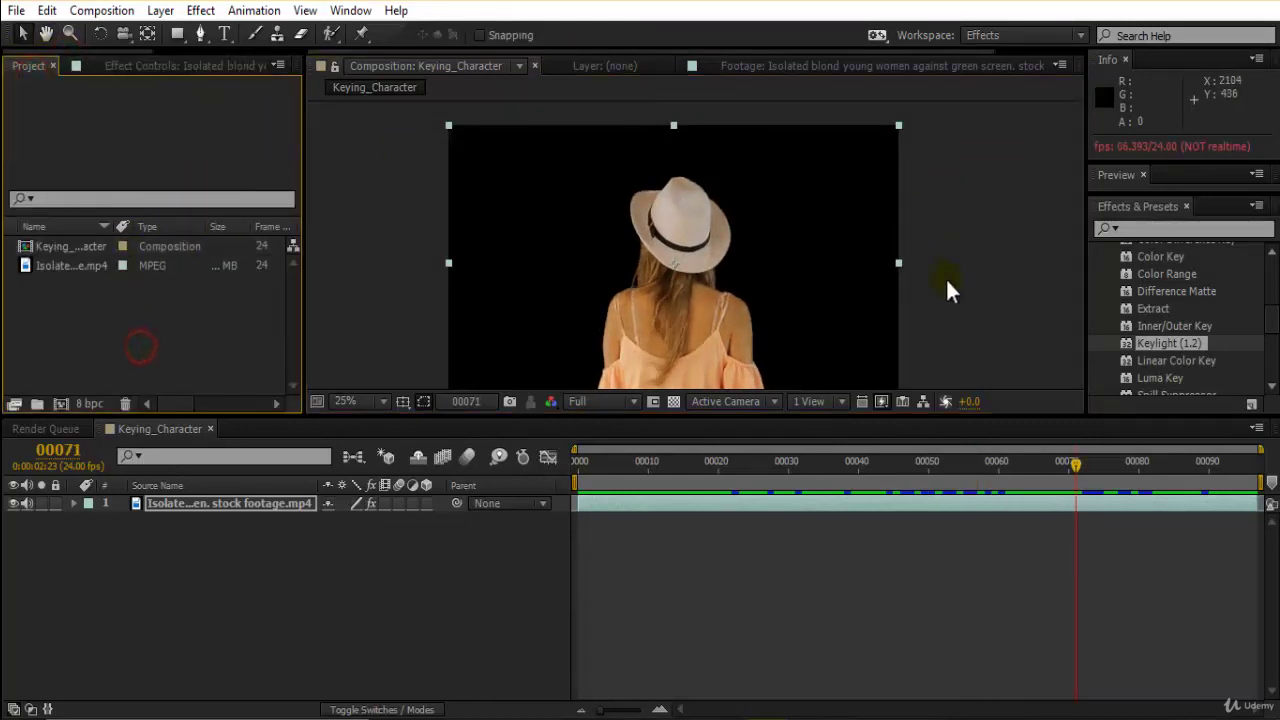